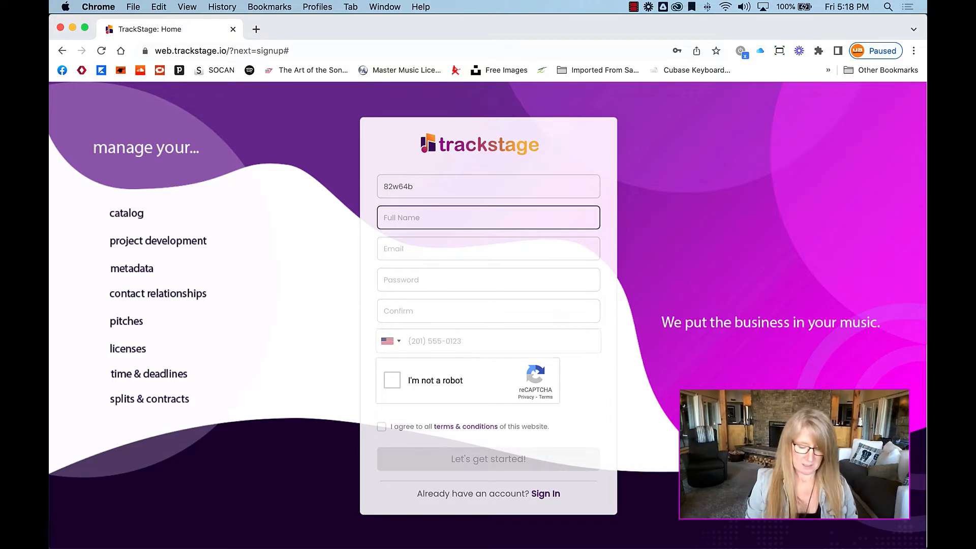
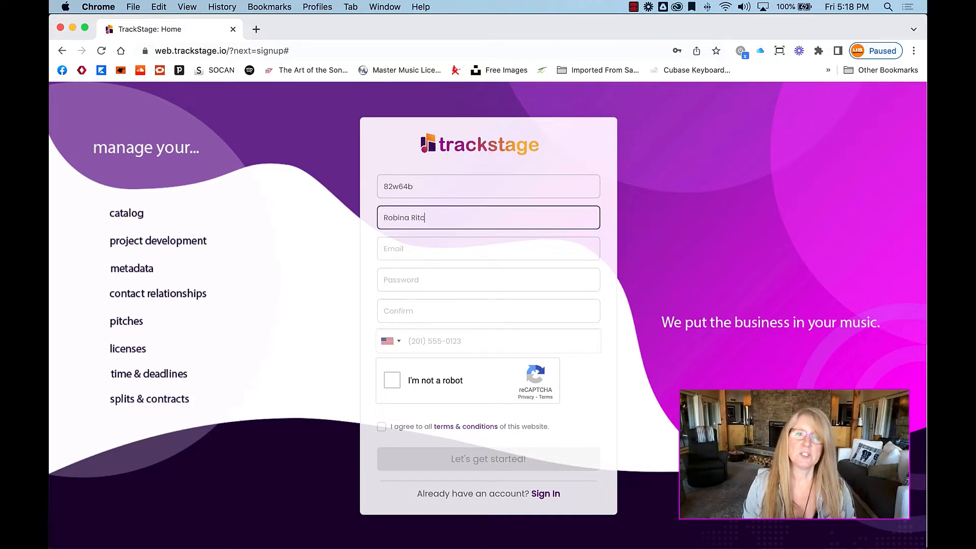
# - Fill in the sign-up form with the user's full name, e-mail address and password, entered twice
pyautogui.press('Tab')
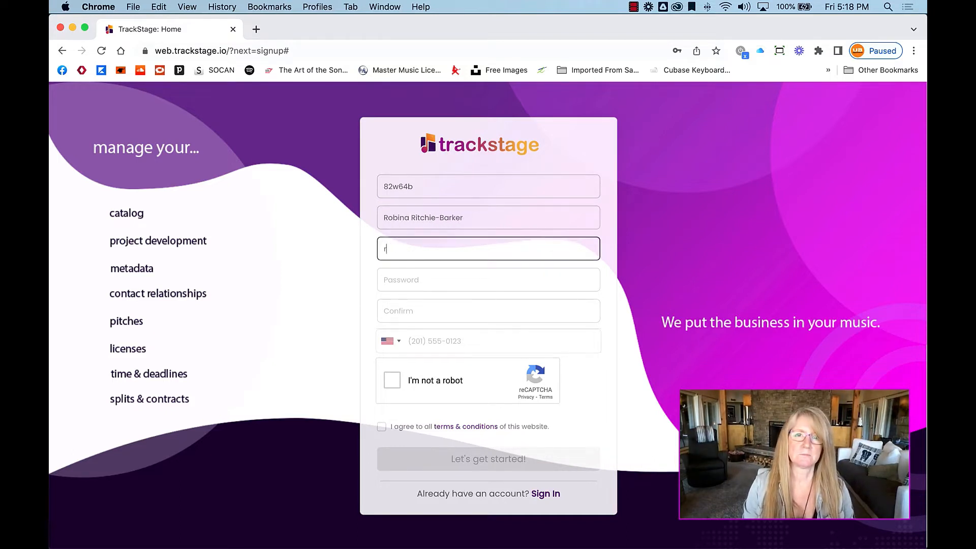
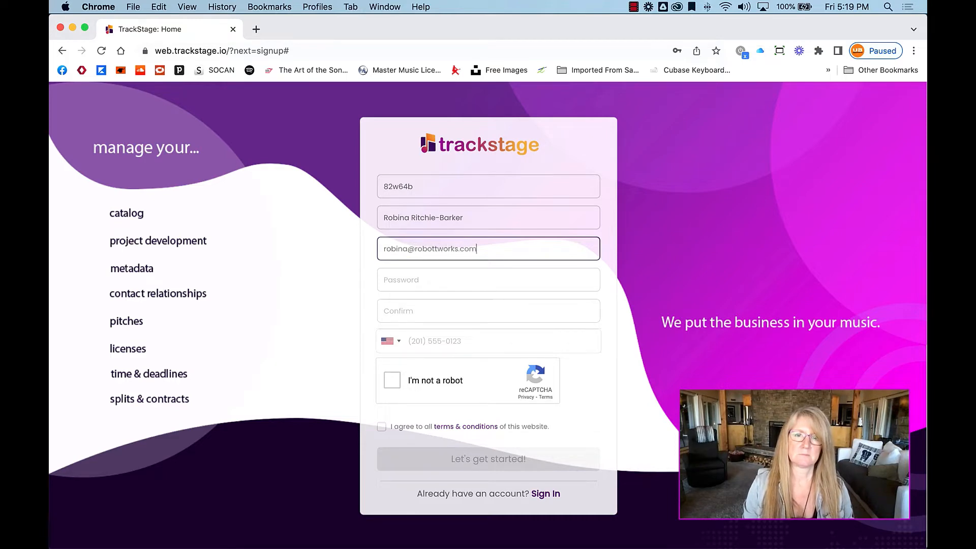
pyautogui.press('Tab')
pyautogui.write('•••••••••')
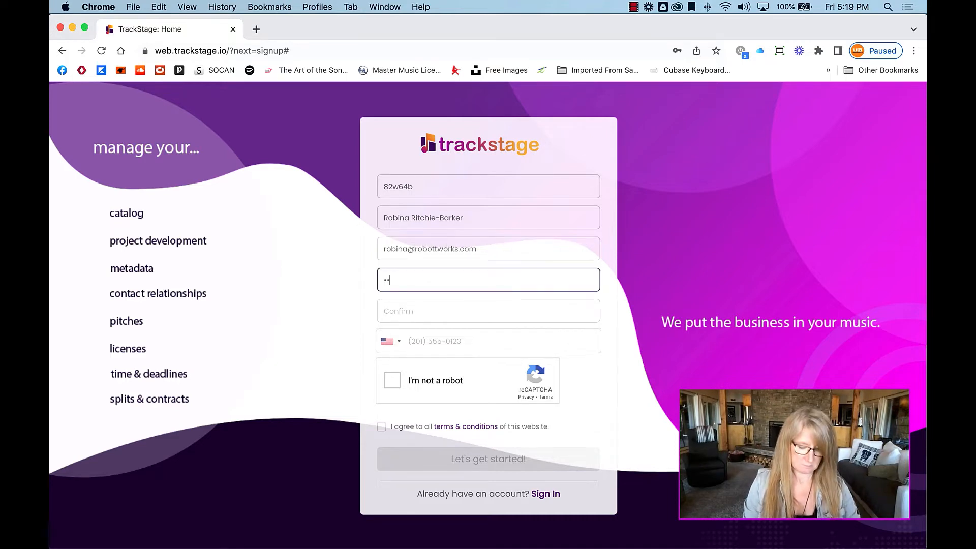
pyautogui.press('Tab')
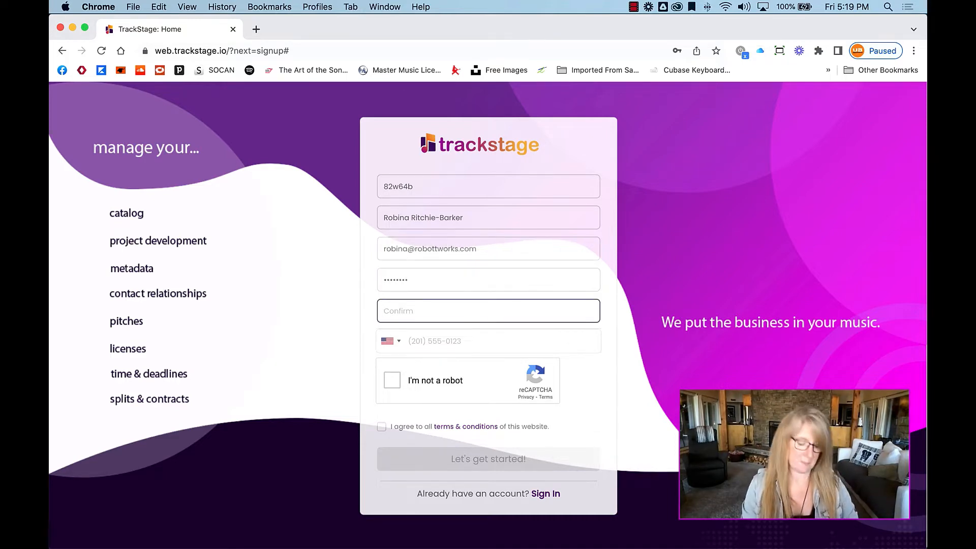
pyautogui.write('•••••••••')
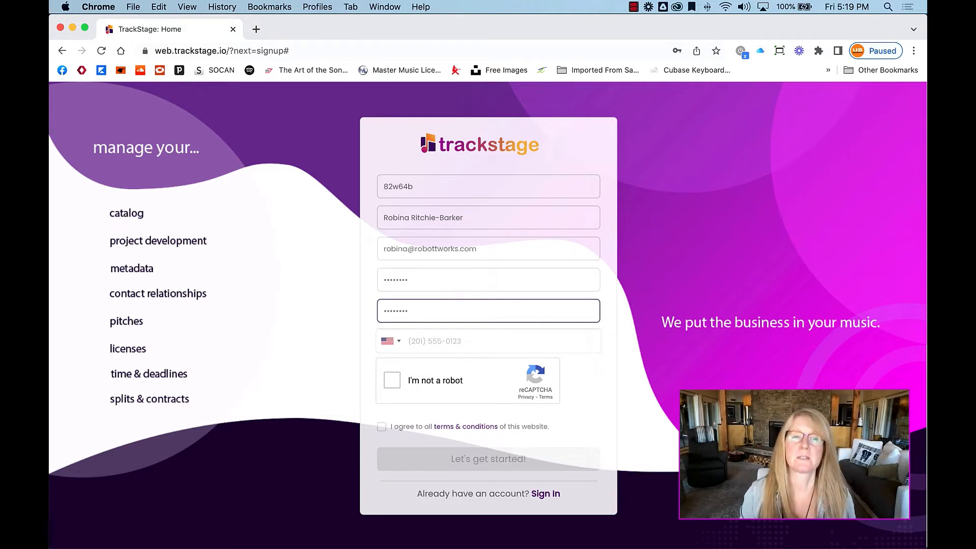
pyautogui.press('Tab')
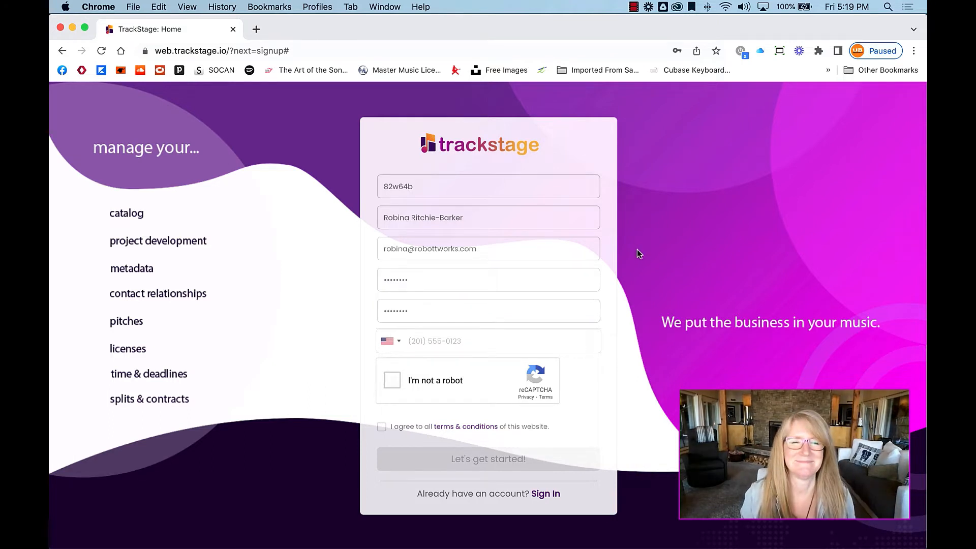
# - Set the phone country code to Canada and enter the user's phone number
pyautogui.click(390, 341)
pyautogui.scroll(-1, 422, 420)
pyautogui.scroll(-10, 422, 420)
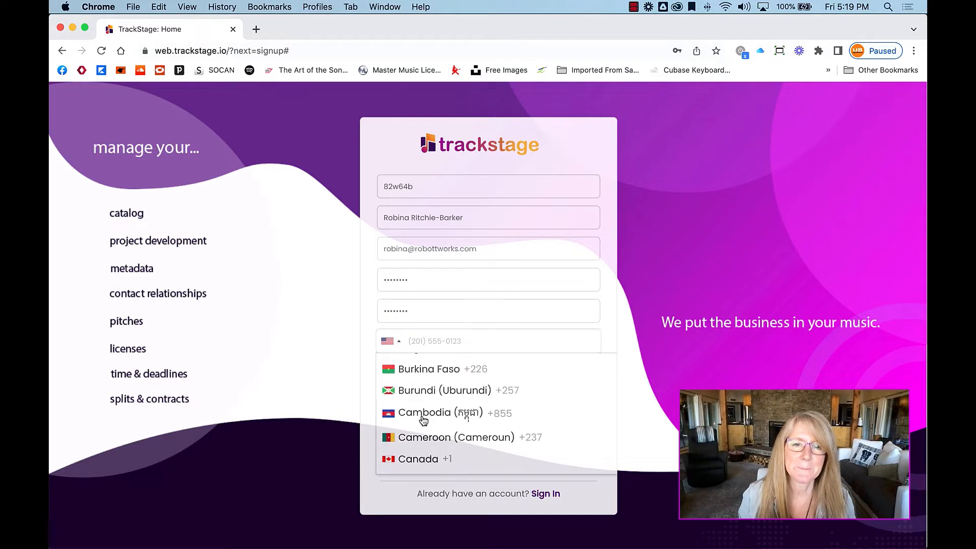
pyautogui.click(427, 452)
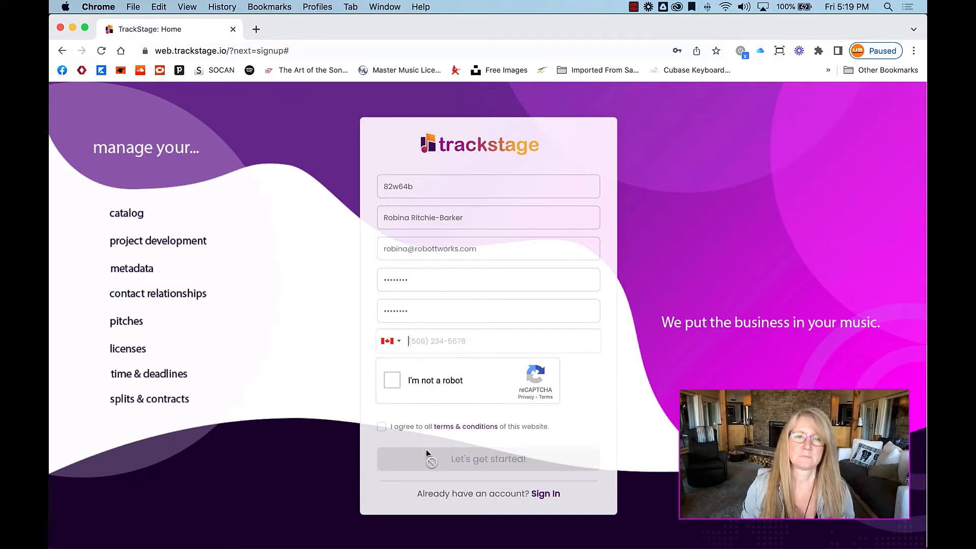
pyautogui.write('6135551')
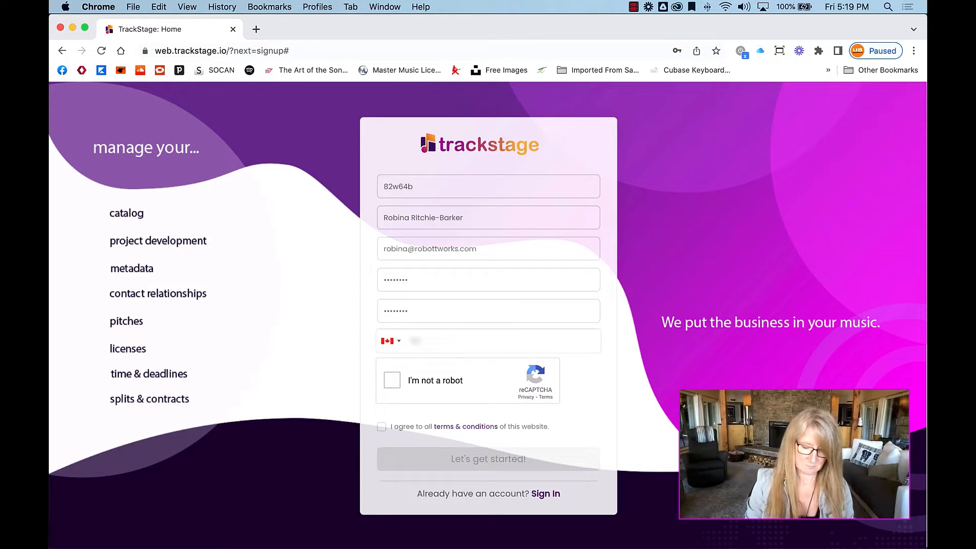
pyautogui.write('2')
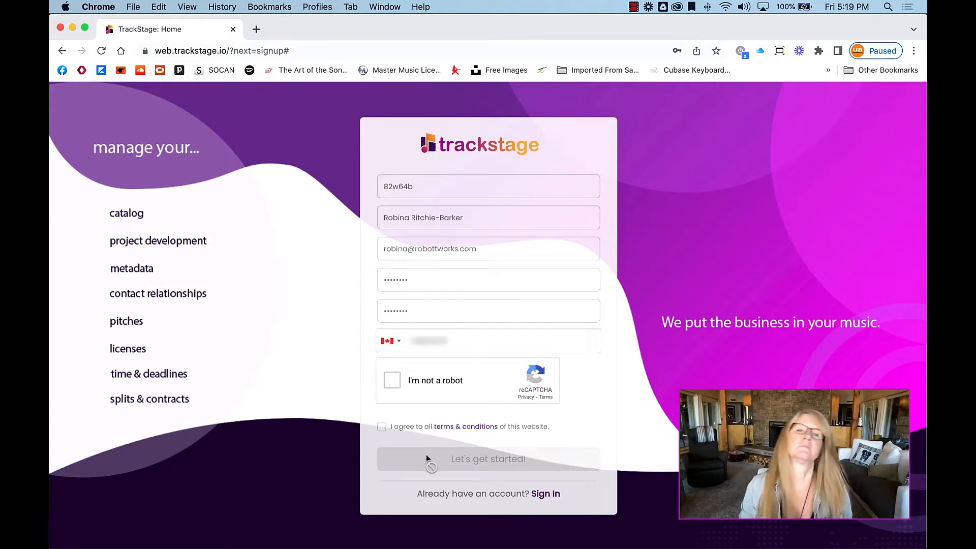
# - Complete the reCAPTCHA check, accept the terms and conditions, and submit the sign-up form
pyautogui.click(392, 380)
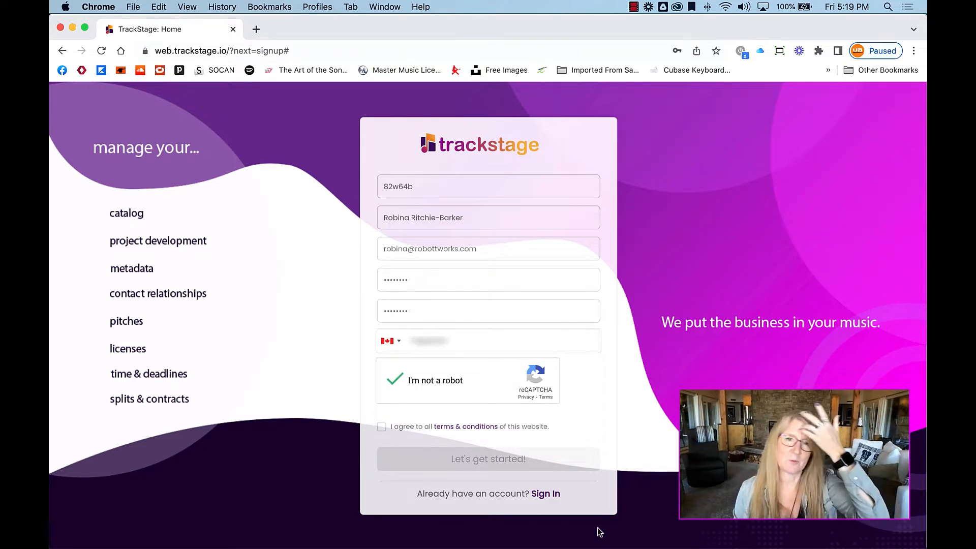
pyautogui.click(381, 426)
pyautogui.click(539, 456)
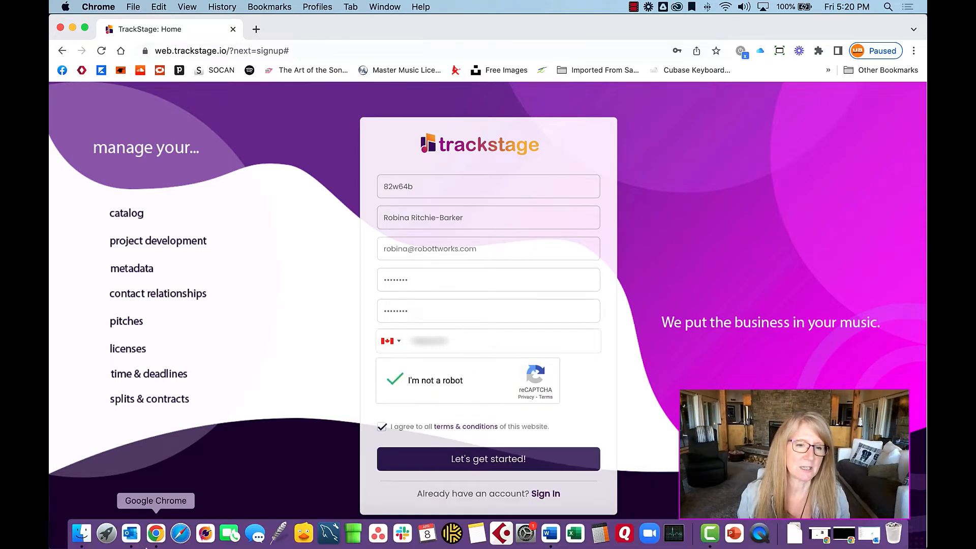
pyautogui.click(133, 542)
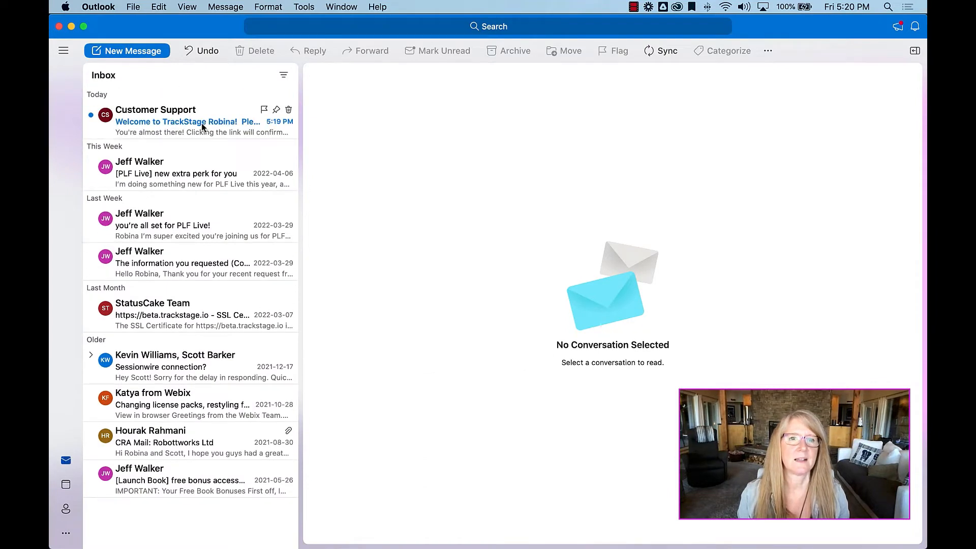
# - Open the Customer Support welcome email and follow its Confirm Me! link
pyautogui.click(201, 123)
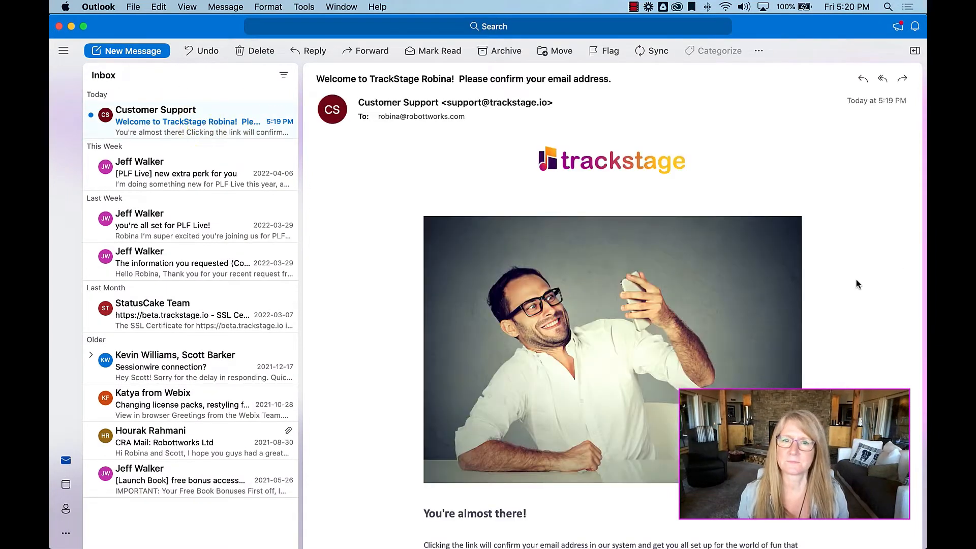
pyautogui.scroll(-5, 855, 284)
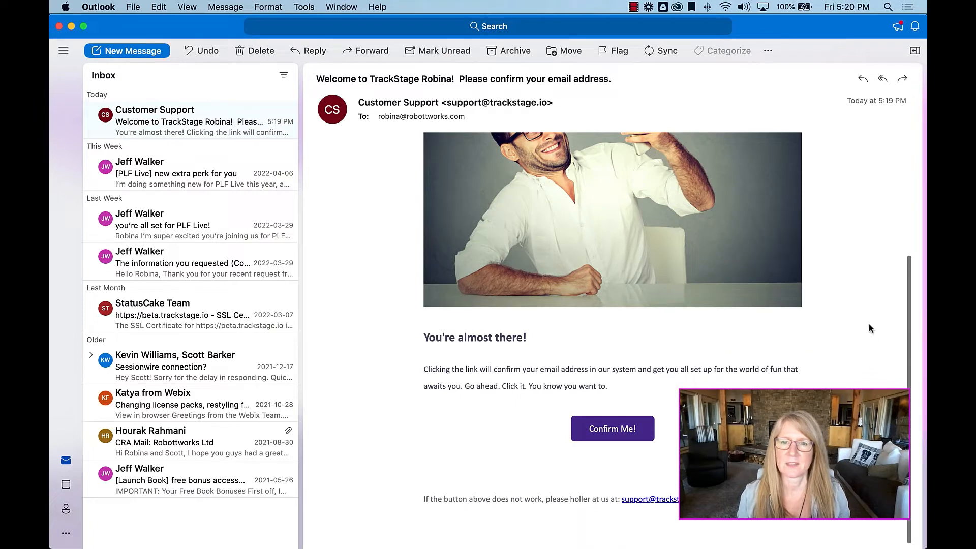
pyautogui.click(621, 432)
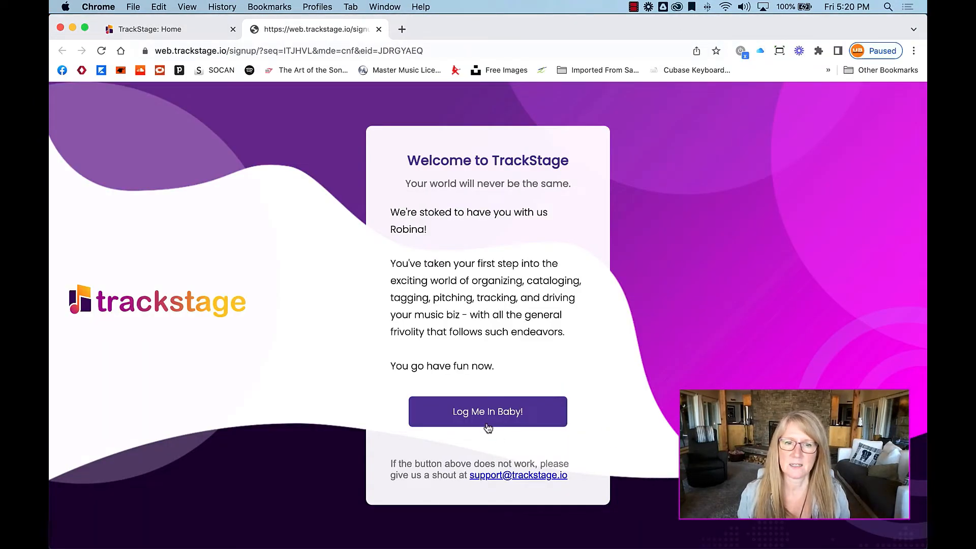
# - Log in to TrackStage with the new account's e-mail and password, Remember Me checked
pyautogui.click(487, 412)
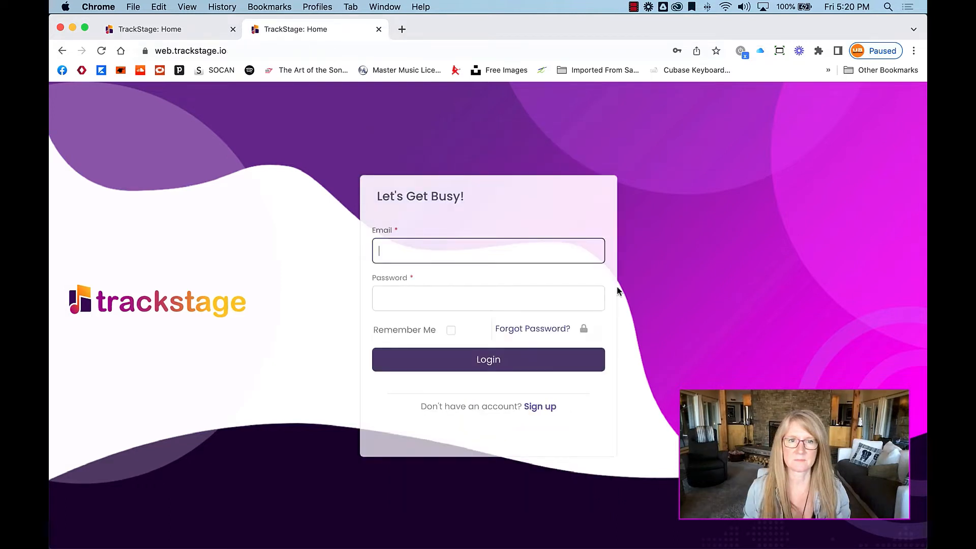
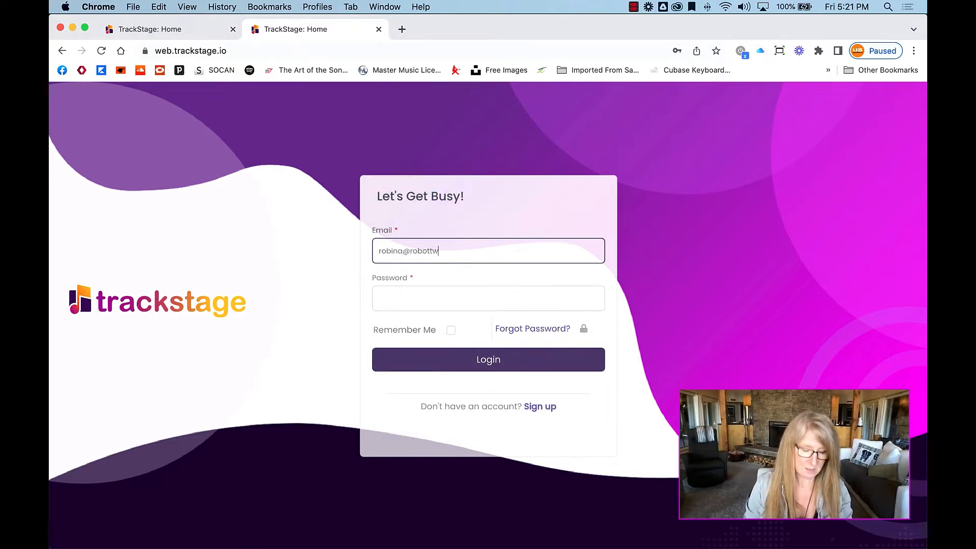
pyautogui.press('Tab')
pyautogui.write('*')
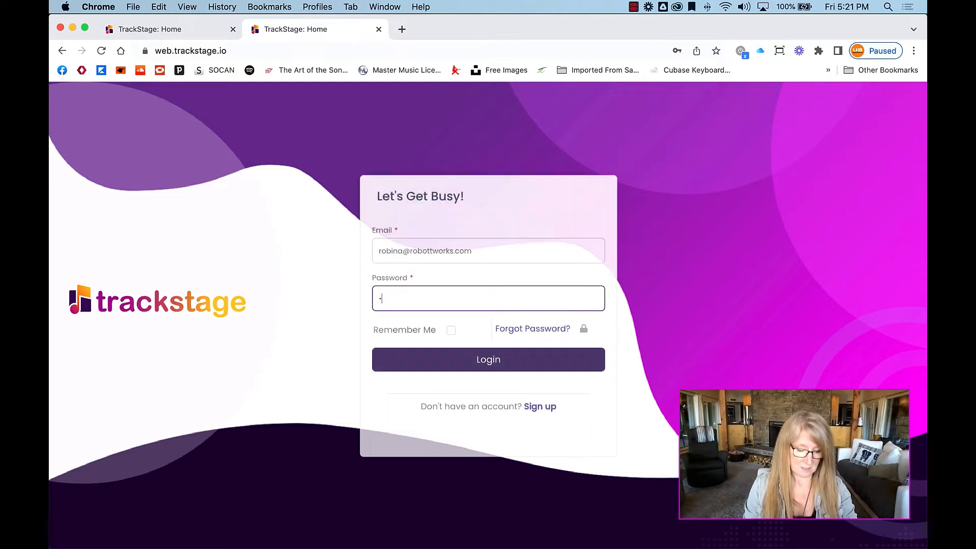
pyautogui.write('*******')
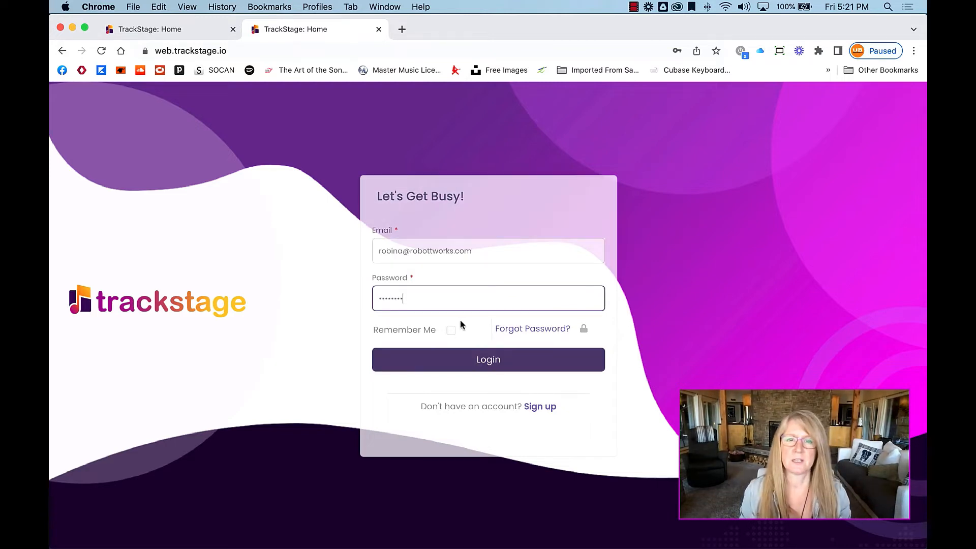
pyautogui.click(451, 330)
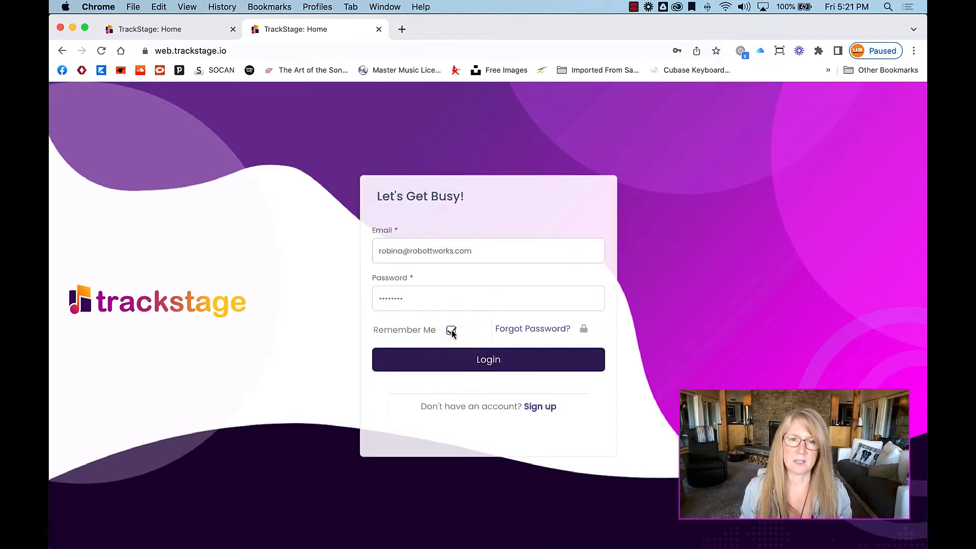
pyautogui.click(476, 369)
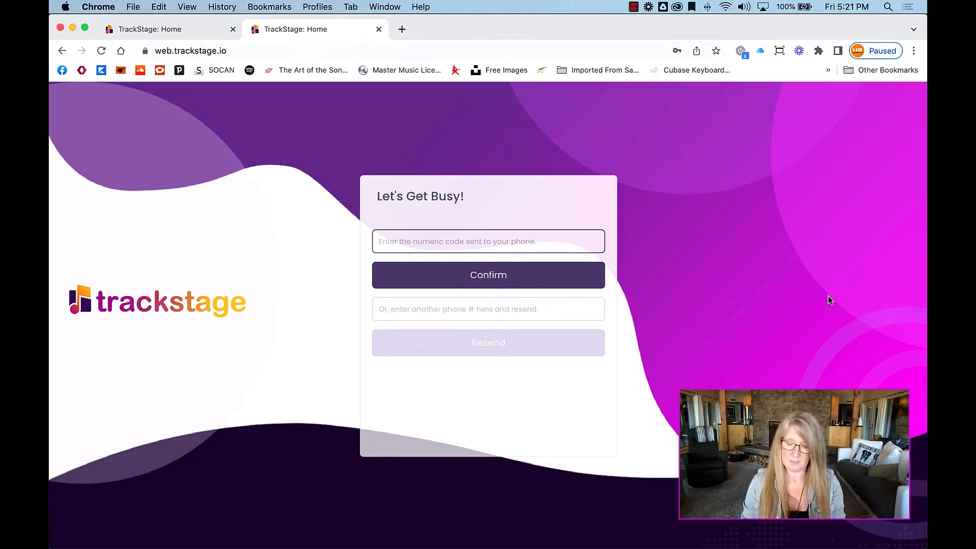
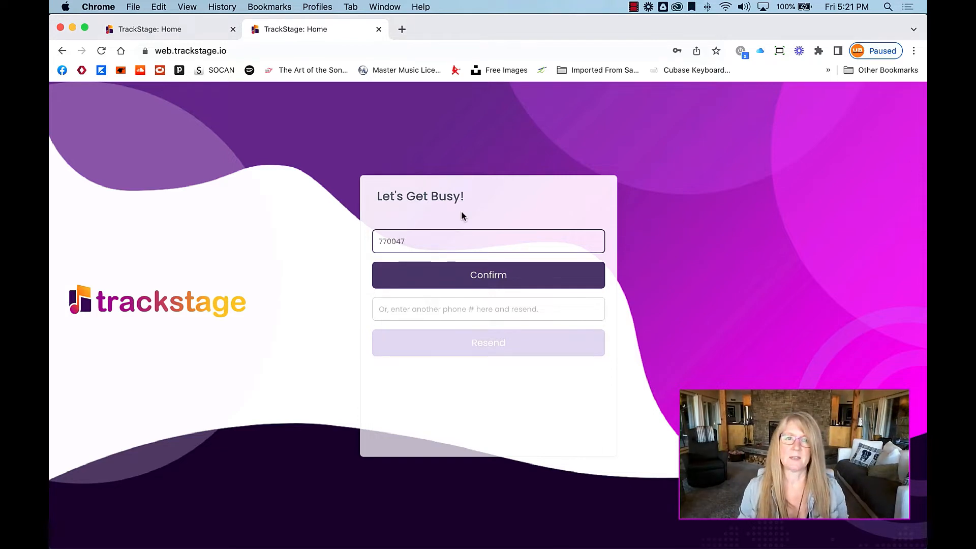
# - Enter the numeric verification code sent to the phone and confirm it
pyautogui.click(463, 269)
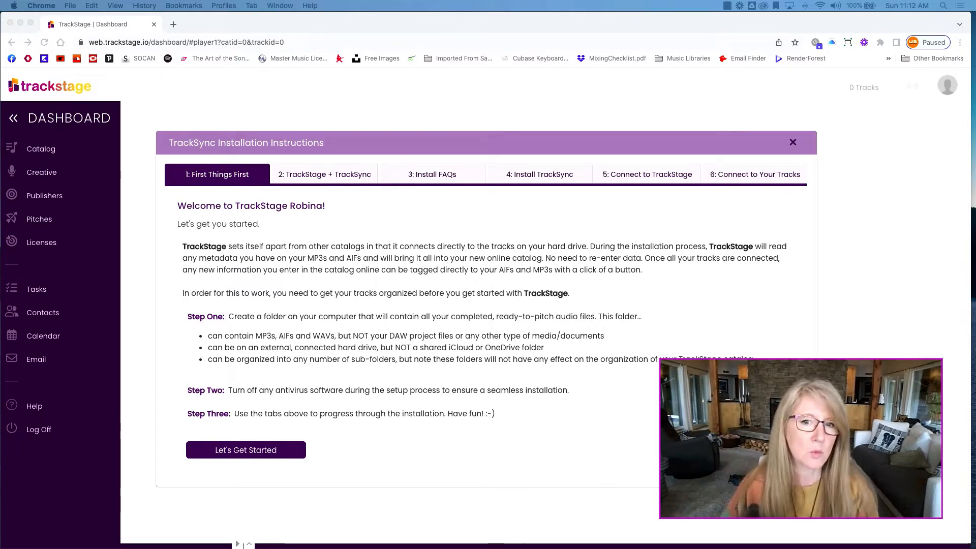
# - Minimize the Chrome window to reveal the desktop
pyautogui.click(21, 23)
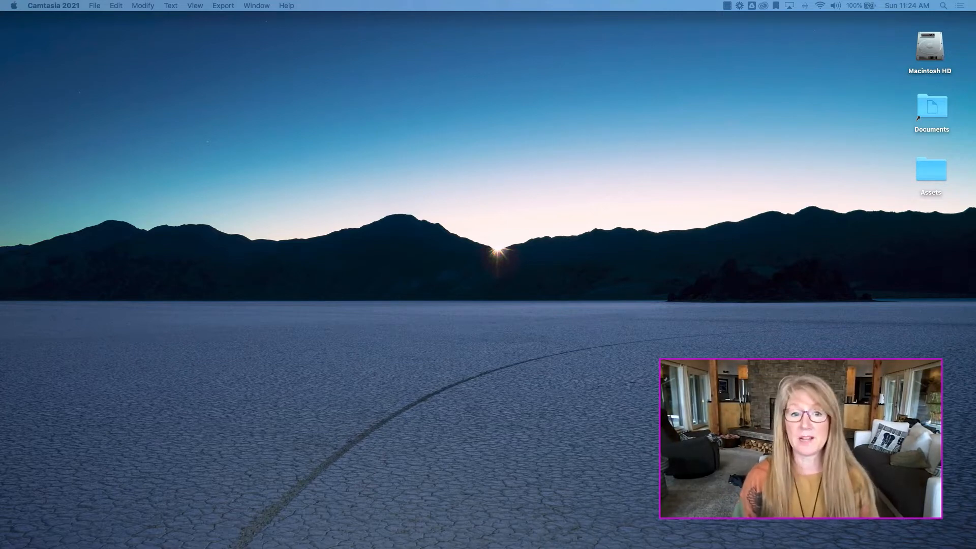
# - Navigate from Macintosh HD through Users and the home folder into TrackStage Catalog
pyautogui.click(928, 49)
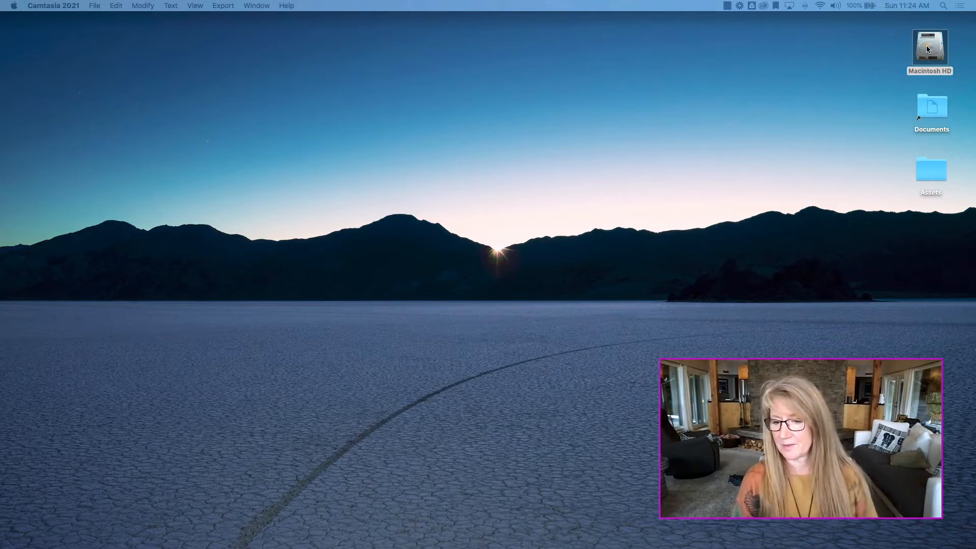
pyautogui.doubleClick(928, 48)
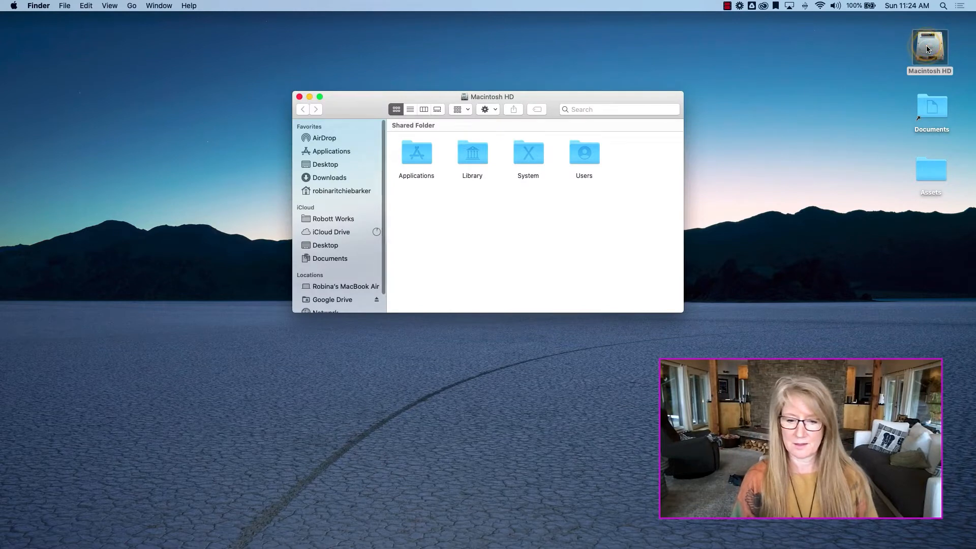
pyautogui.doubleClick(577, 156)
pyautogui.doubleClick(416, 154)
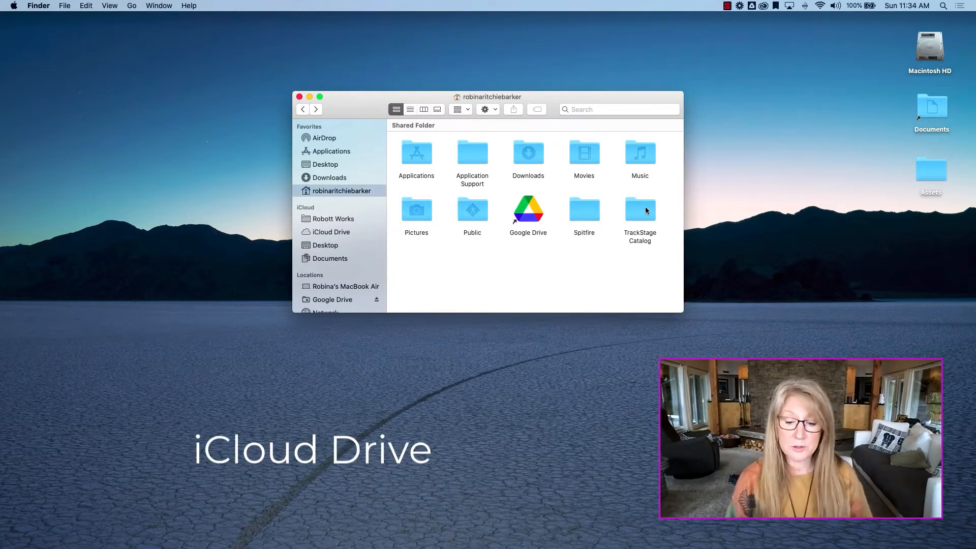
pyautogui.click(641, 214)
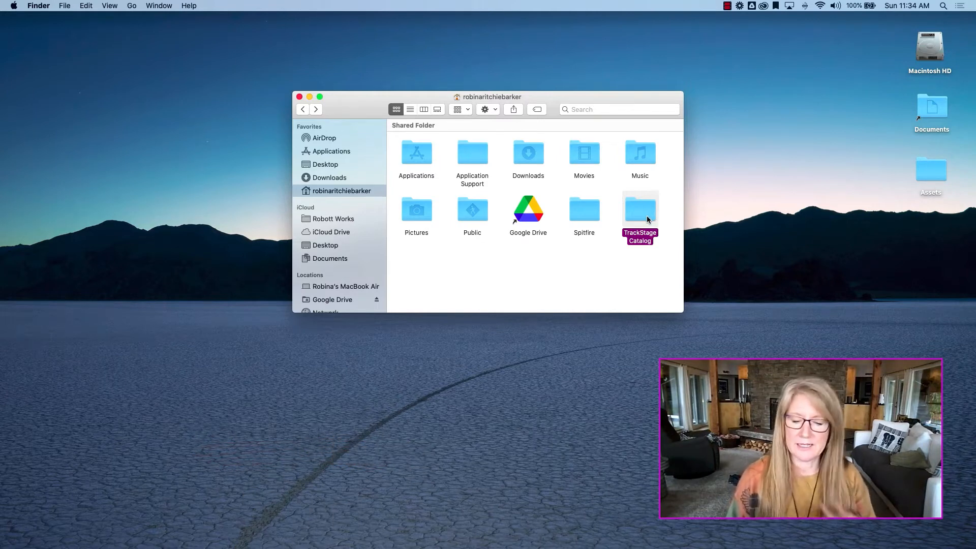
pyautogui.doubleClick(639, 216)
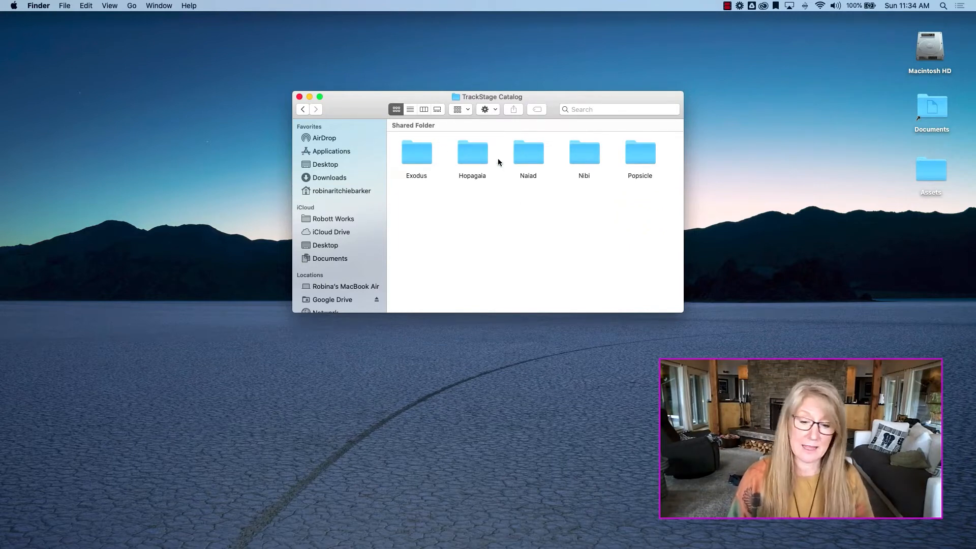
# - Browse the Naiad folder's aiff files and Stems, then go back to the home folder
pyautogui.doubleClick(522, 158)
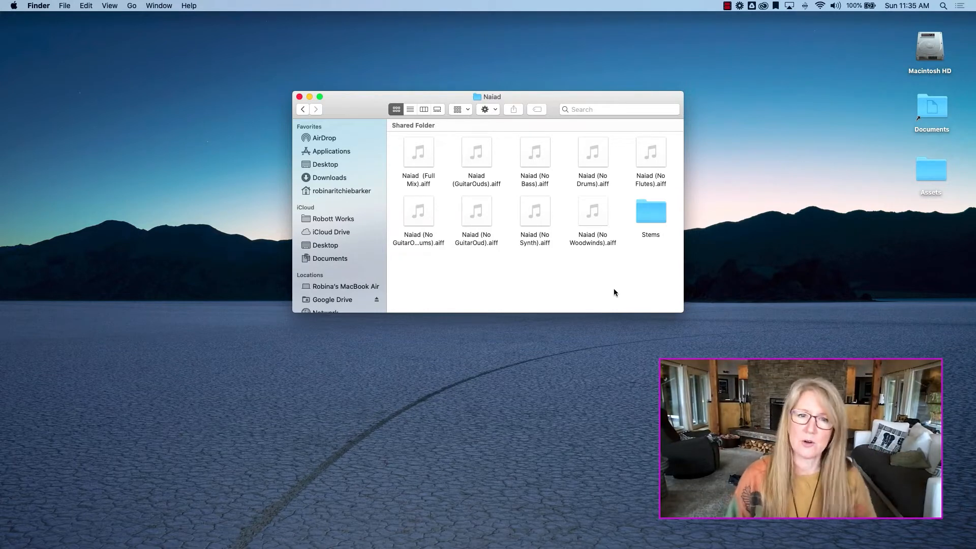
pyautogui.click(597, 294)
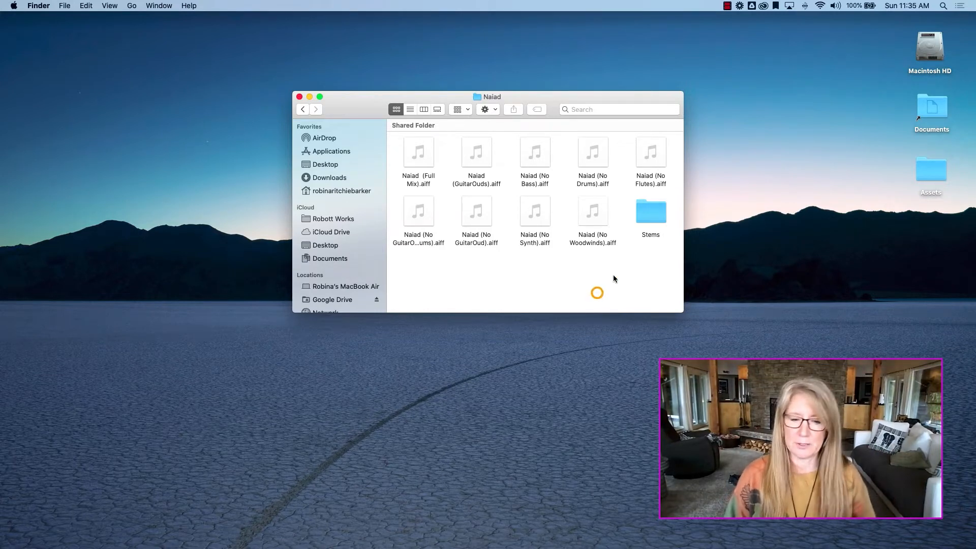
pyautogui.click(302, 110)
pyautogui.click(303, 108)
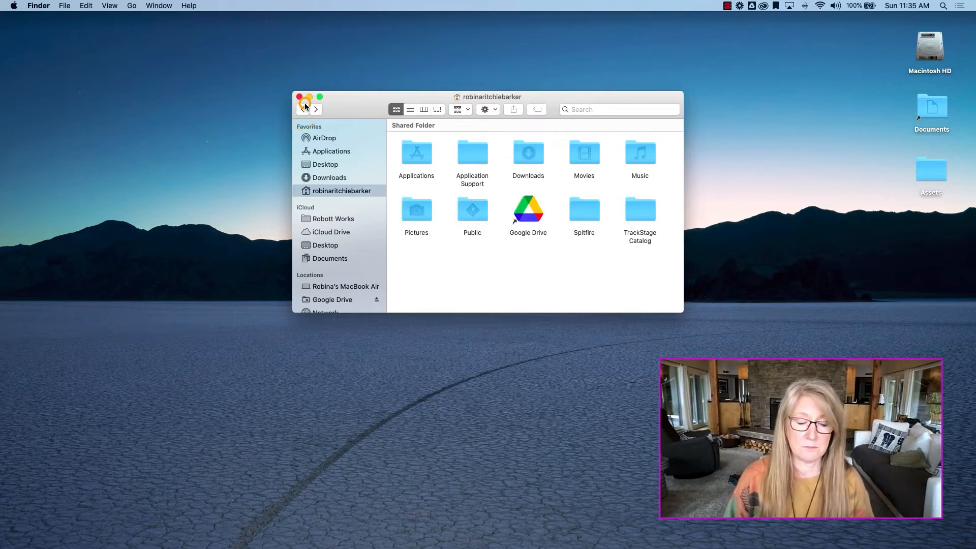
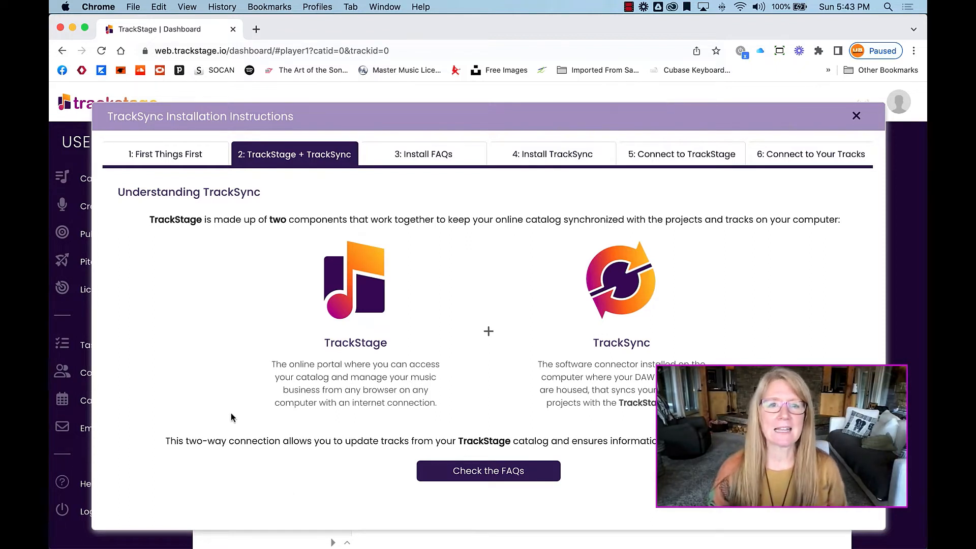
# - Download the 105 MB tracksync_installer.pkg from the '4: Install TrackSync' step of the instructions
pyautogui.click(569, 162)
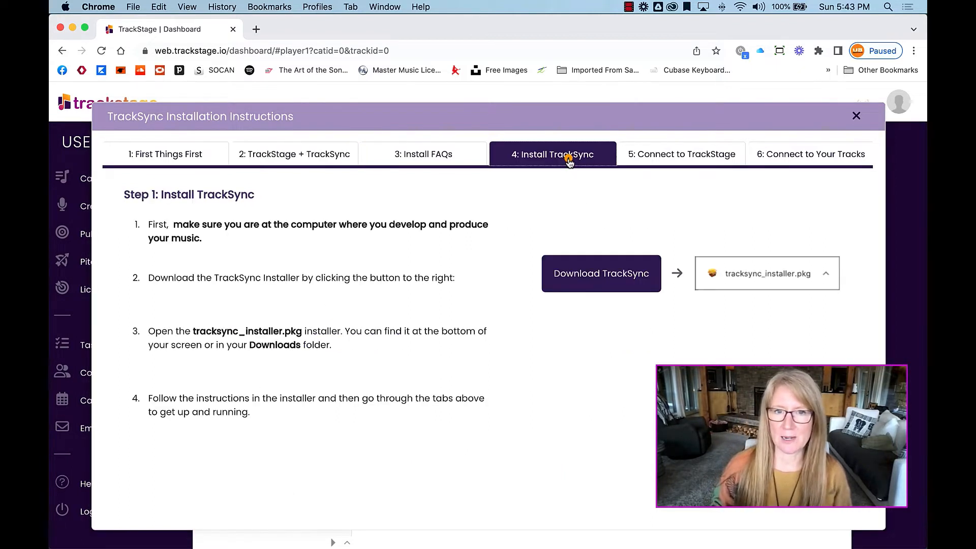
pyautogui.click(609, 288)
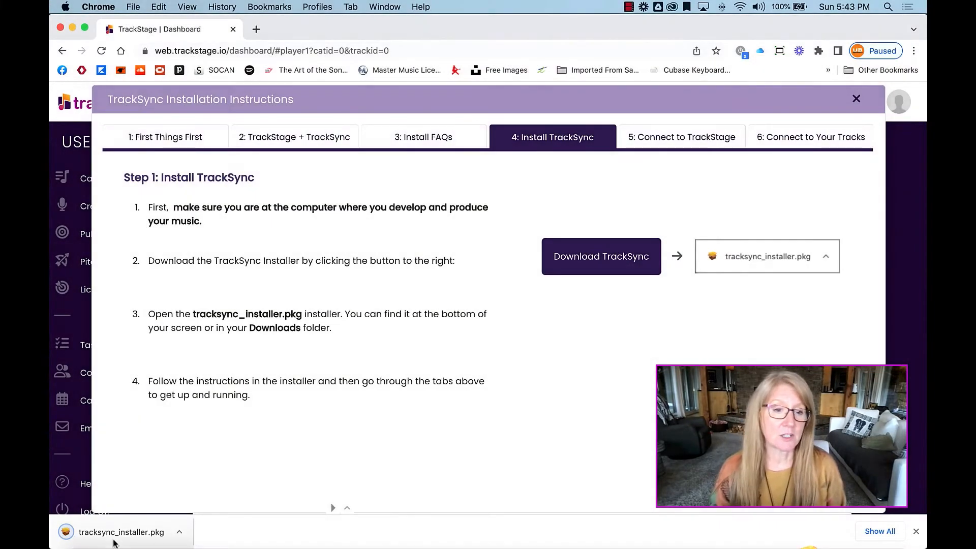
pyautogui.moveTo(112, 532)
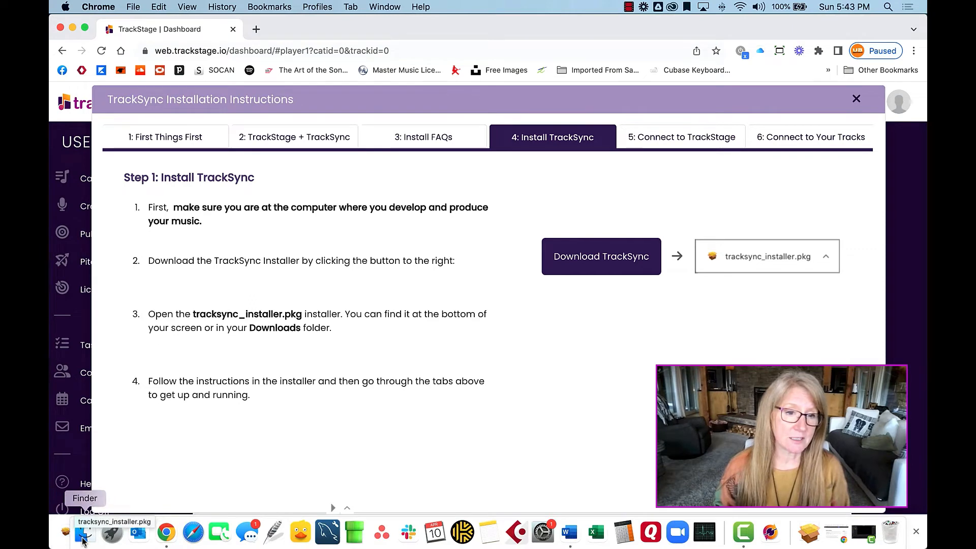
pyautogui.click(81, 532)
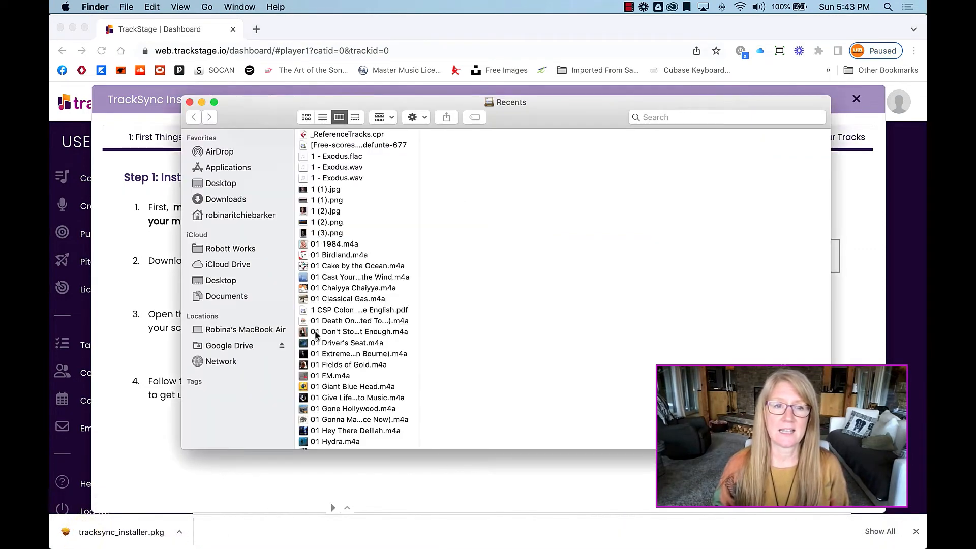
# - Locate tracksync_installer.pkg in Downloads and launch the Track Sync Installer from Chrome's download shelf
pyautogui.click(227, 199)
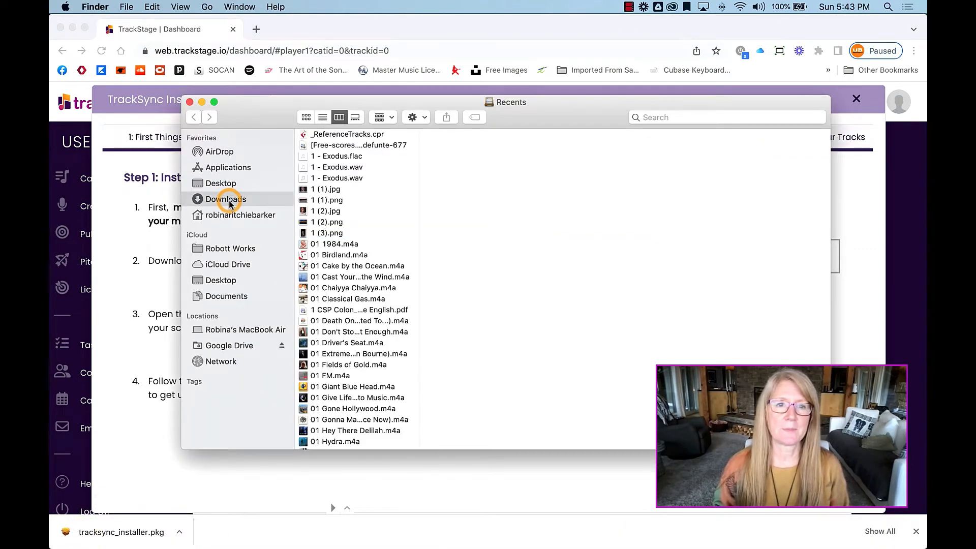
pyautogui.click(368, 165)
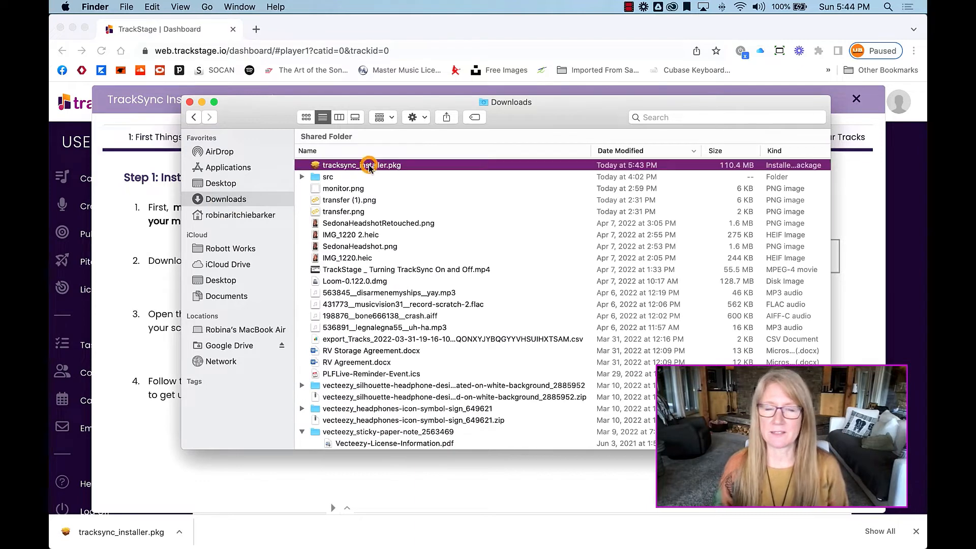
pyautogui.click(189, 102)
pyautogui.click(152, 533)
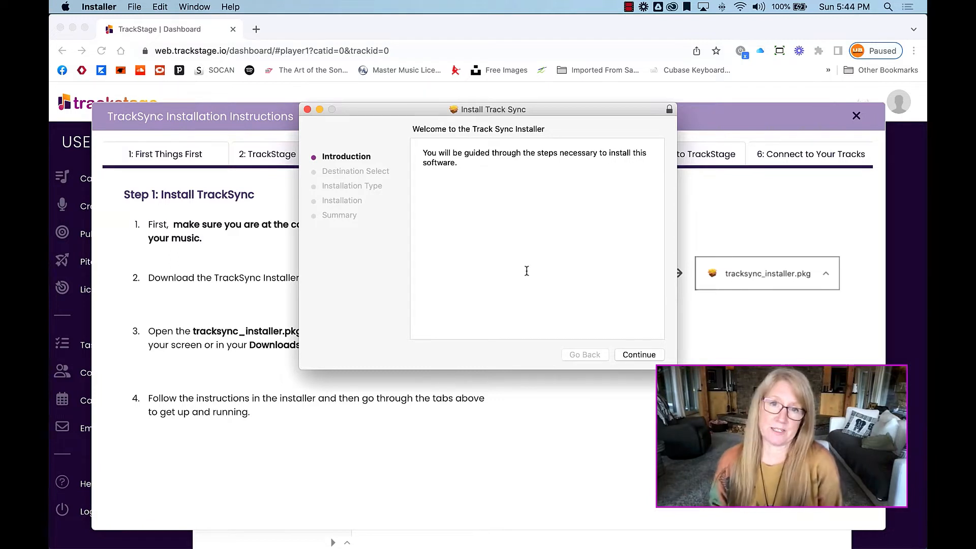
# - Install Track Sync, authorising with the account password, then move the installer package to Trash
pyautogui.click(630, 355)
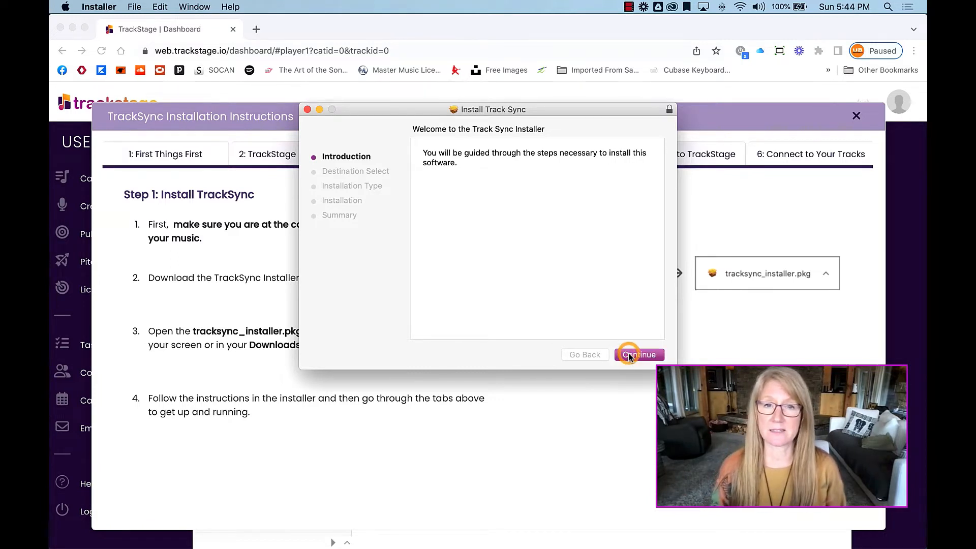
pyautogui.click(642, 354)
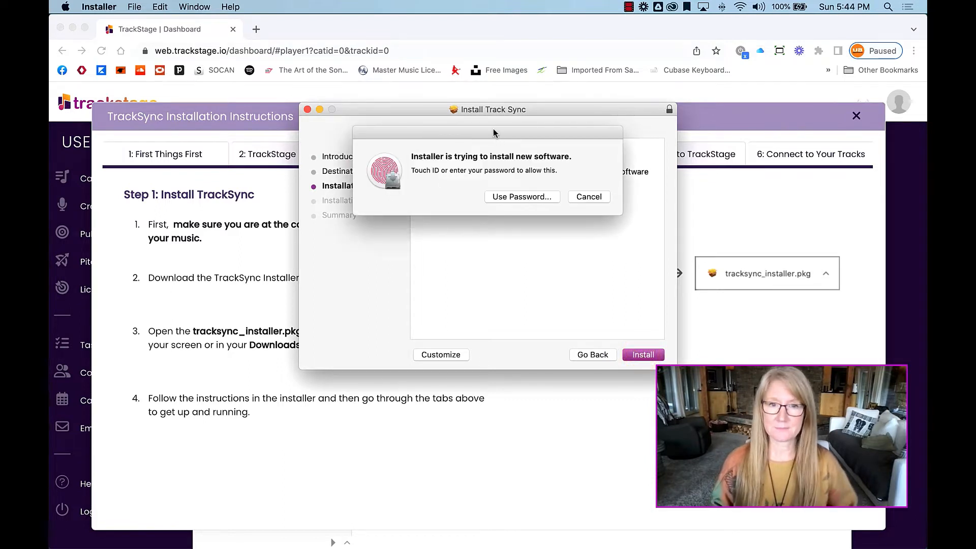
pyautogui.click(531, 197)
pyautogui.write('*********')
pyautogui.press('Return')
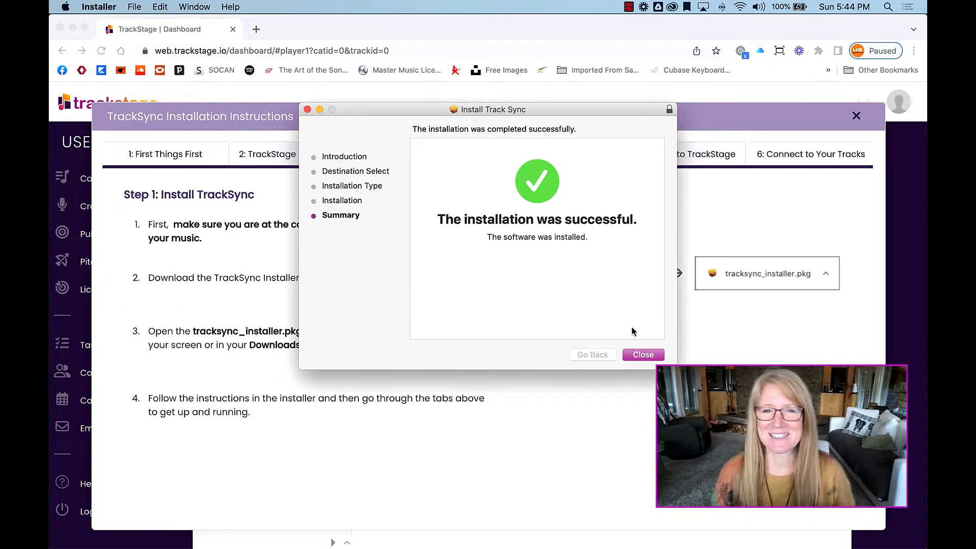
pyautogui.click(642, 355)
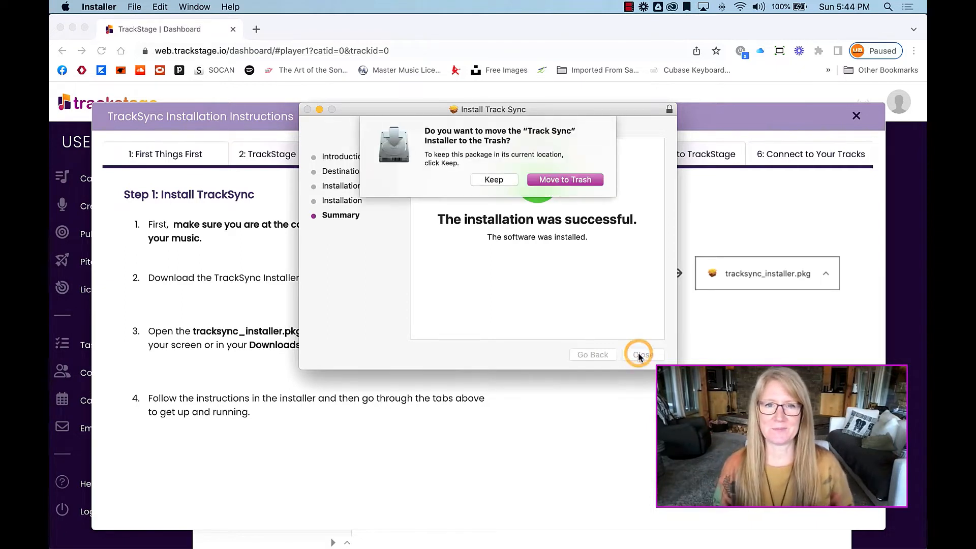
pyautogui.click(564, 180)
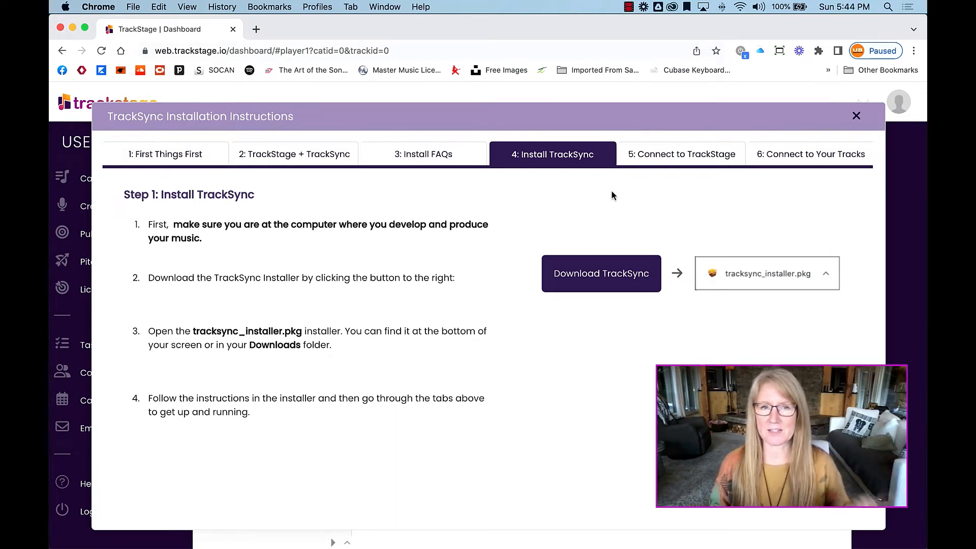
# - Go to the '5: Connect to TrackStage' step and launch TrackSync from Finder's Applications folder
pyautogui.click(678, 151)
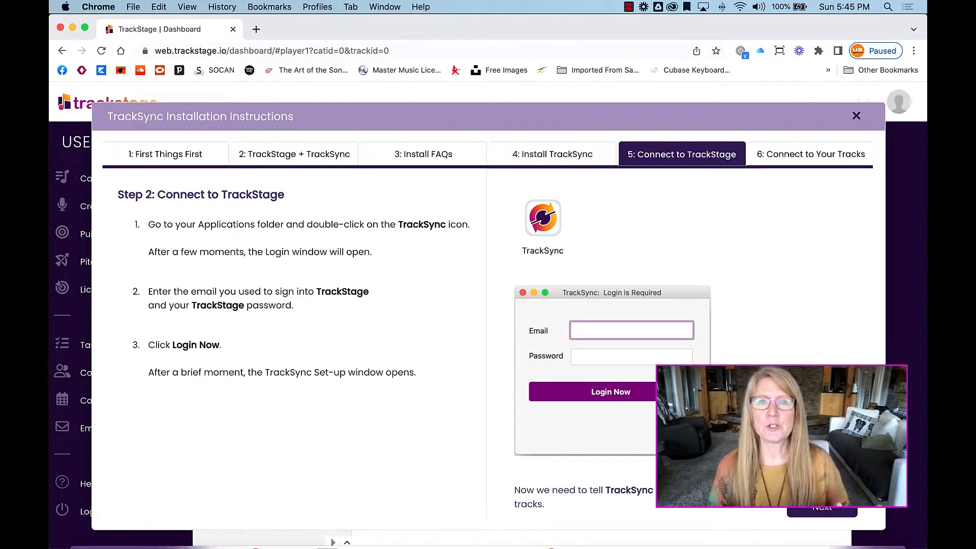
pyautogui.moveTo(356, 545)
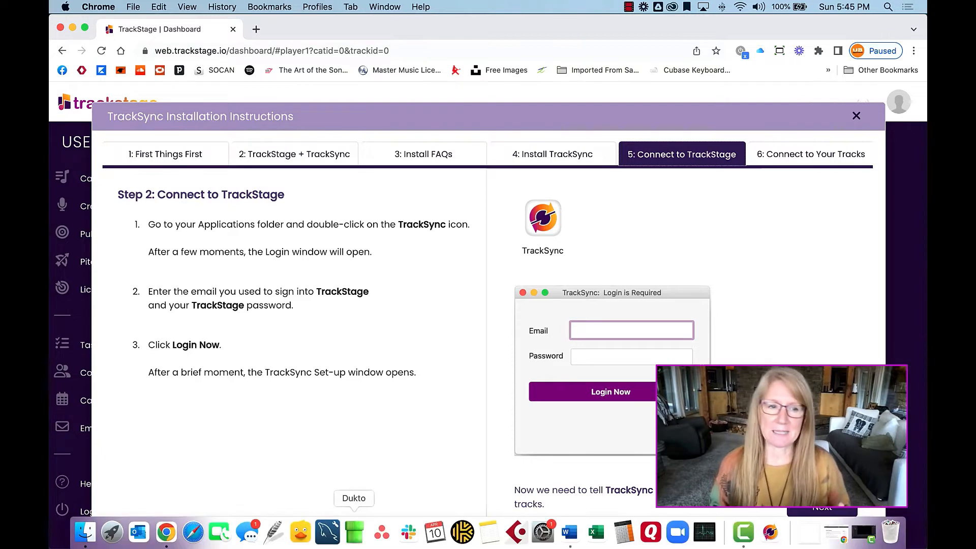
pyautogui.click(87, 532)
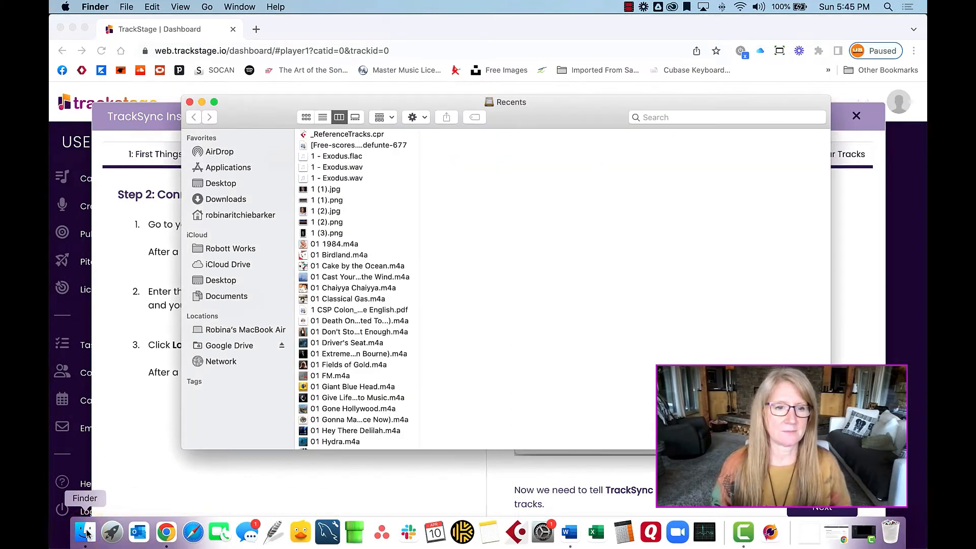
pyautogui.click(229, 167)
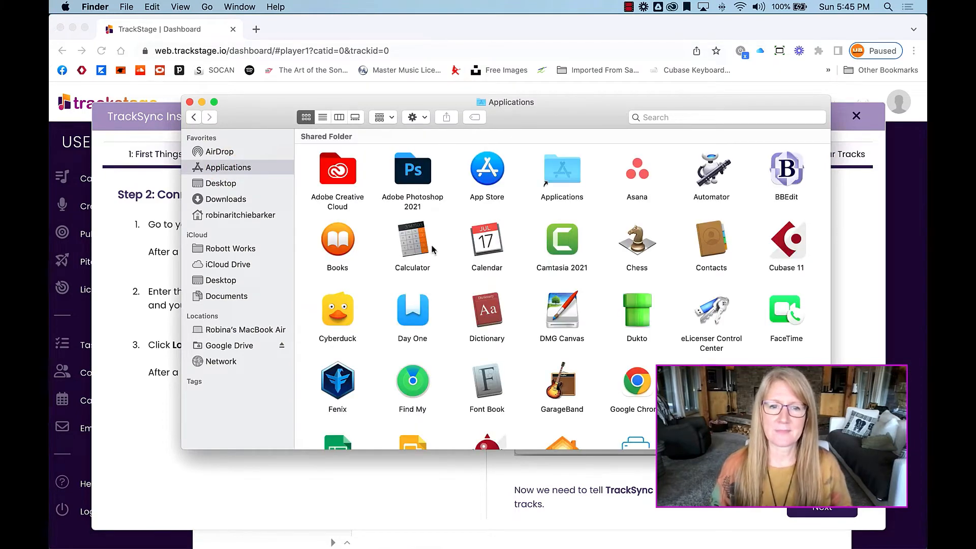
pyautogui.scroll(-5, 431, 249)
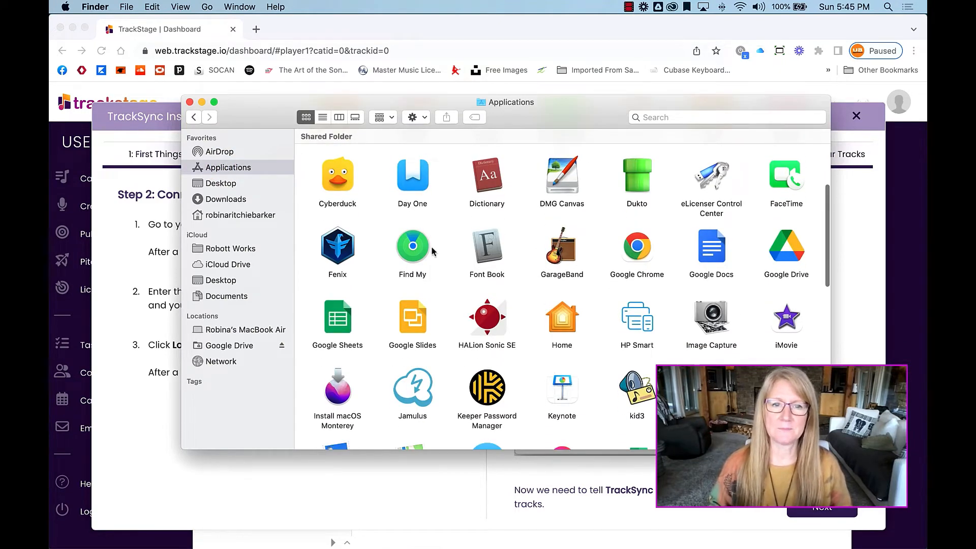
pyautogui.scroll(-10, 431, 249)
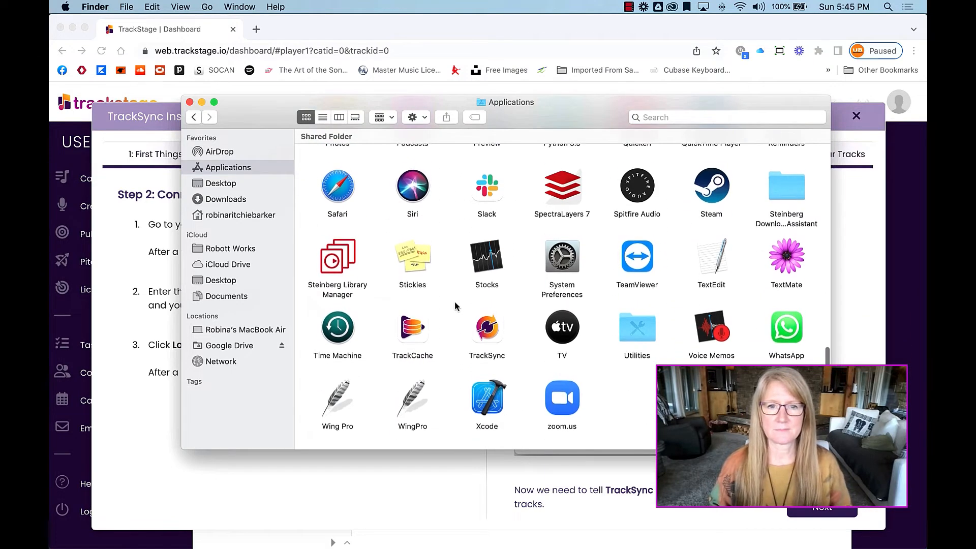
pyautogui.click(496, 338)
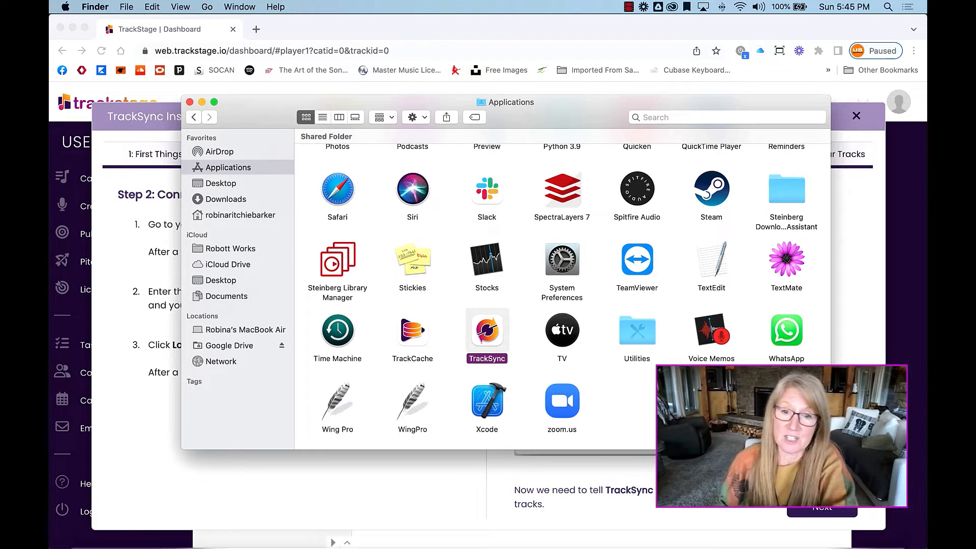
pyautogui.moveTo(623, 539)
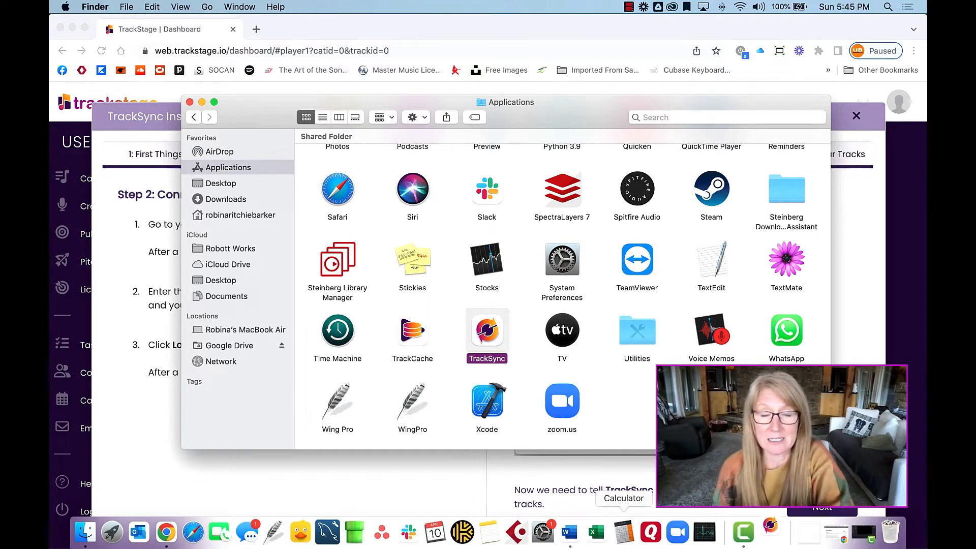
pyautogui.click(769, 542)
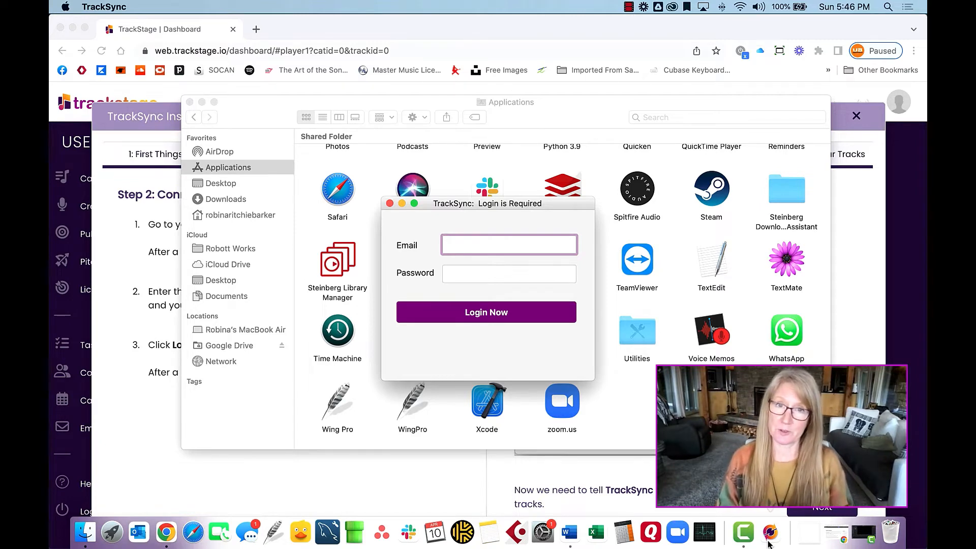
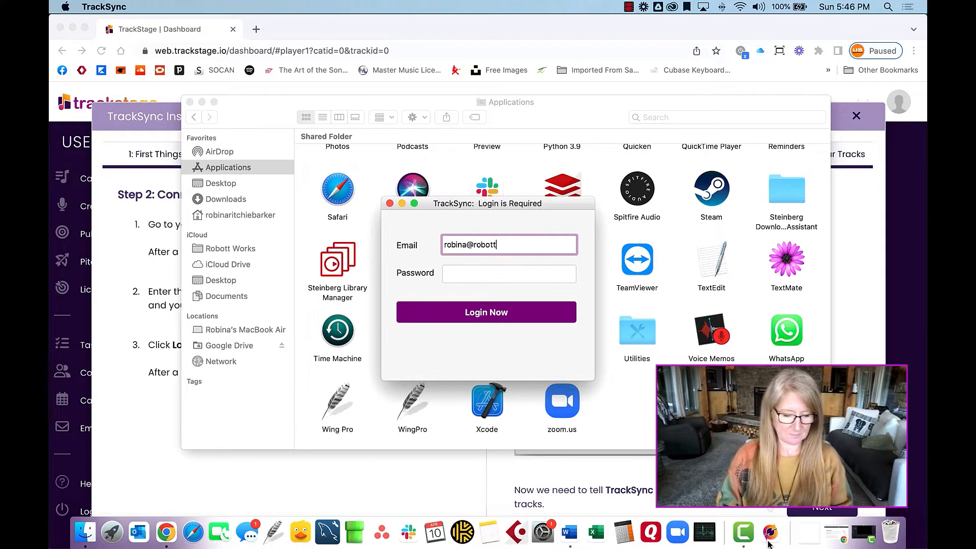
# - Log in to TrackSync with the TrackStage account e-mail and password
pyautogui.press('Tab')
pyautogui.write('••••••••')
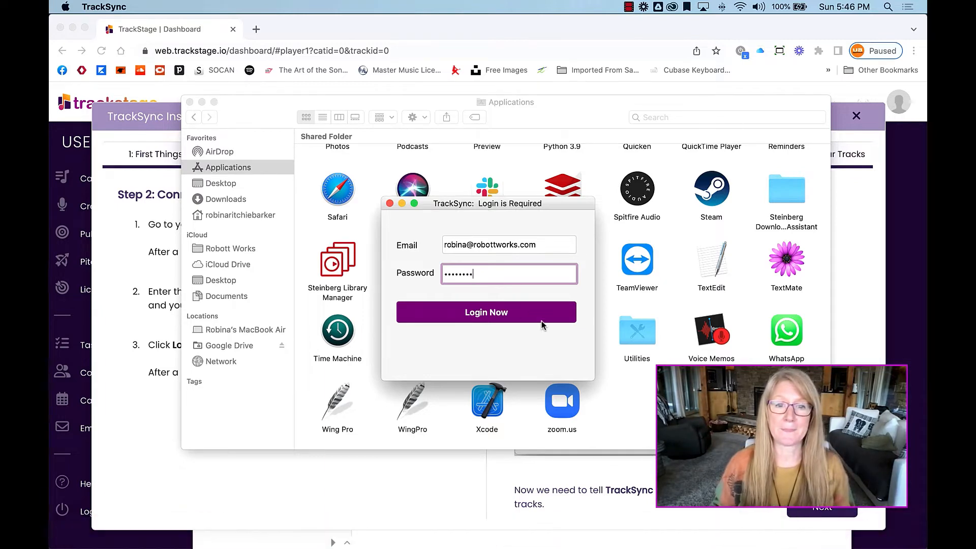
pyautogui.click(522, 312)
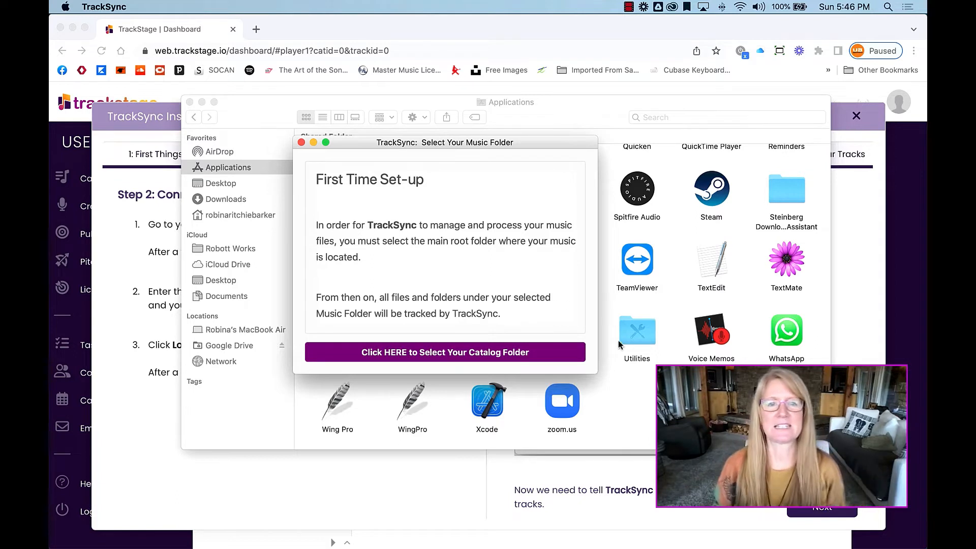
# - Choose the TrackStage Catalog folder in the home folder as TrackSync's catalog folder
pyautogui.click(548, 358)
pyautogui.click(548, 359)
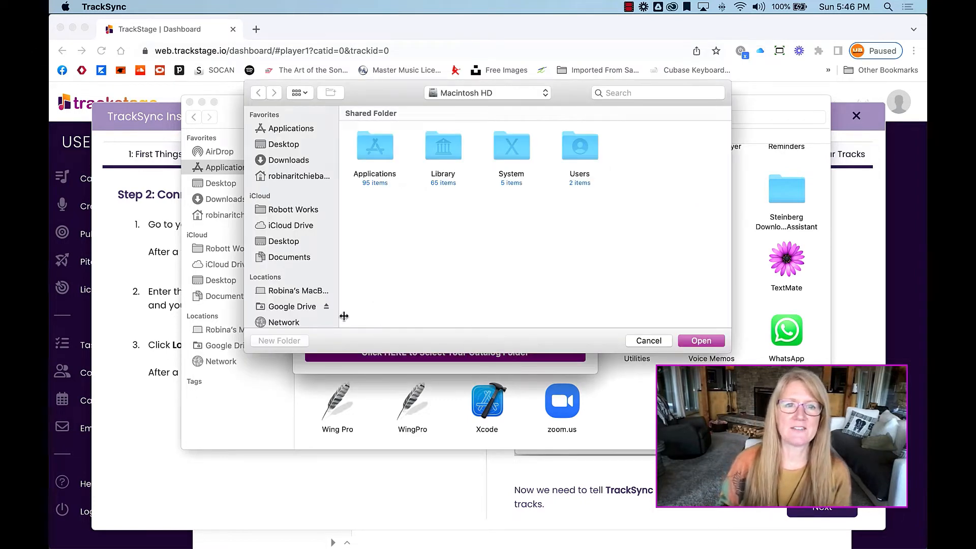
pyautogui.click(296, 176)
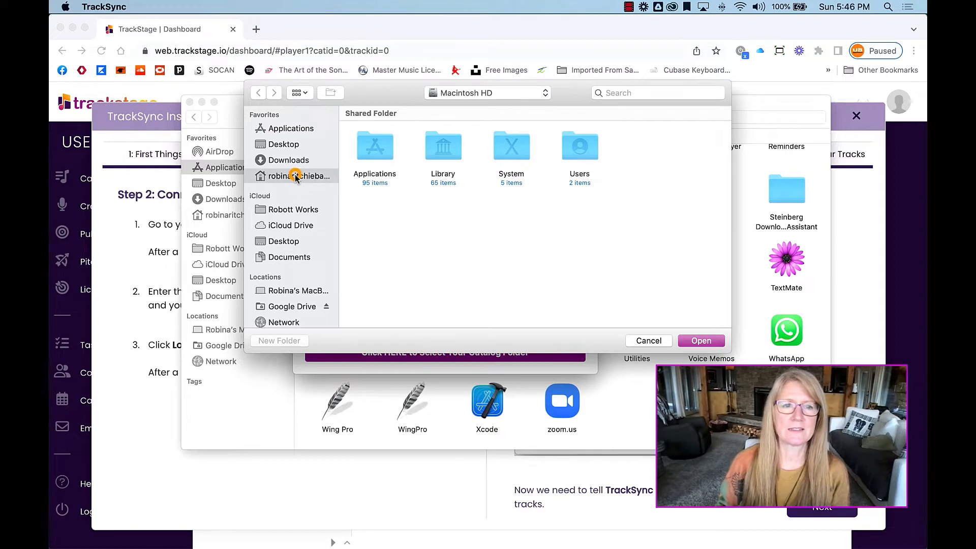
pyautogui.scroll(-5, 455, 268)
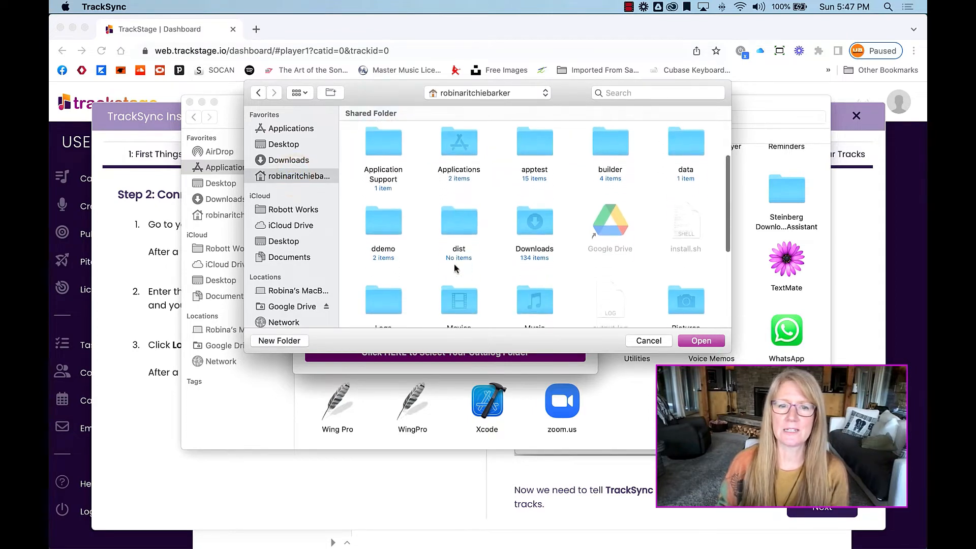
pyautogui.scroll(-4, 454, 269)
pyautogui.click(386, 271)
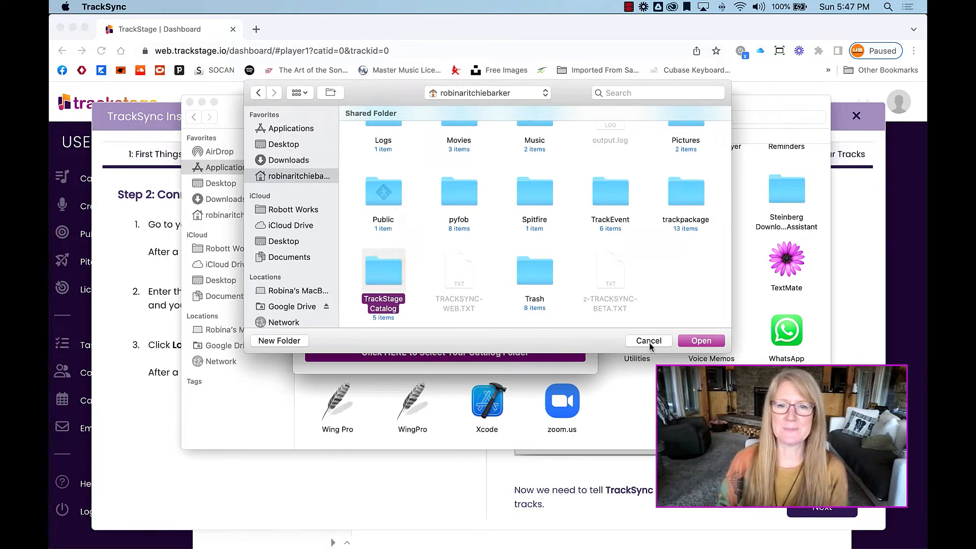
pyautogui.click(718, 343)
pyautogui.click(701, 341)
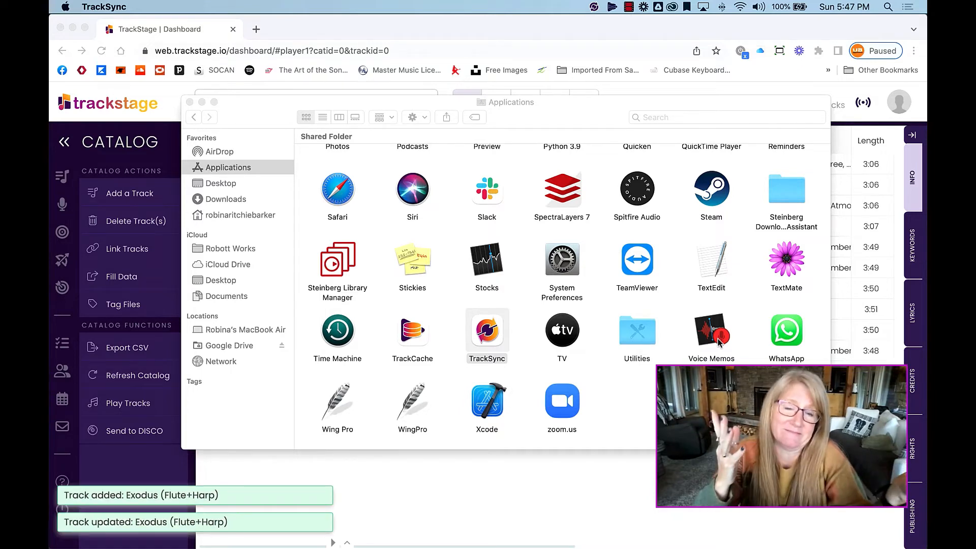
# - Bring the TrackStage catalog to the front and open TrackSync's Activity Log from the menu bar
pyautogui.click(696, 522)
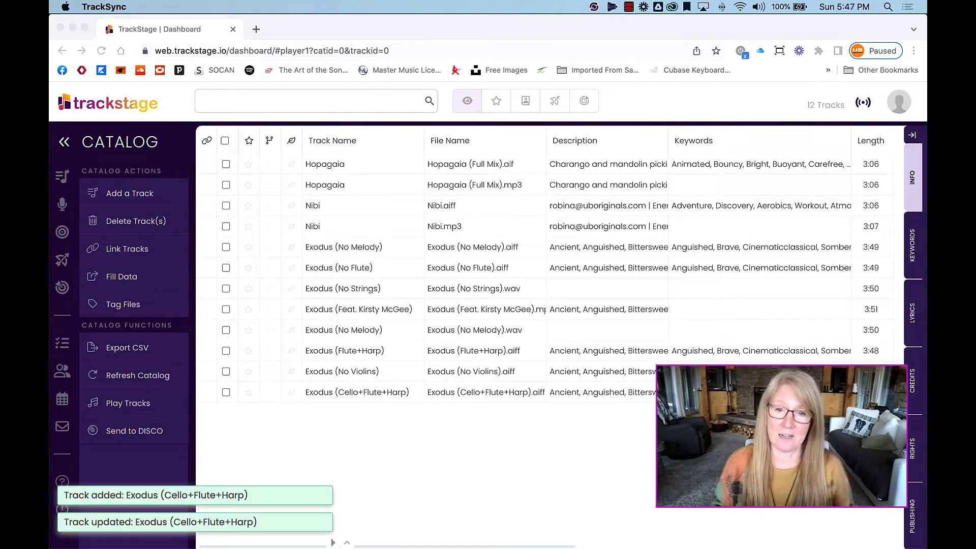
pyautogui.click(594, 7)
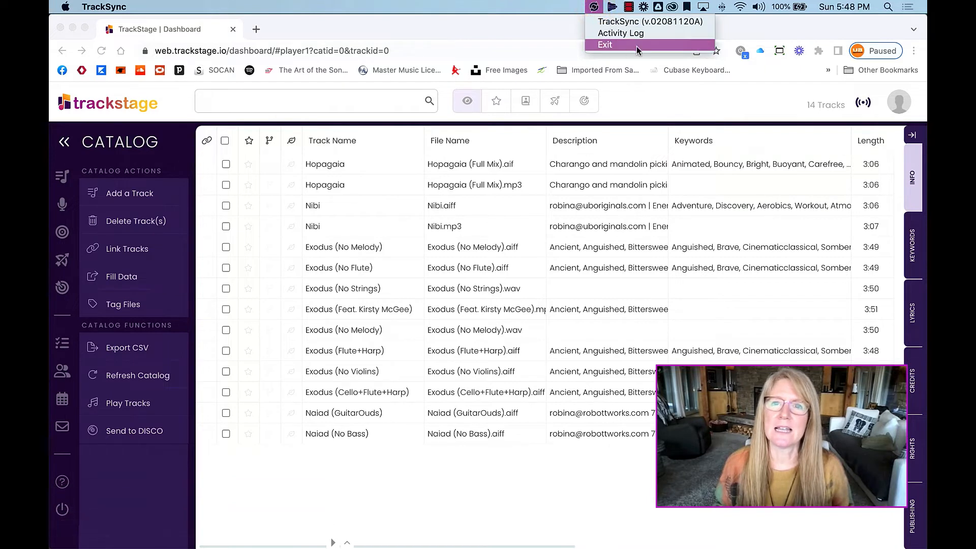
pyautogui.click(653, 34)
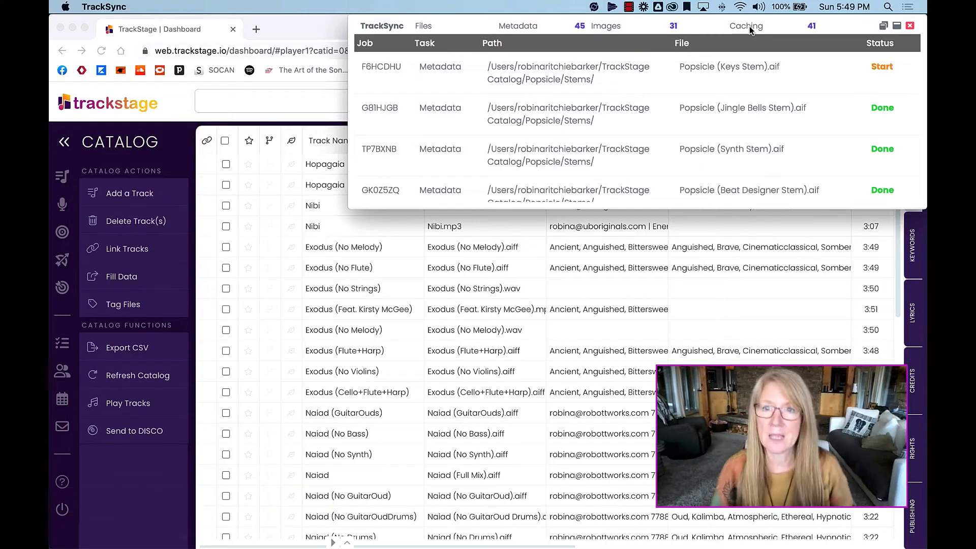
# - Close the TrackSync activity log window
pyautogui.click(910, 25)
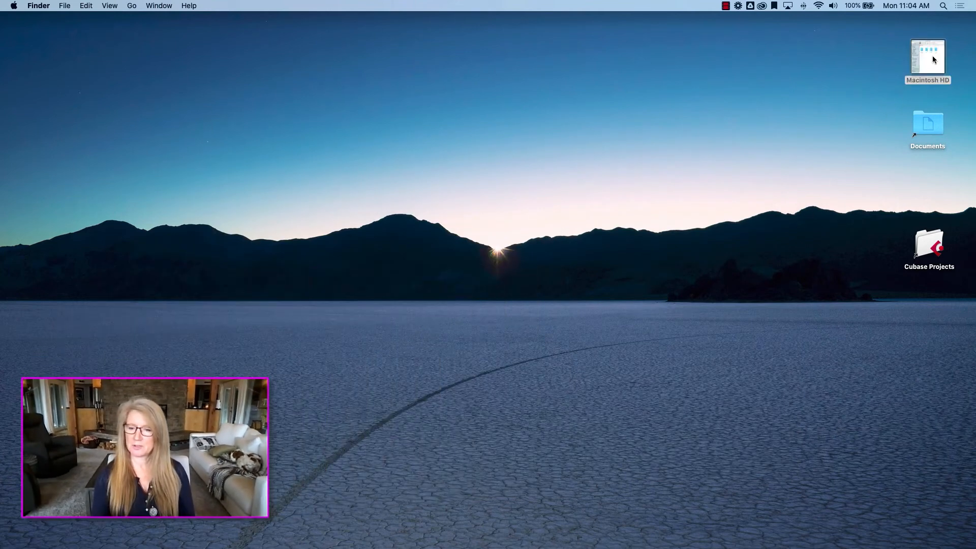
# - Go through Macintosh HD, Users and the home folder, then bring up TrackStage Catalog's context menu
pyautogui.doubleClick(932, 59)
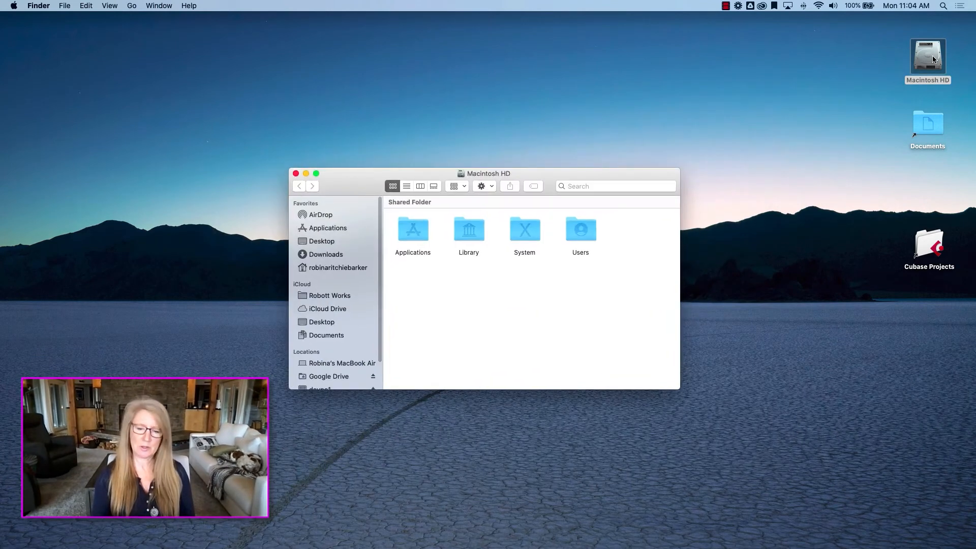
pyautogui.doubleClick(577, 235)
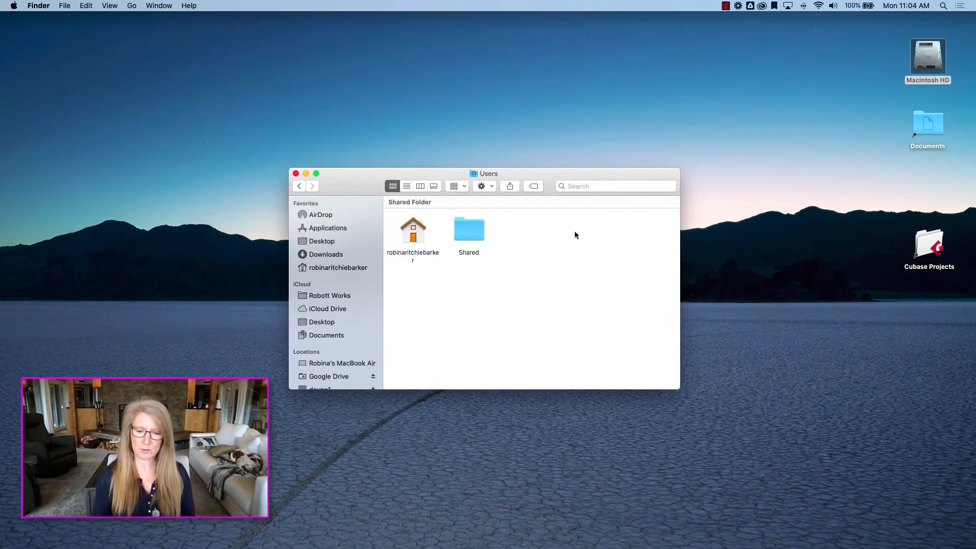
pyautogui.doubleClick(414, 231)
pyautogui.click(639, 292)
pyautogui.rightClick(640, 292)
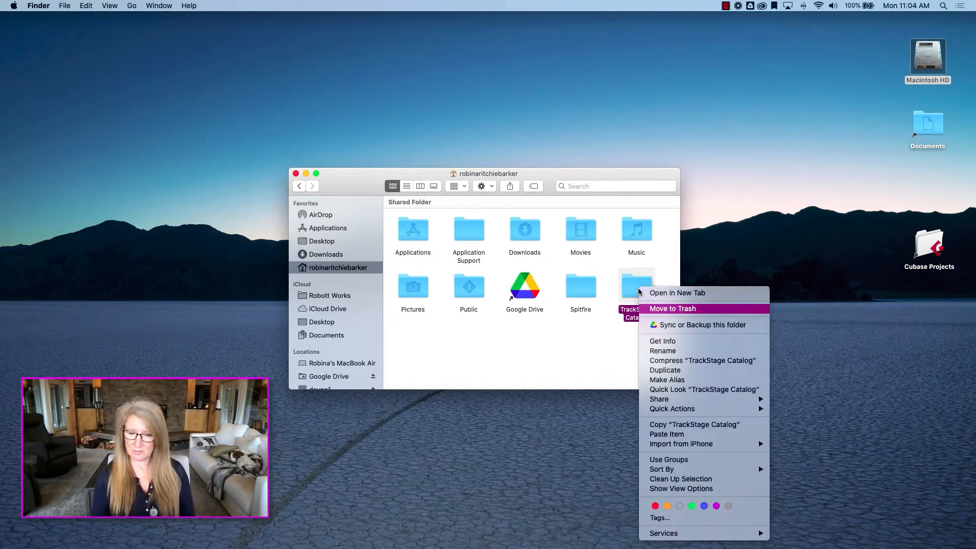
# - Make a TrackStage Catalog alias, drag it onto the desktop, and close the home folder window
pyautogui.click(728, 381)
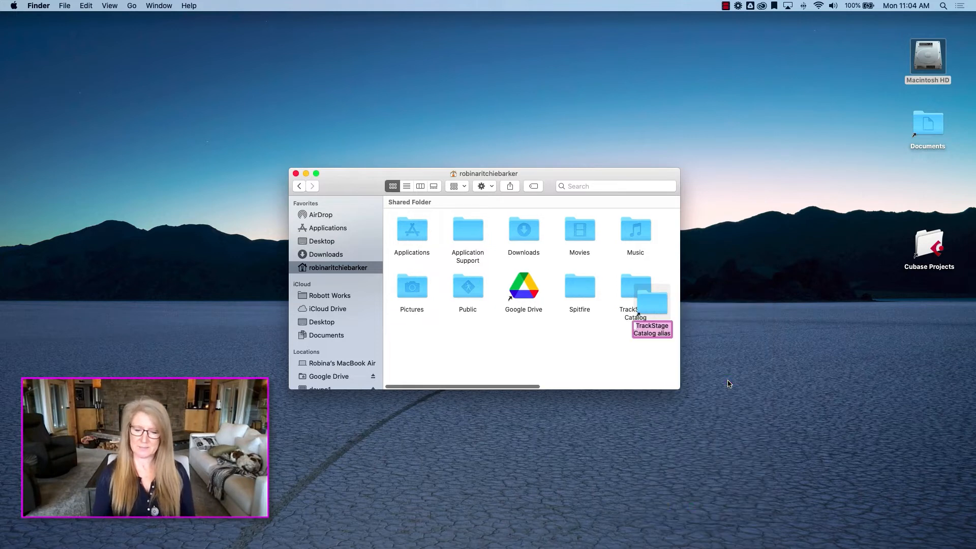
pyautogui.moveTo(651, 300); pyautogui.dragTo(929, 175)
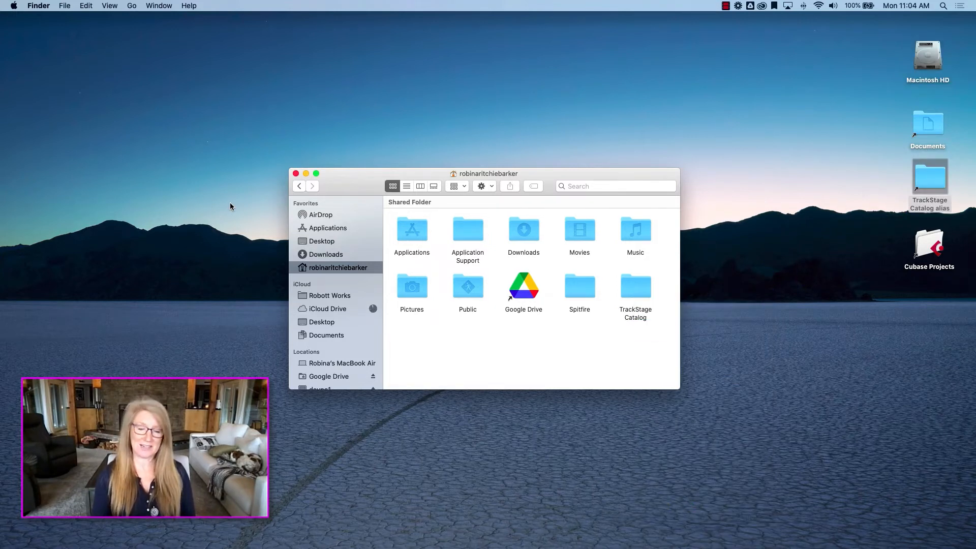
pyautogui.click(296, 174)
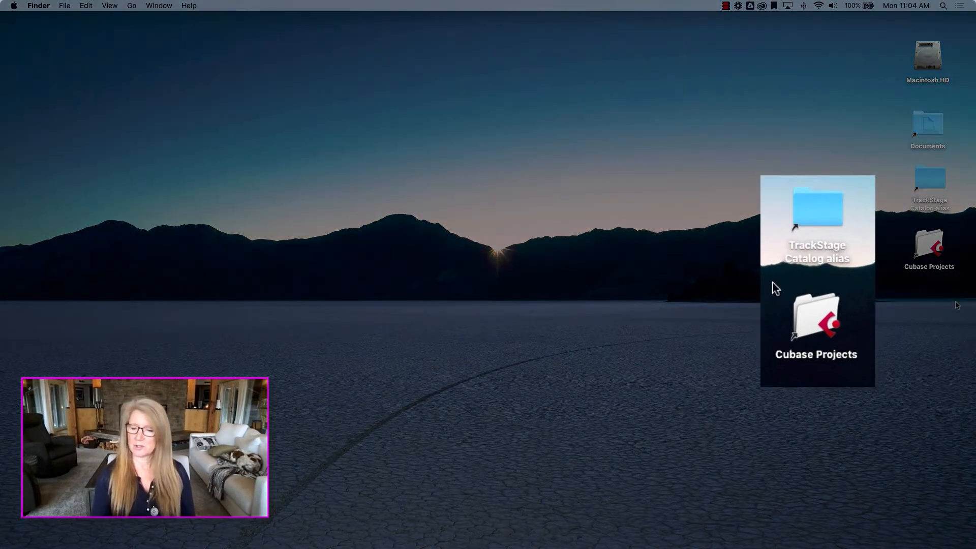
pyautogui.click(931, 248)
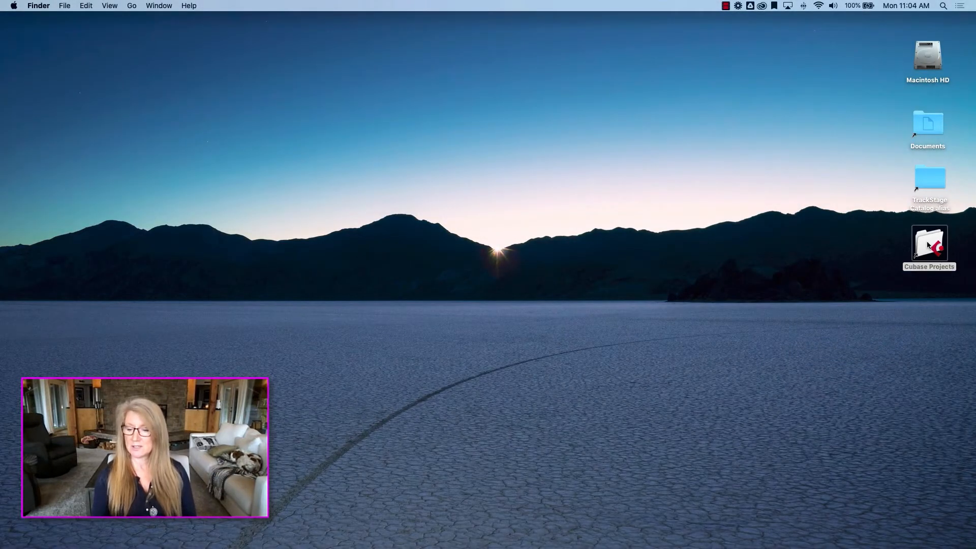
# - Browse Cubase Projects in column view to _Instrumentals > Quarantine > Quarantine-Masters > Exported Audio Files
pyautogui.doubleClick(928, 246)
pyautogui.moveTo(348, 31); pyautogui.dragTo(493, 169)
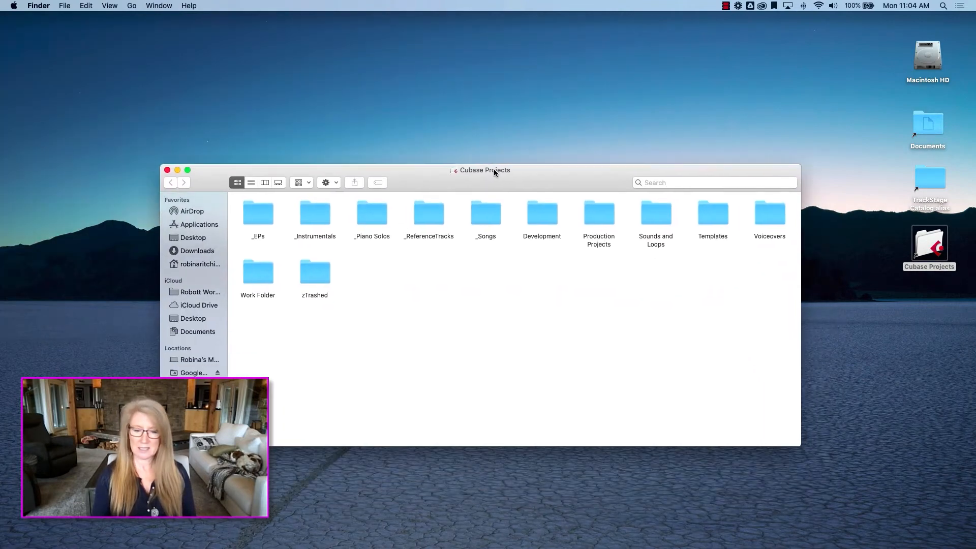
pyautogui.doubleClick(314, 214)
pyautogui.click(265, 183)
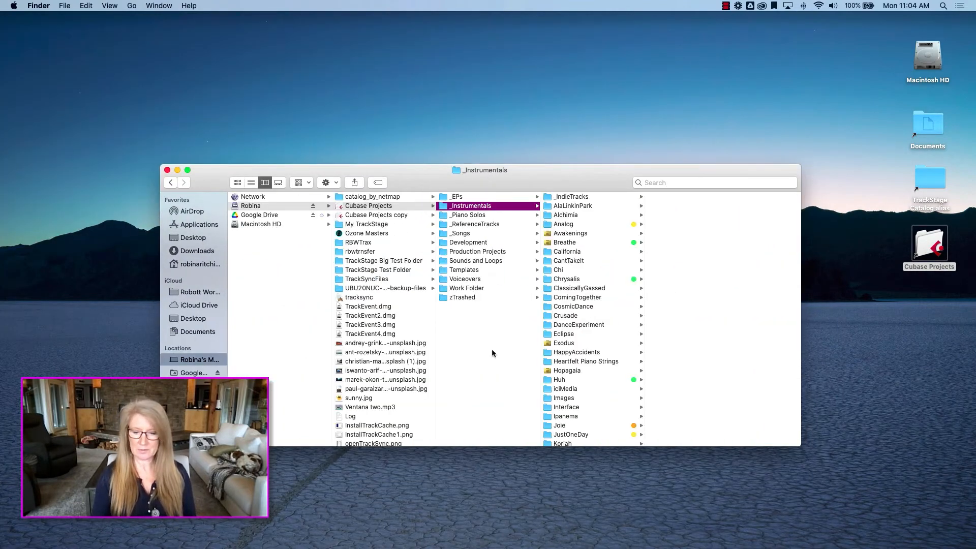
pyautogui.scroll(-8, 558, 400)
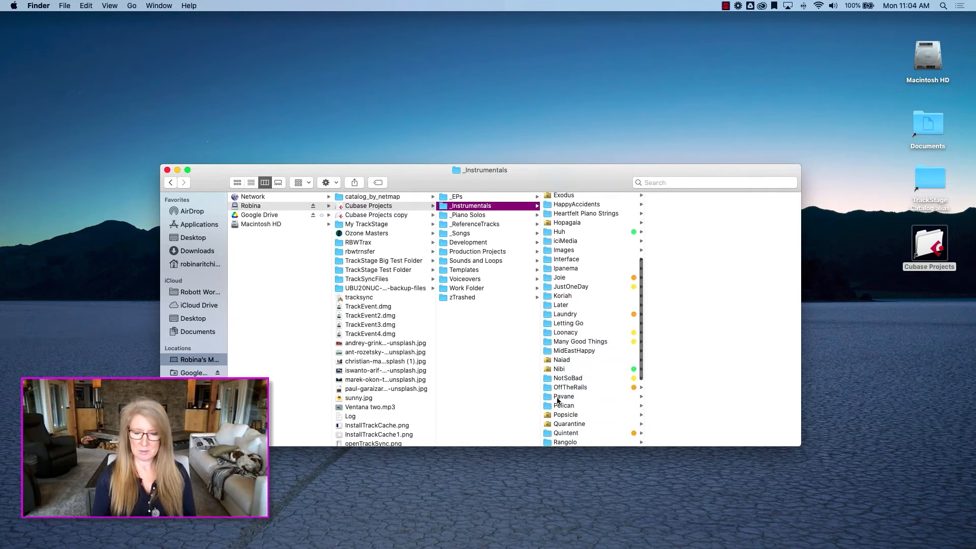
pyautogui.click(578, 413)
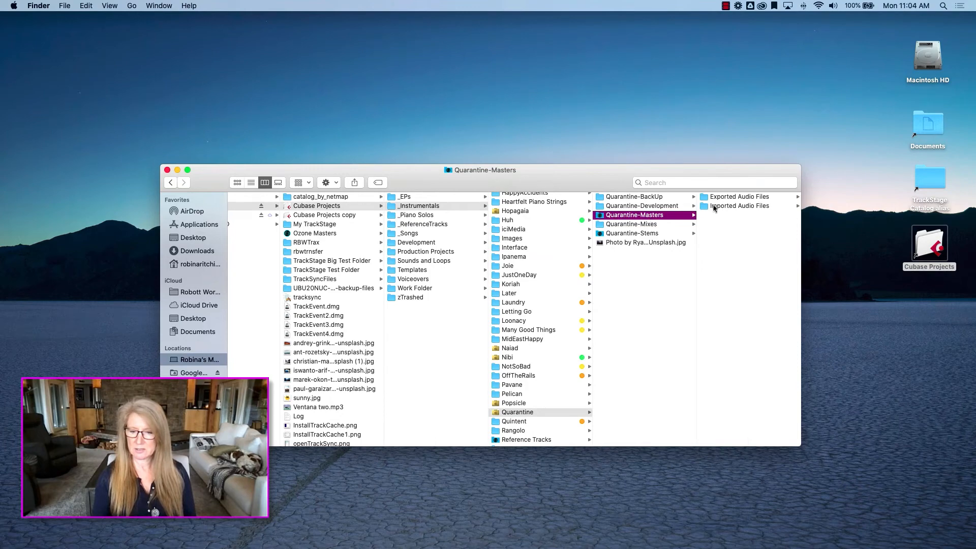
pyautogui.click(724, 197)
# - Open the TrackStage Catalog folder from its desktop alias in a second window
pyautogui.moveTo(561, 181); pyautogui.dragTo(467, 164)
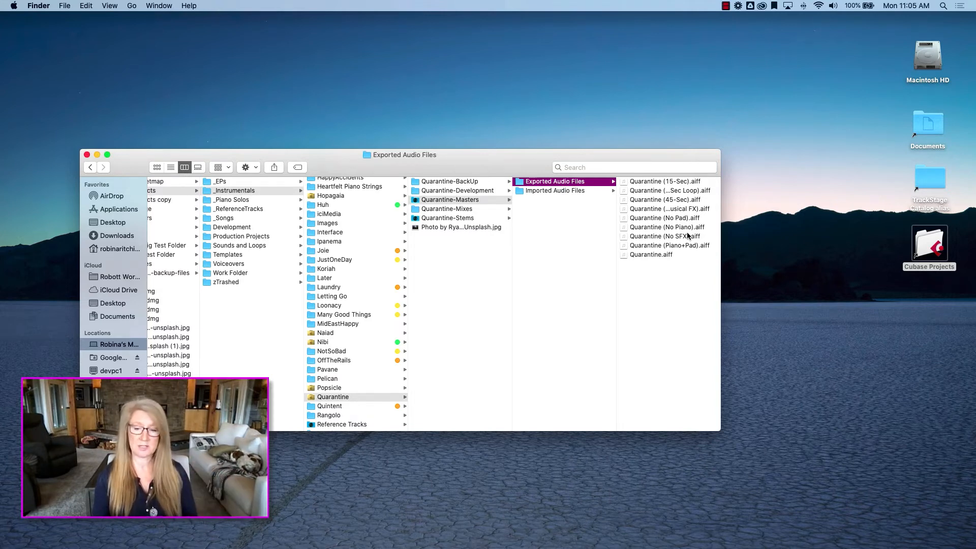
pyautogui.click(927, 176)
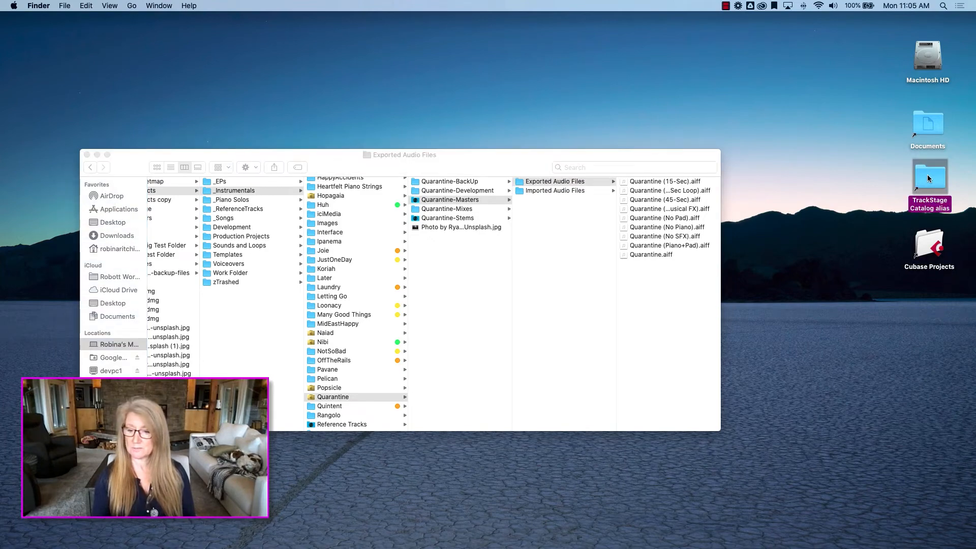
pyautogui.doubleClick(928, 178)
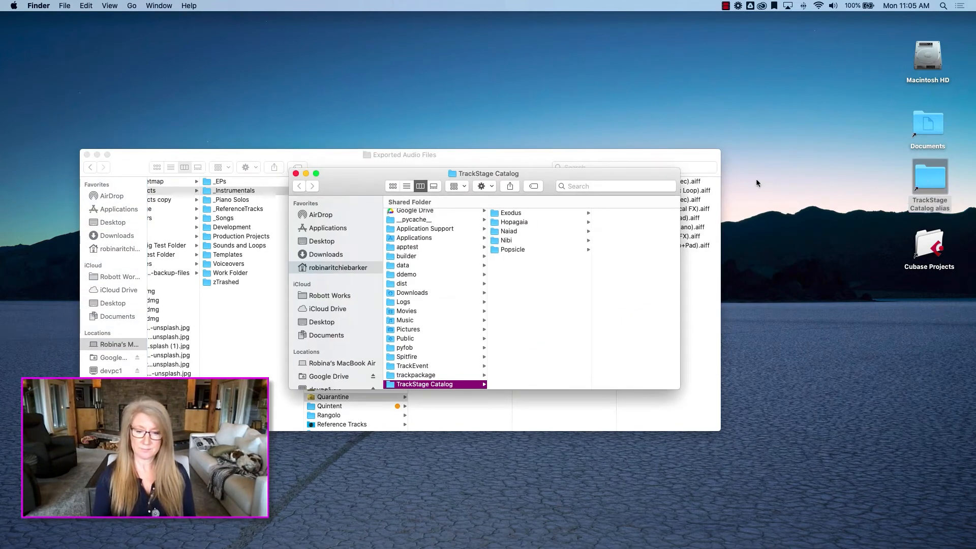
# - Switch the catalog to icon view and add a new folder named Quarantine
pyautogui.click(393, 187)
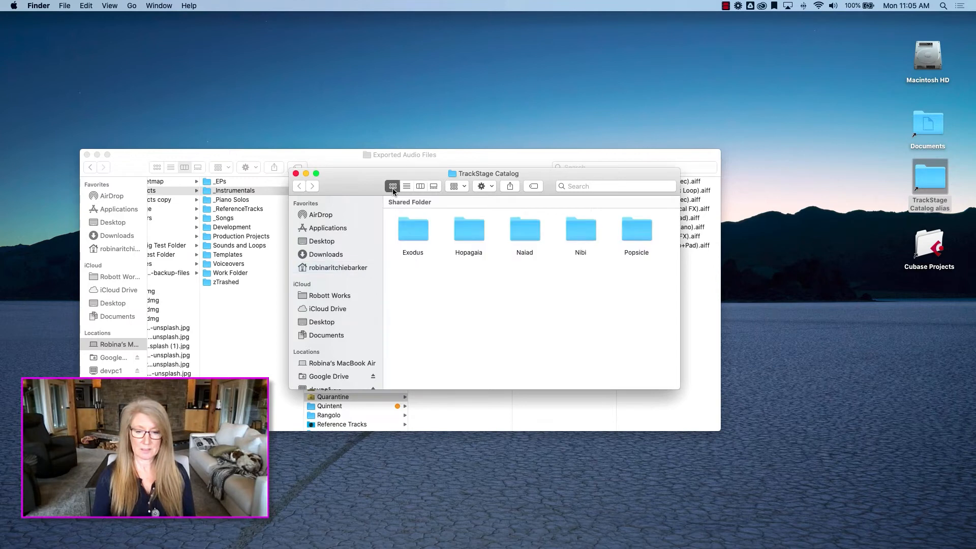
pyautogui.rightClick(551, 300)
pyautogui.click(590, 305)
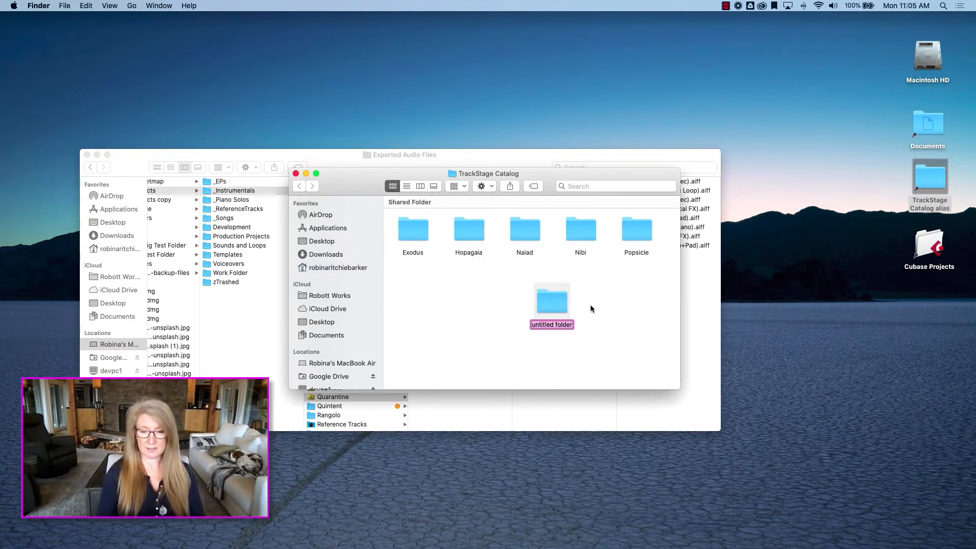
pyautogui.write('Quarantine')
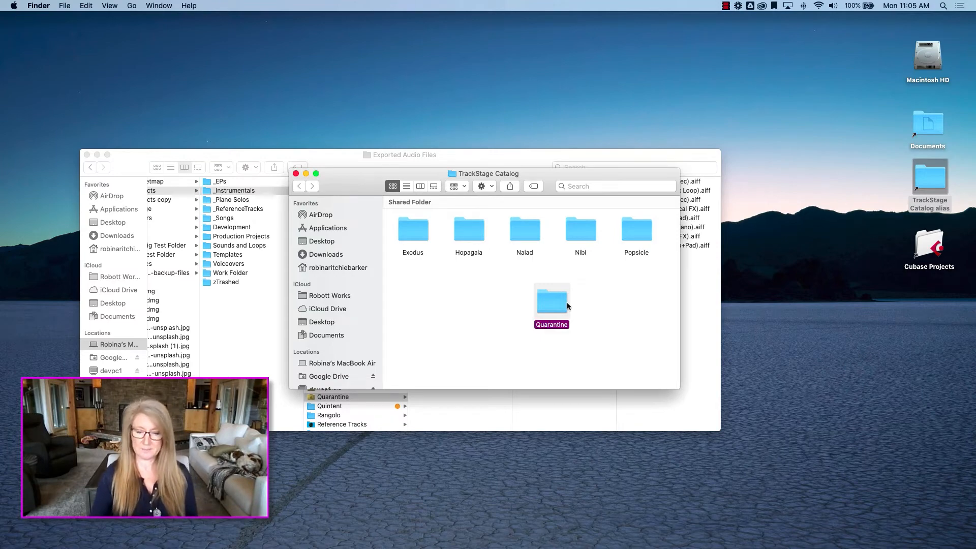
pyautogui.moveTo(443, 302); pyautogui.dragTo(440, 299)
pyautogui.moveTo(350, 175); pyautogui.dragTo(618, 309)
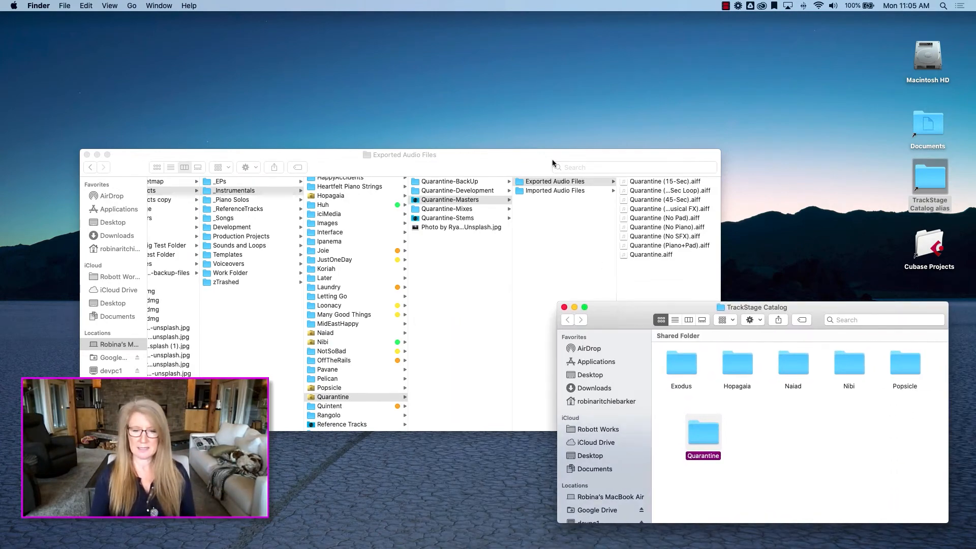
# - Copy the 9 exported Quarantine master files into the catalog's Quarantine folder
pyautogui.moveTo(548, 154); pyautogui.dragTo(354, 150)
pyautogui.moveTo(438, 270); pyautogui.dragTo(485, 174)
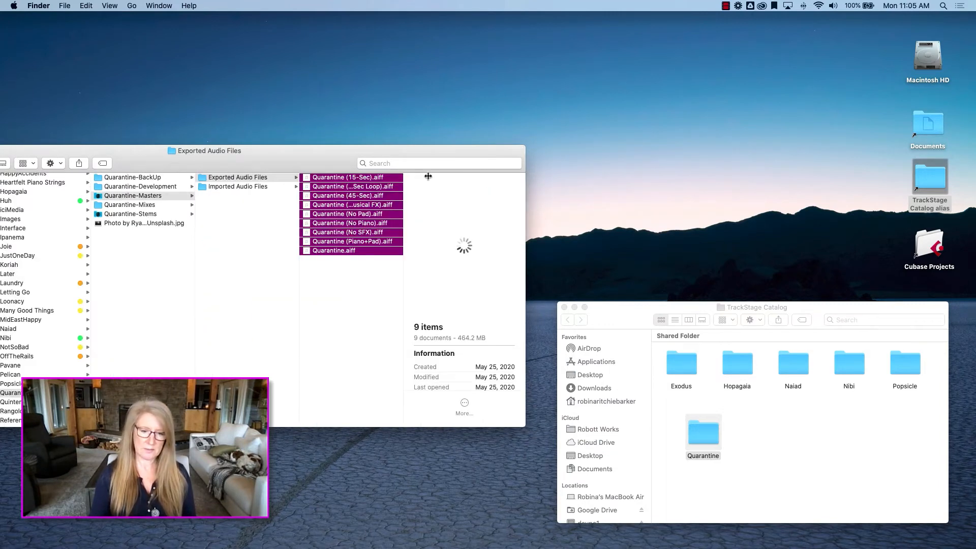
pyautogui.moveTo(305, 180); pyautogui.dragTo(701, 435)
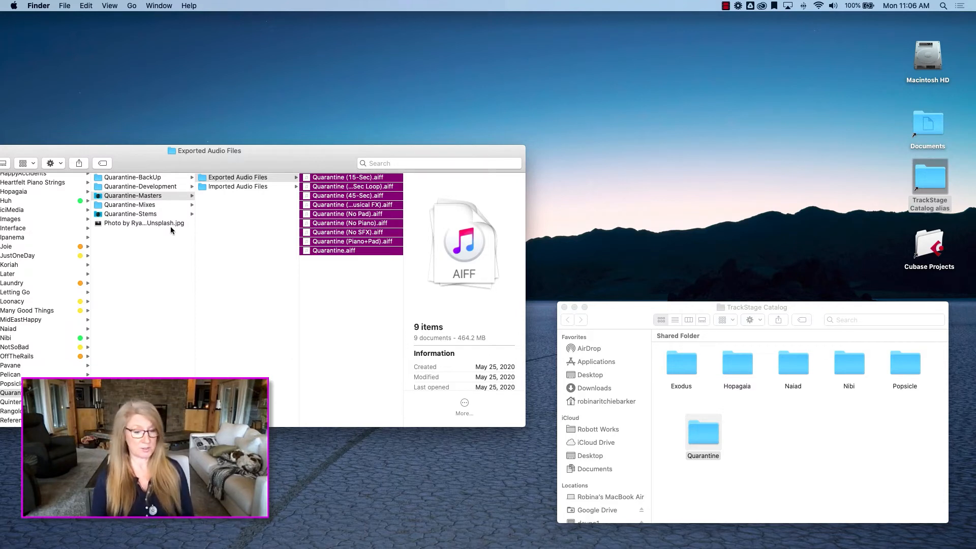
# - Copy all the exported Quarantine-Stems files into the same Quarantine folder
pyautogui.click(131, 214)
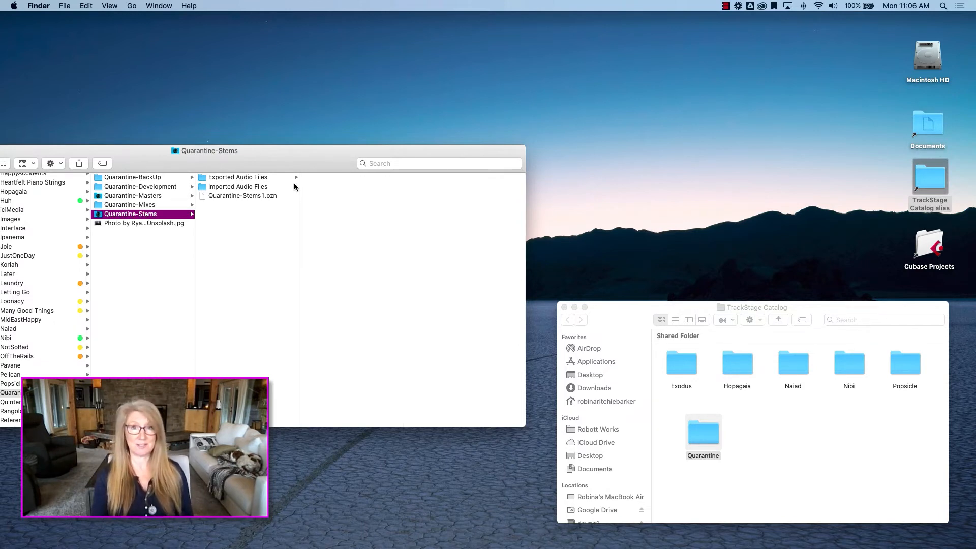
pyautogui.click(238, 177)
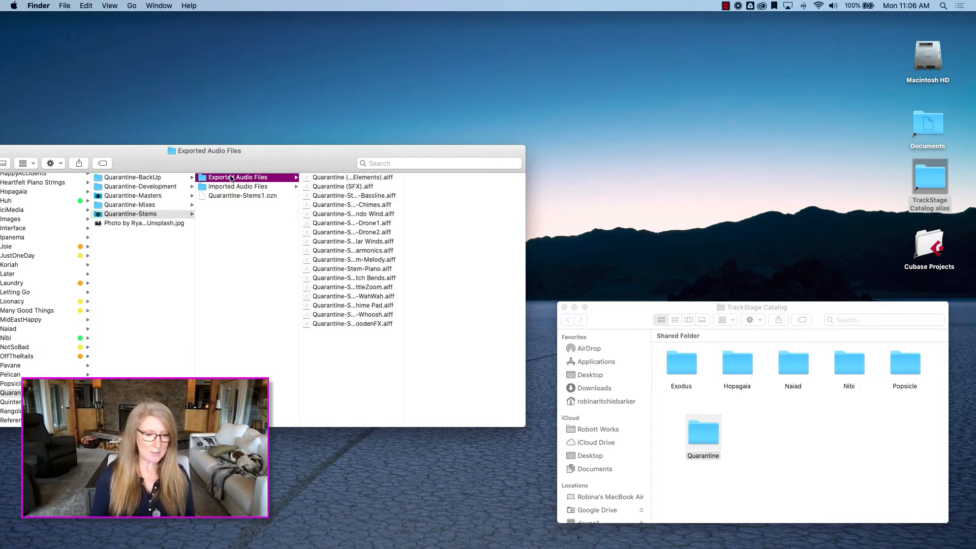
pyautogui.moveTo(137, 154); pyautogui.dragTo(252, 67)
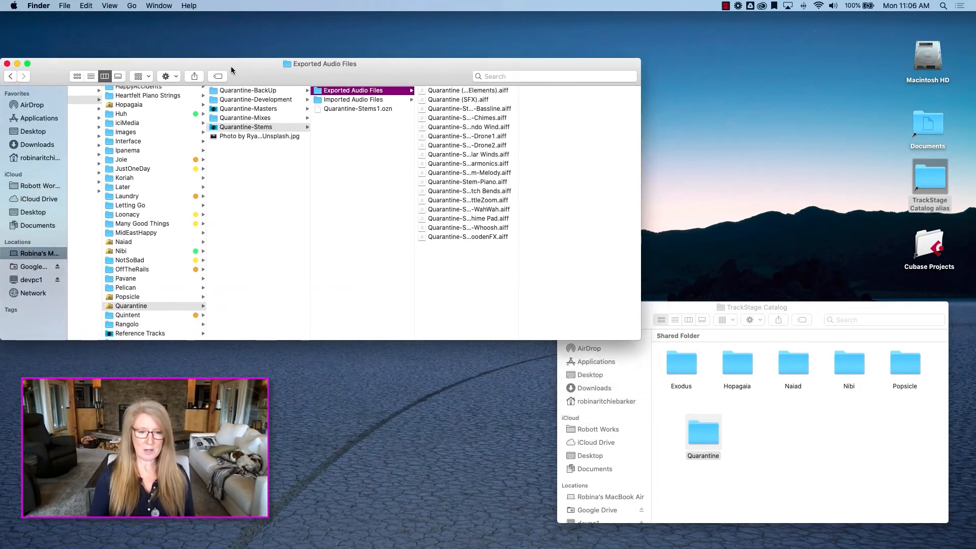
pyautogui.moveTo(443, 264); pyautogui.dragTo(500, 92)
pyautogui.moveTo(433, 102); pyautogui.dragTo(703, 435)
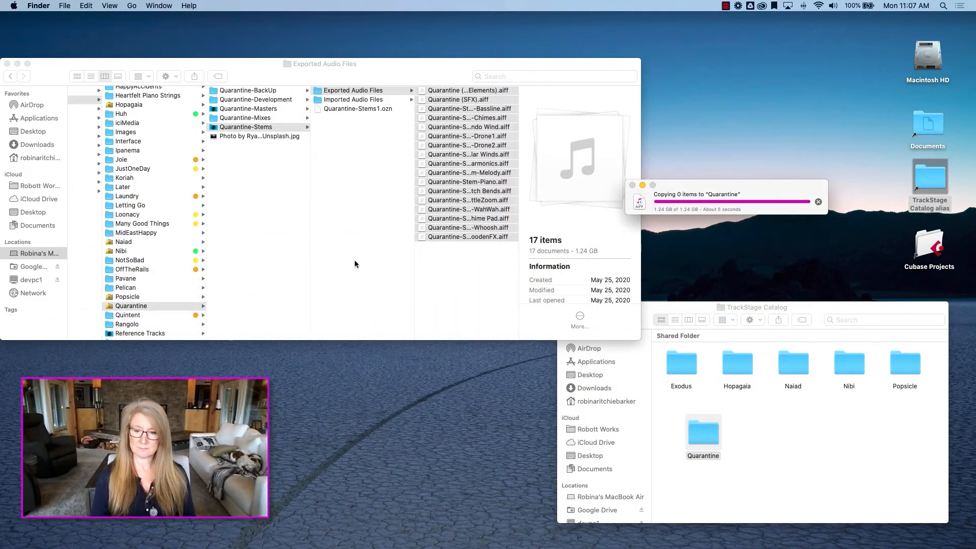
# - Close the Exported Audio Files window and leave Finder
pyautogui.click(355, 260)
pyautogui.click(7, 63)
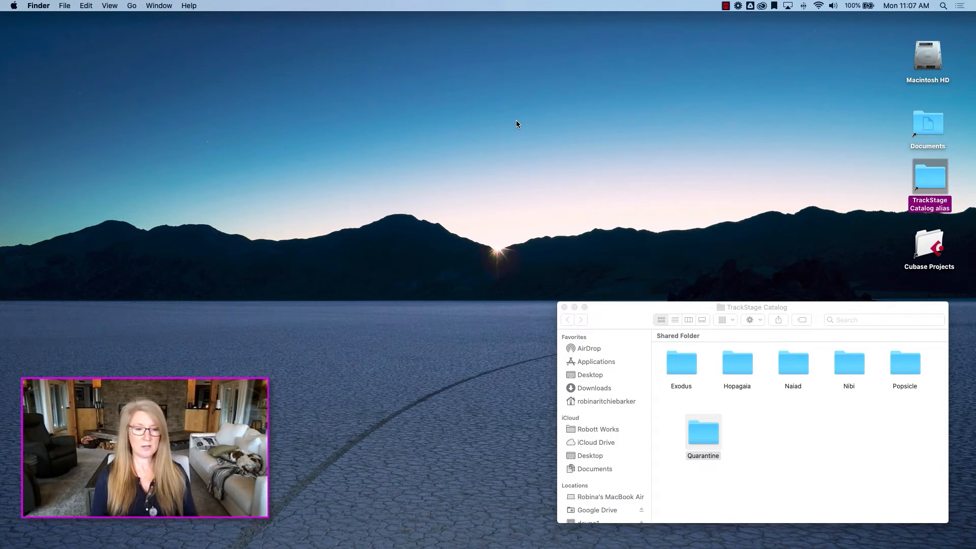
pyautogui.press('super+Tab')
pyautogui.press('super+Tab')
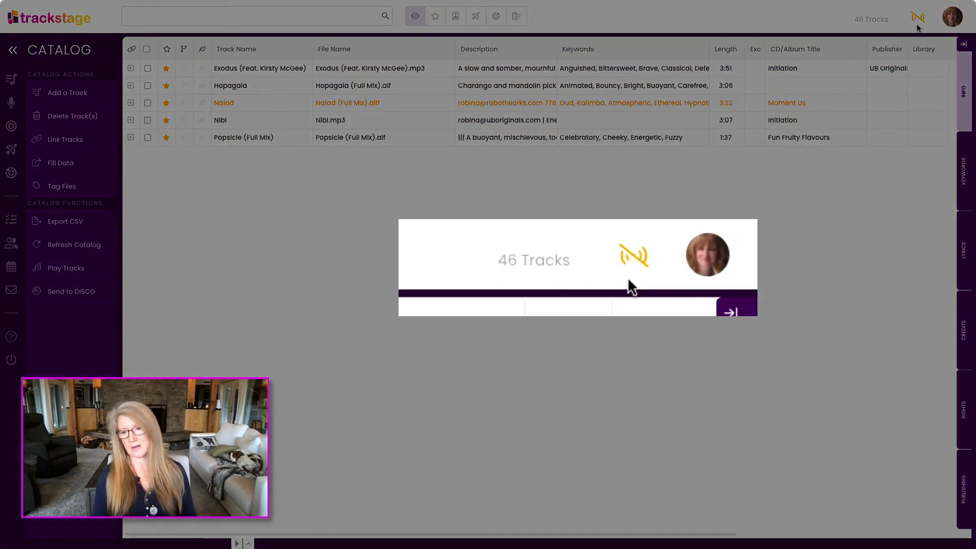
# - Launch TrackSync from the Dock to import the new Quarantine versions and stems, reaching 72 tracks
pyautogui.moveTo(919, 26)
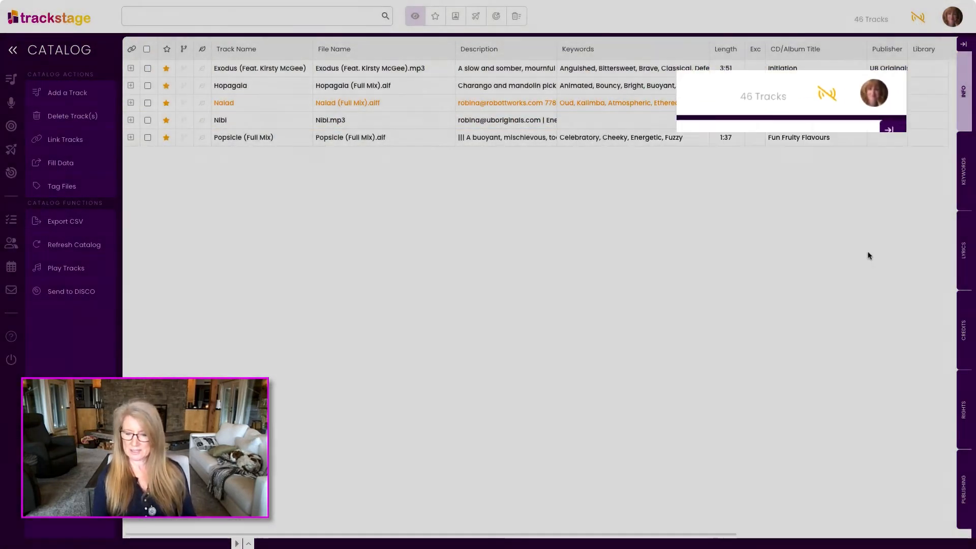
pyautogui.moveTo(805, 546)
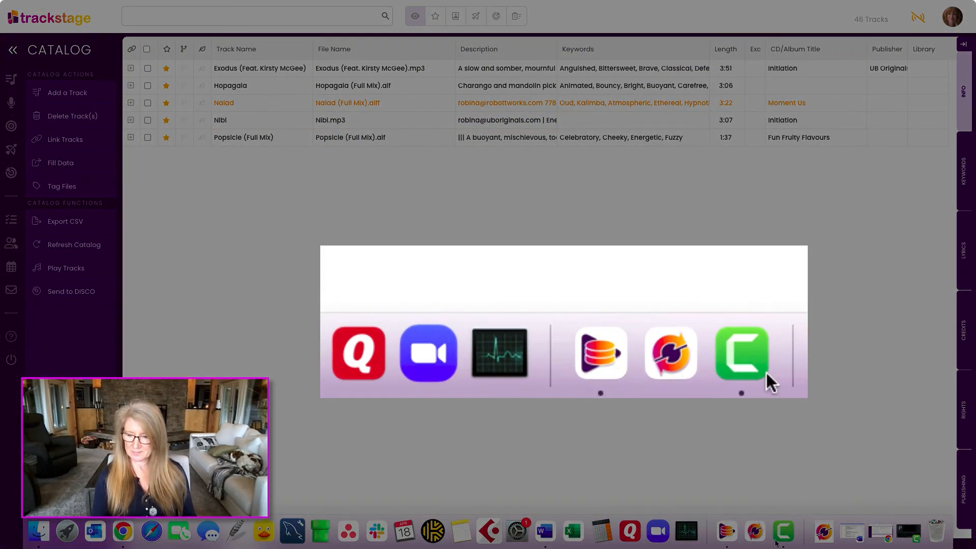
pyautogui.click(753, 533)
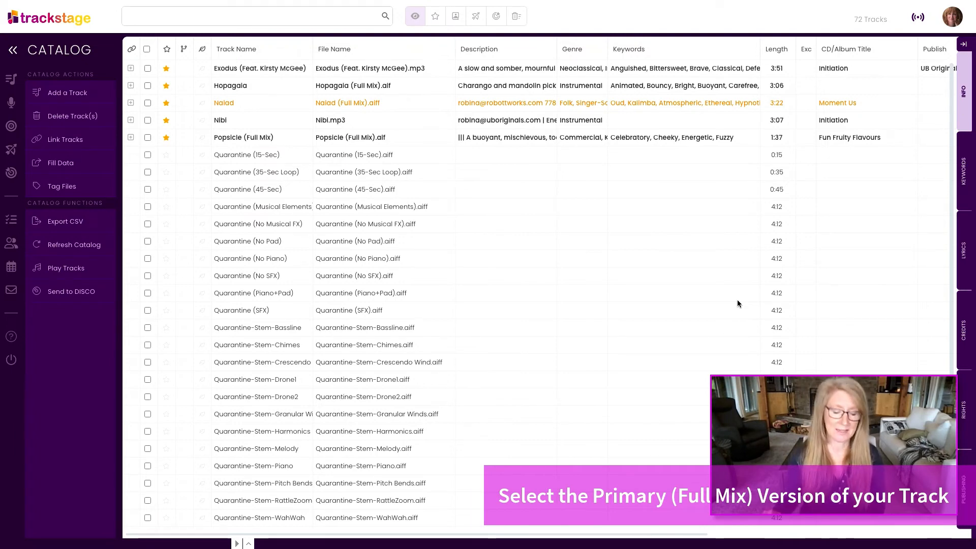
# - Star the Quarantine full mix as primary, check all its alternate and stem rows, and start linking
pyautogui.scroll(-2, 737, 300)
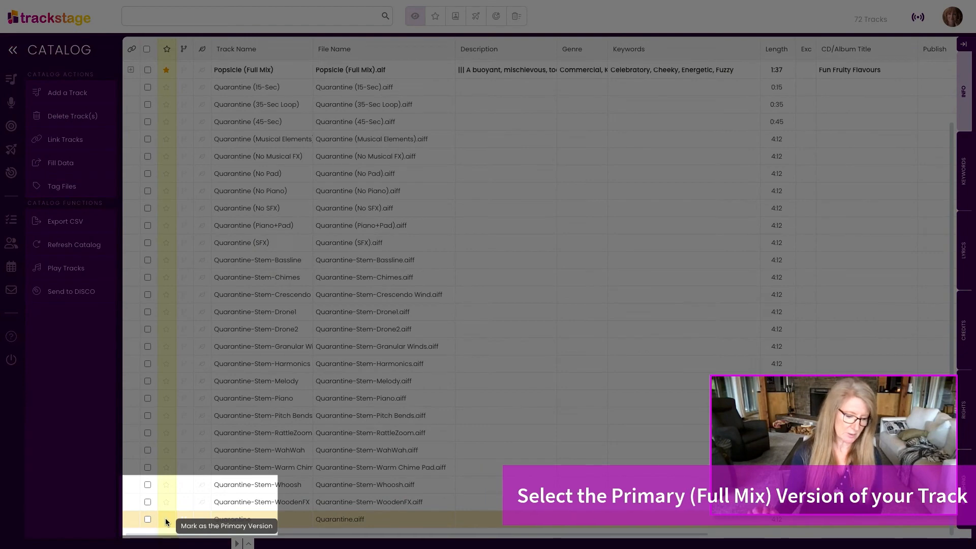
pyautogui.click(166, 519)
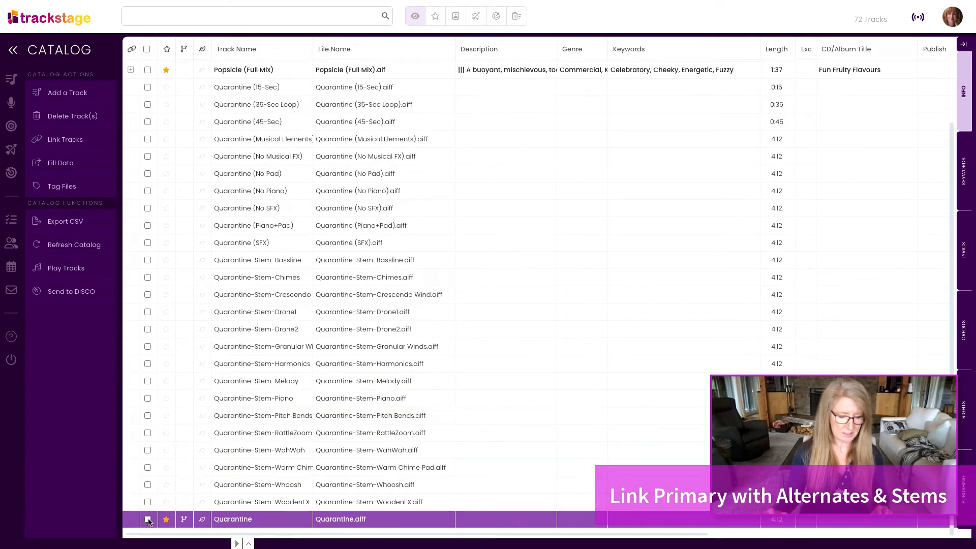
pyautogui.keyDown('shift'); pyautogui.click(147, 88); pyautogui.keyUp('shift')
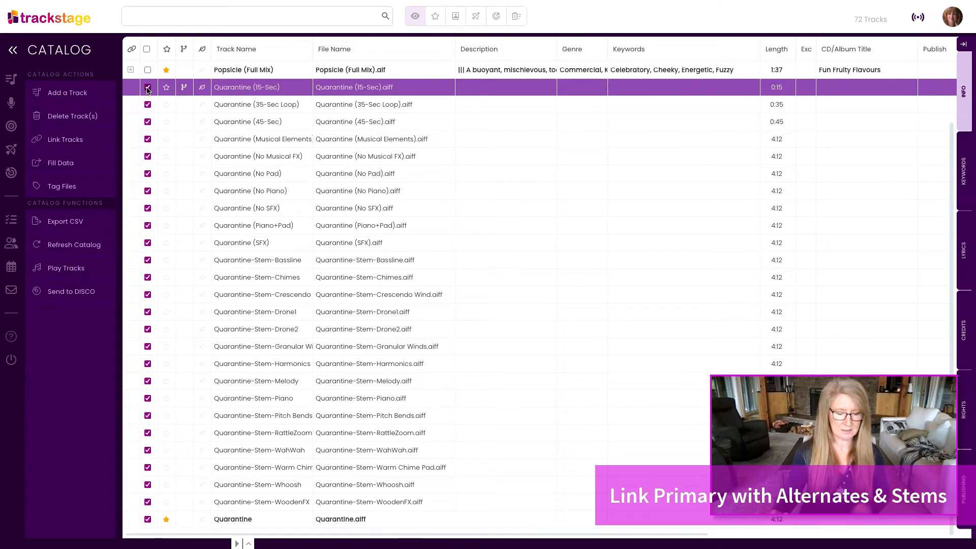
pyautogui.click(80, 145)
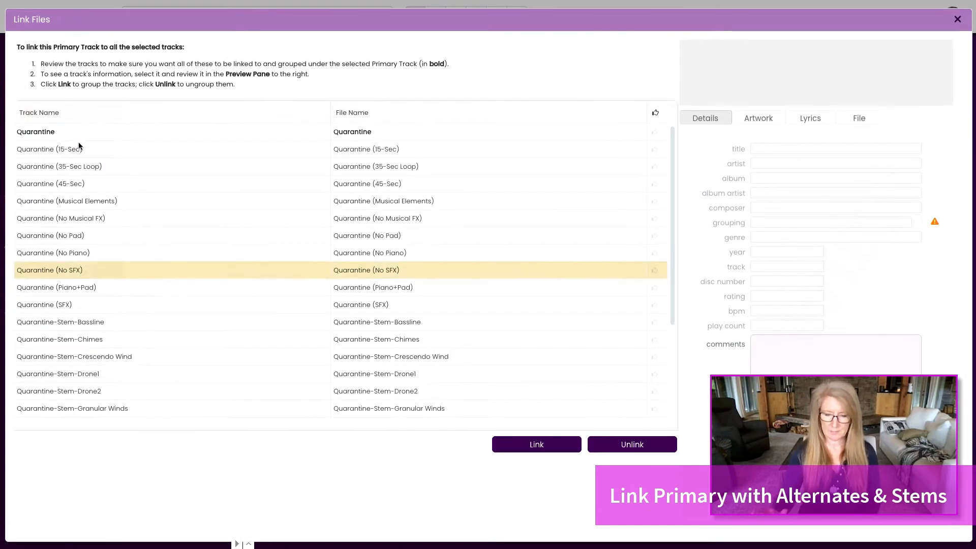
# - Link the checked tracks to the primary Quarantine track and expand the group to verify its children
pyautogui.click(538, 445)
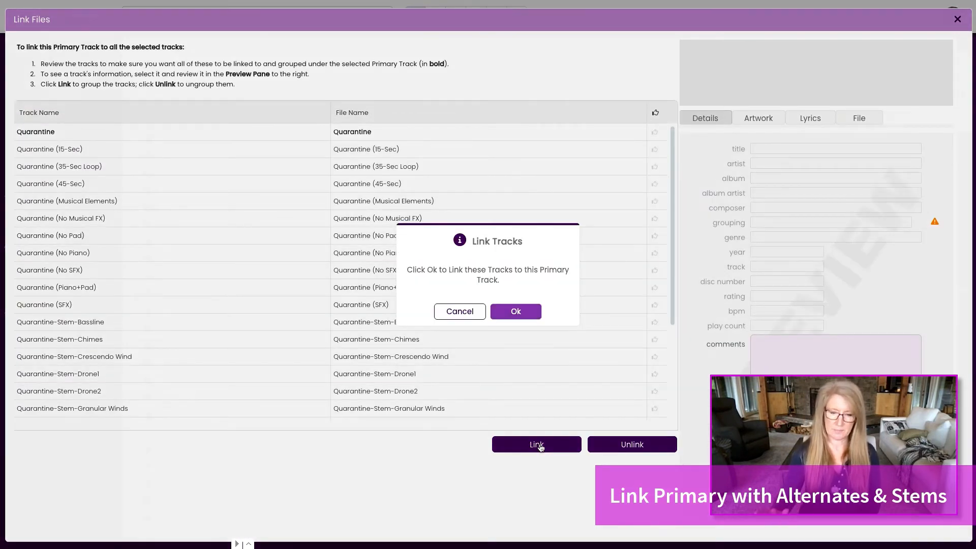
pyautogui.click(526, 312)
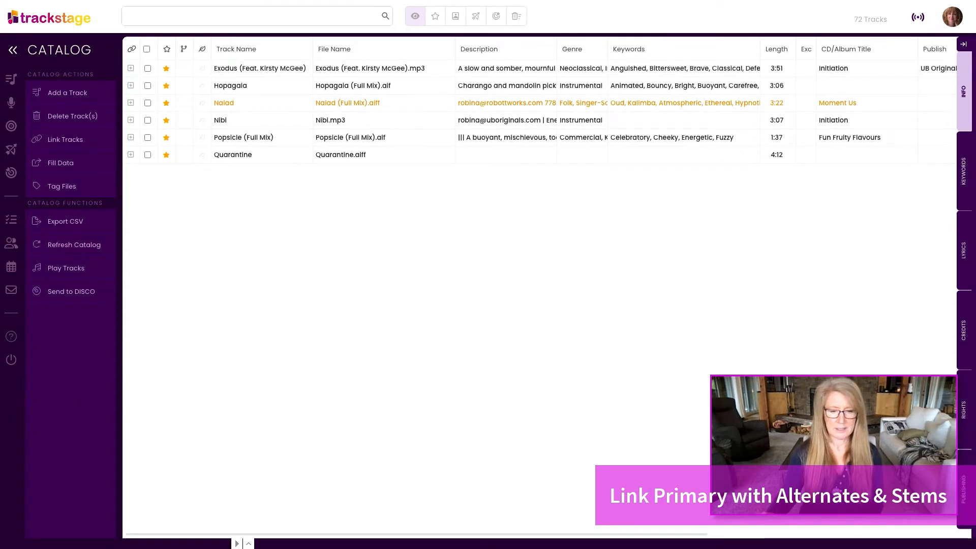
pyautogui.click(131, 155)
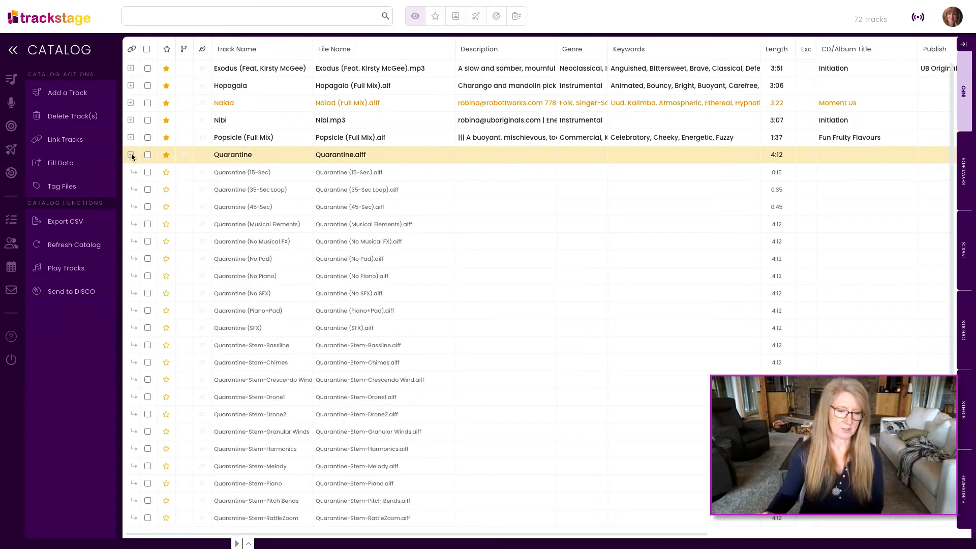
pyautogui.click(131, 155)
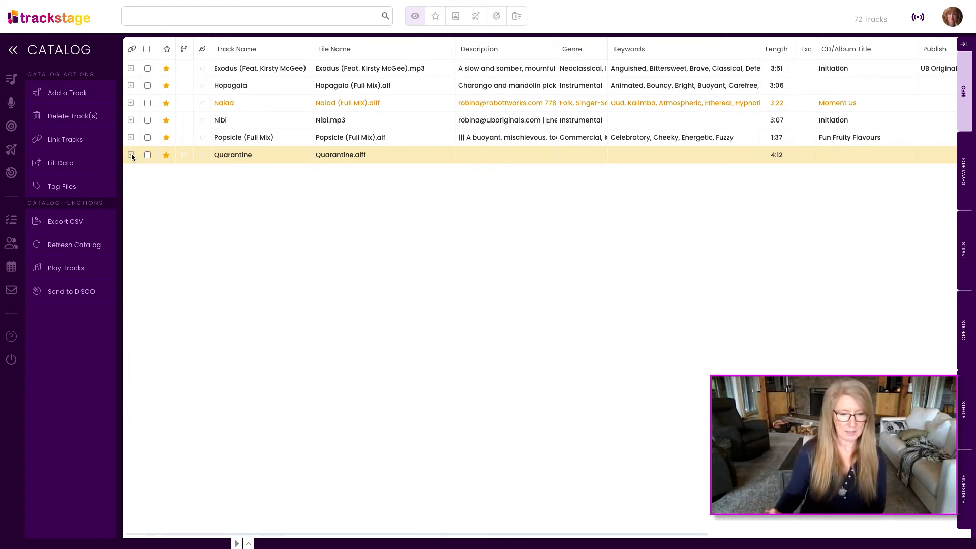
pyautogui.click(130, 154)
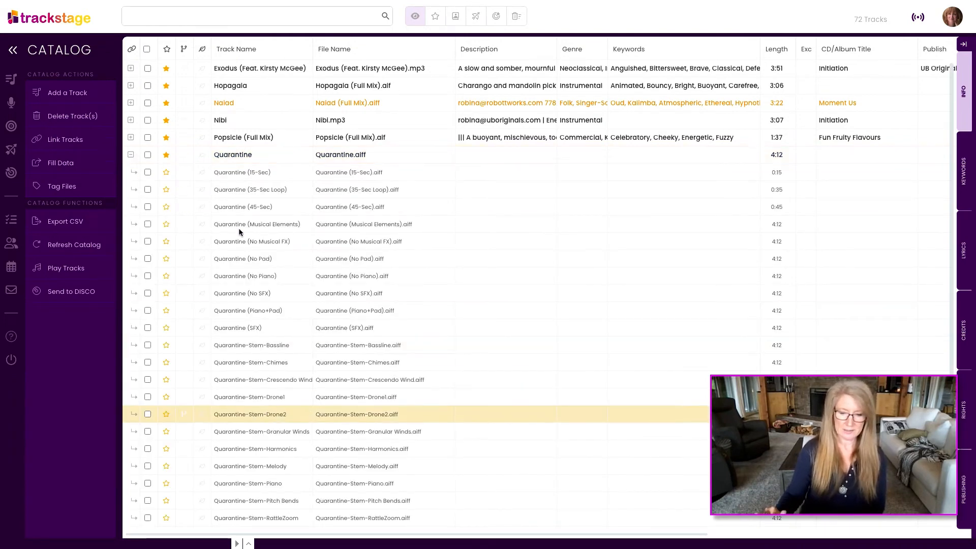
pyautogui.scroll(-1, 468, 388)
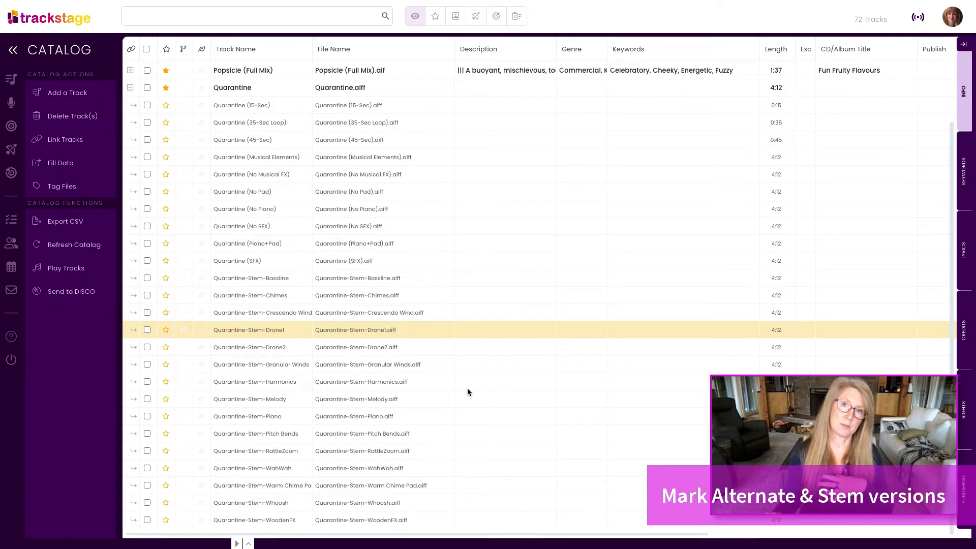
pyautogui.scroll(2, 468, 388)
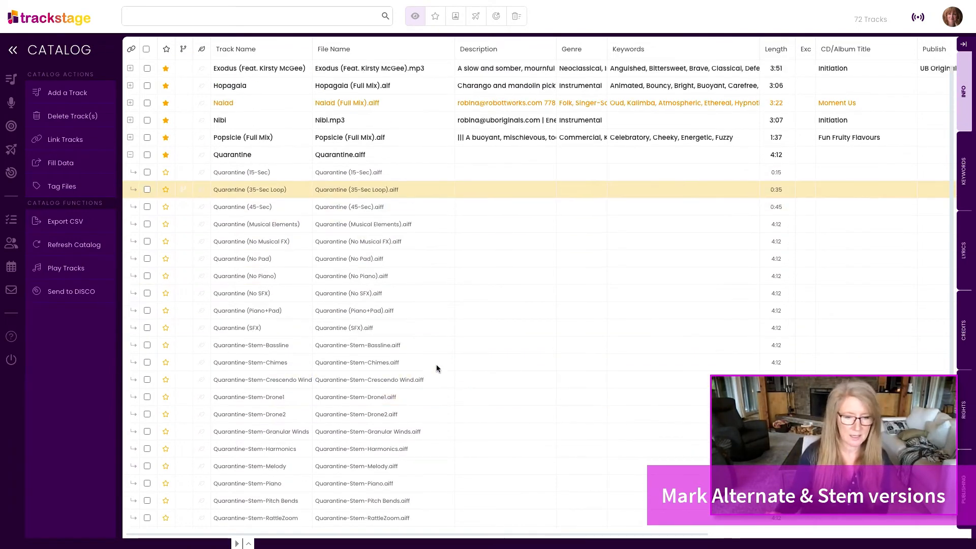
# - Flag Quarantine 15-Sec, 35-Sec Loop, 45-Sec, Musical Elements, No Musical FX, No Pad, No Piano, No SFX, Piano+Pad and SFX as alternates
pyautogui.click(182, 172)
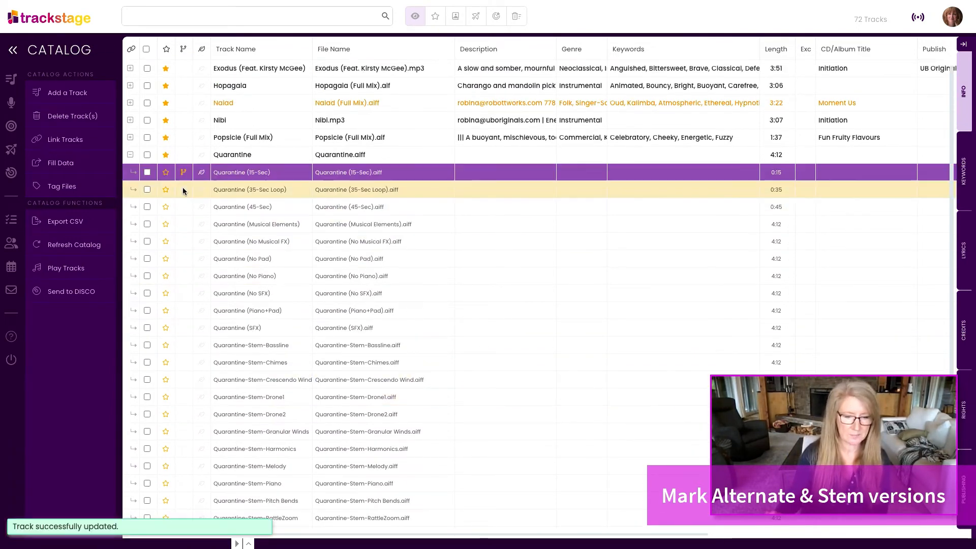
pyautogui.click(183, 189)
pyautogui.click(183, 206)
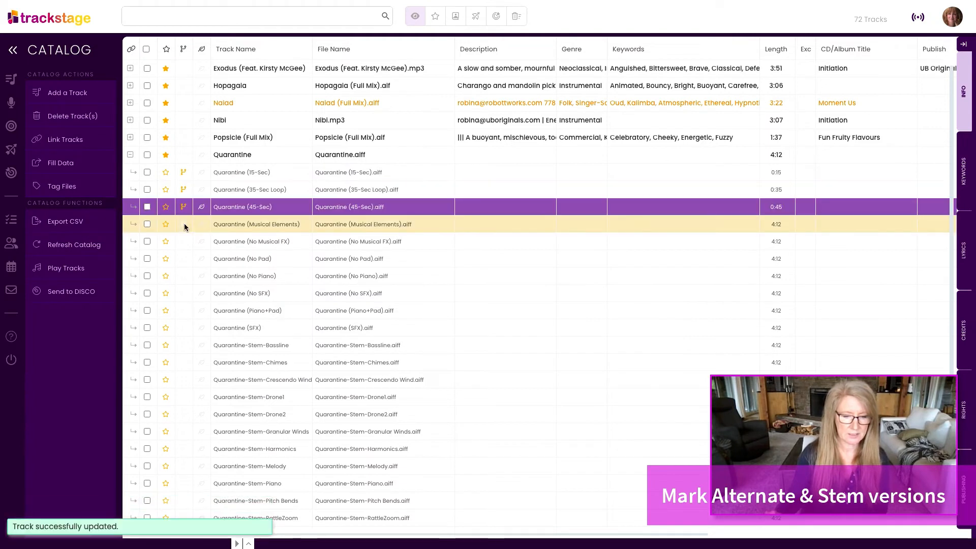
pyautogui.click(184, 223)
pyautogui.click(184, 238)
pyautogui.click(183, 258)
pyautogui.click(184, 275)
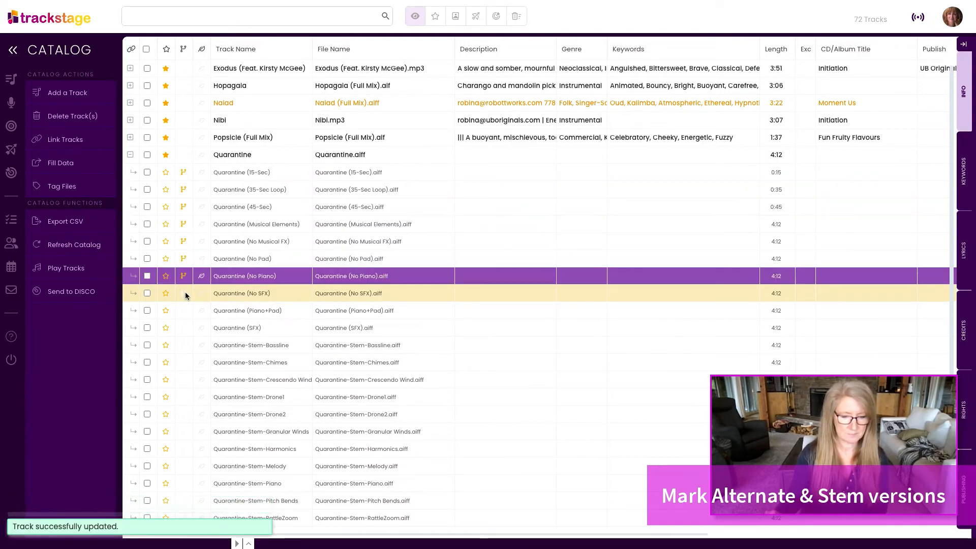
pyautogui.click(185, 293)
pyautogui.click(184, 310)
pyautogui.click(187, 328)
# - Flag every Quarantine-Stem track, from Bassline through WoodenFX, as a stem
pyautogui.click(200, 346)
pyautogui.click(201, 362)
pyautogui.click(202, 380)
pyautogui.click(203, 396)
pyautogui.click(203, 414)
pyautogui.click(201, 431)
pyautogui.click(201, 448)
pyautogui.click(201, 466)
pyautogui.click(201, 483)
pyautogui.scroll(-1, 200, 498)
pyautogui.click(201, 433)
pyautogui.click(201, 450)
pyautogui.click(201, 467)
pyautogui.click(202, 485)
pyautogui.click(202, 502)
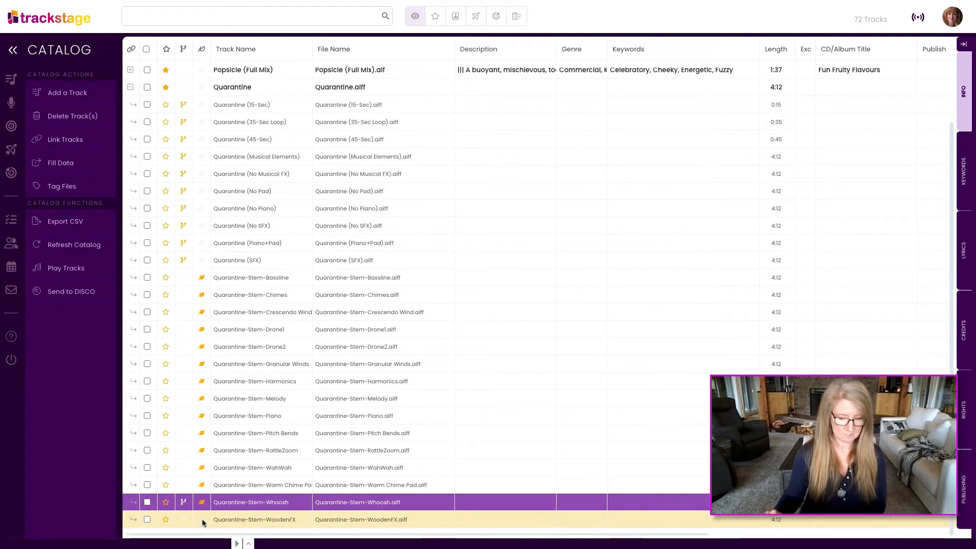
pyautogui.click(202, 518)
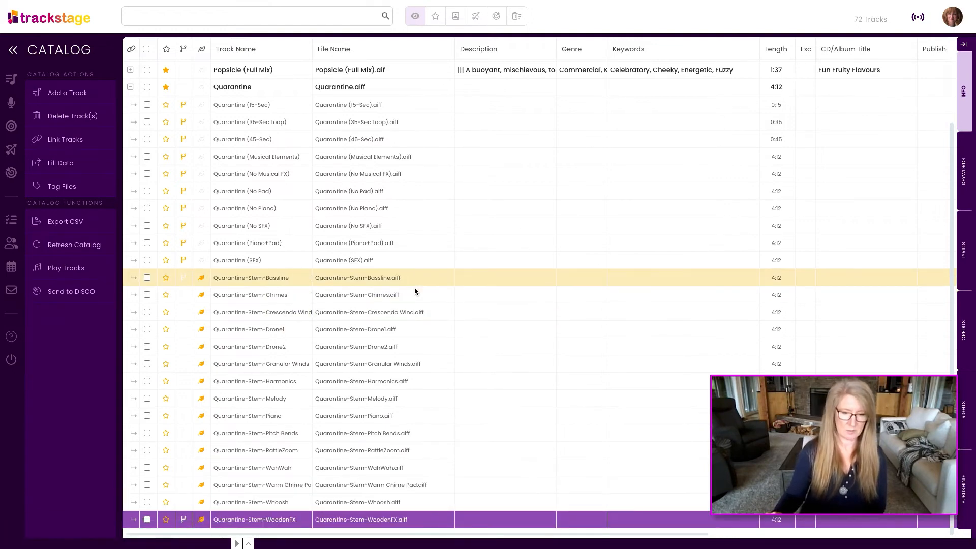
pyautogui.scroll(1, 413, 287)
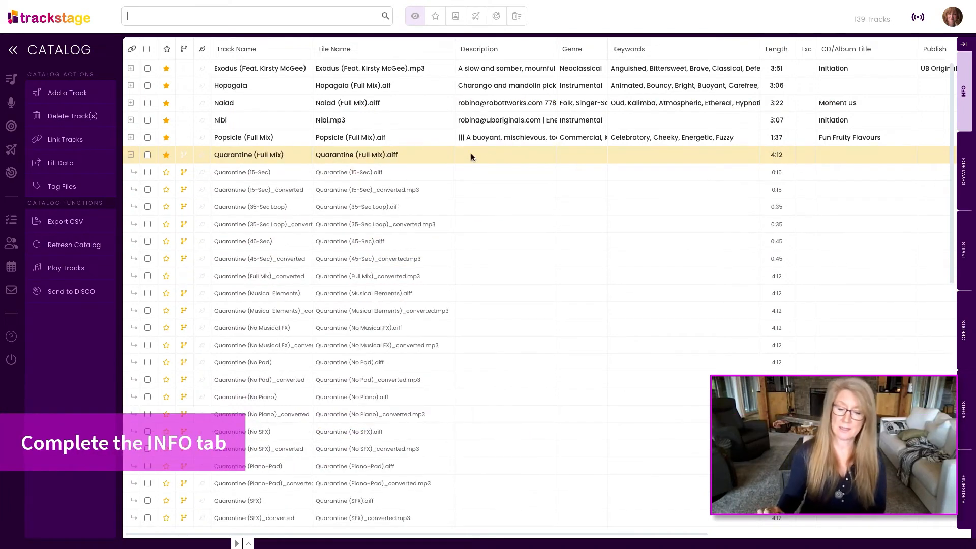
# - Fill in Quarantine (Full Mix) info: album Initiation, composer and artist names, and a pasted description
pyautogui.click(470, 155)
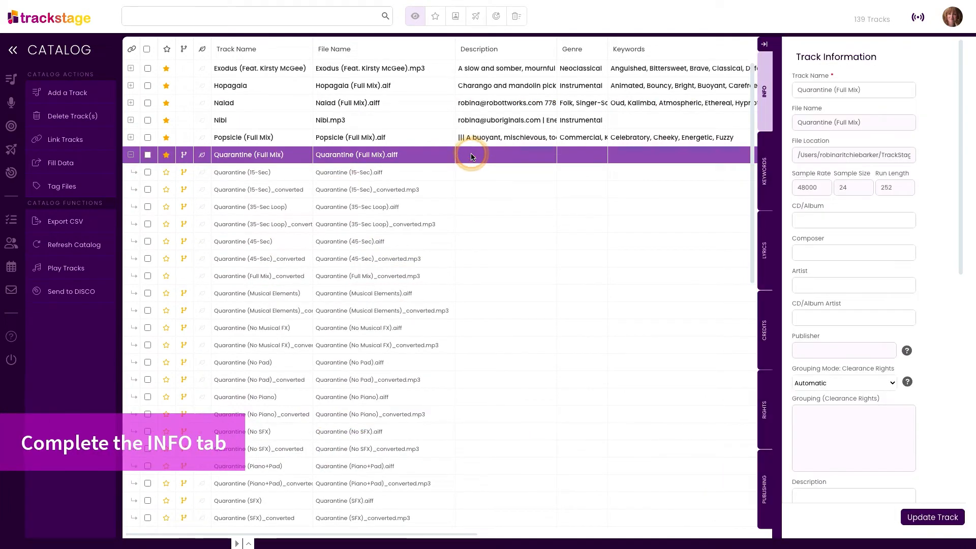
pyautogui.click(852, 221)
pyautogui.write('Initiation')
pyautogui.press('Tab')
pyautogui.press('Tab')
pyautogui.press('Tab')
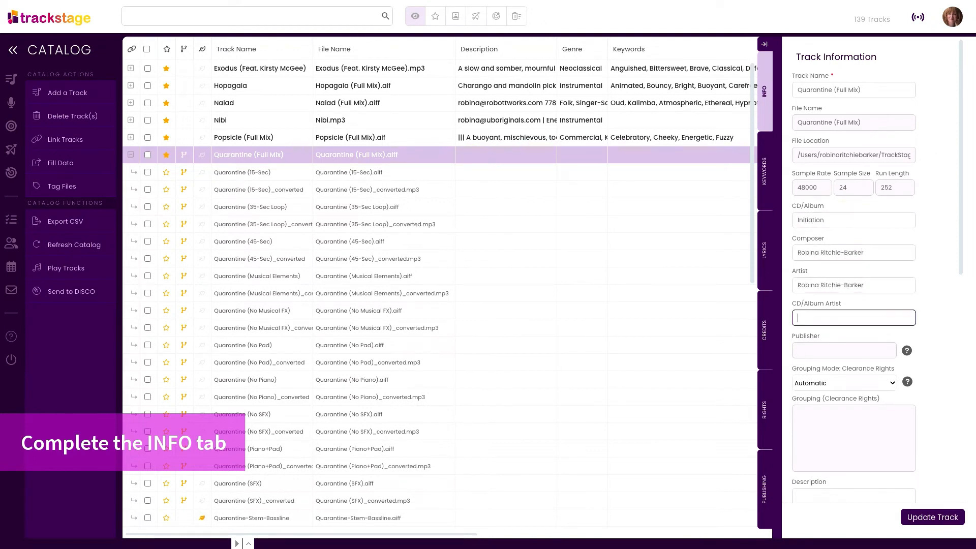
pyautogui.scroll(-3, 856, 401)
pyautogui.click(855, 386)
pyautogui.press('super+v')
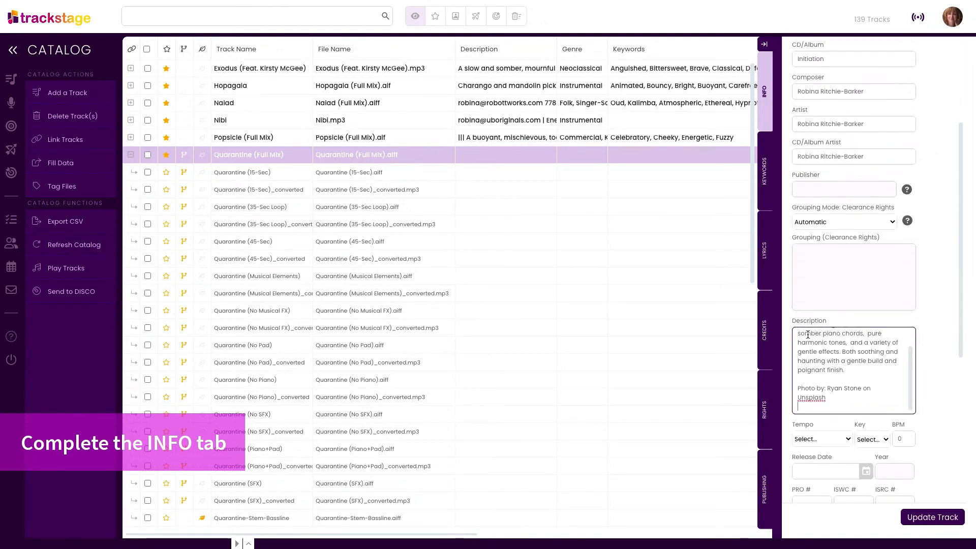
pyautogui.scroll(-3, 853, 355)
# - Set tempo to Moderately Slow, key to F min, and release date to 11/12/2020
pyautogui.click(836, 290)
pyautogui.click(839, 316)
pyautogui.click(872, 290)
pyautogui.click(866, 498)
pyautogui.click(899, 289)
pyautogui.click(866, 323)
pyautogui.click(842, 373)
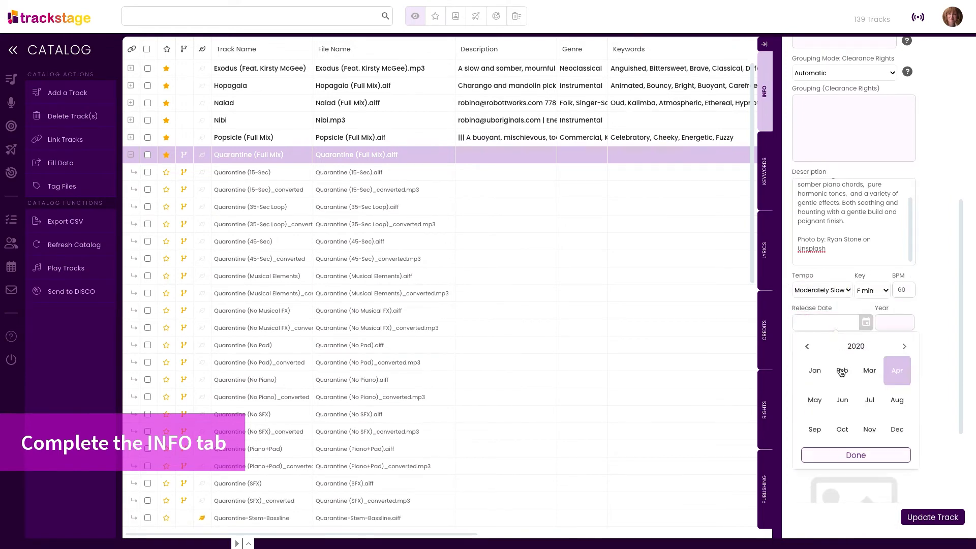
pyautogui.click(871, 429)
pyautogui.click(871, 387)
# - Paste the PRO number, ISWC and ISRC codes, and set copyright status to Unregistered
pyautogui.click(811, 354)
pyautogui.press('super+v')
pyautogui.click(853, 354)
pyautogui.press('super+v')
pyautogui.click(894, 354)
pyautogui.press('super+v')
pyautogui.click(854, 387)
pyautogui.click(842, 404)
pyautogui.scroll(-1, 805, 367)
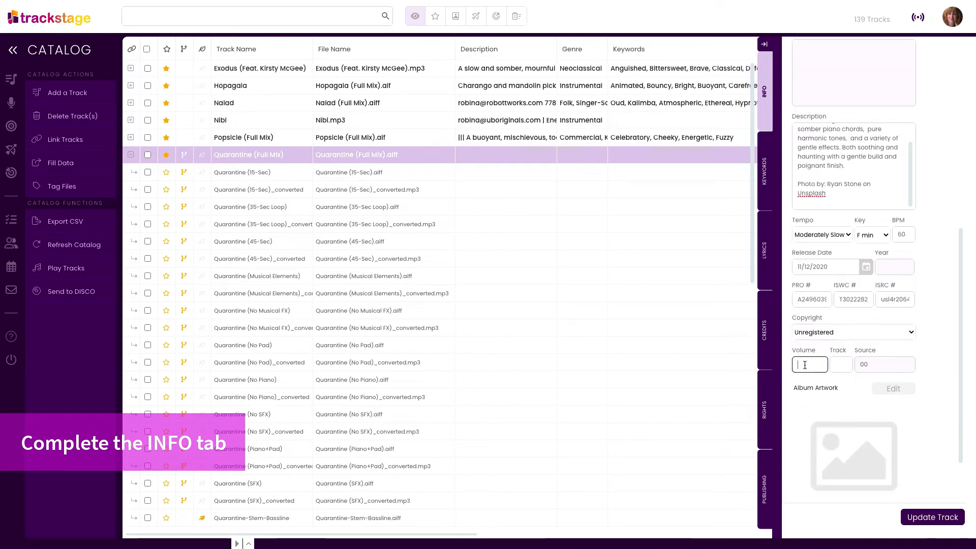
pyautogui.scroll(-1, 888, 409)
# - Upload the rainbow-over-rooftops Unsplash photo as album artwork and save the track
pyautogui.click(814, 465)
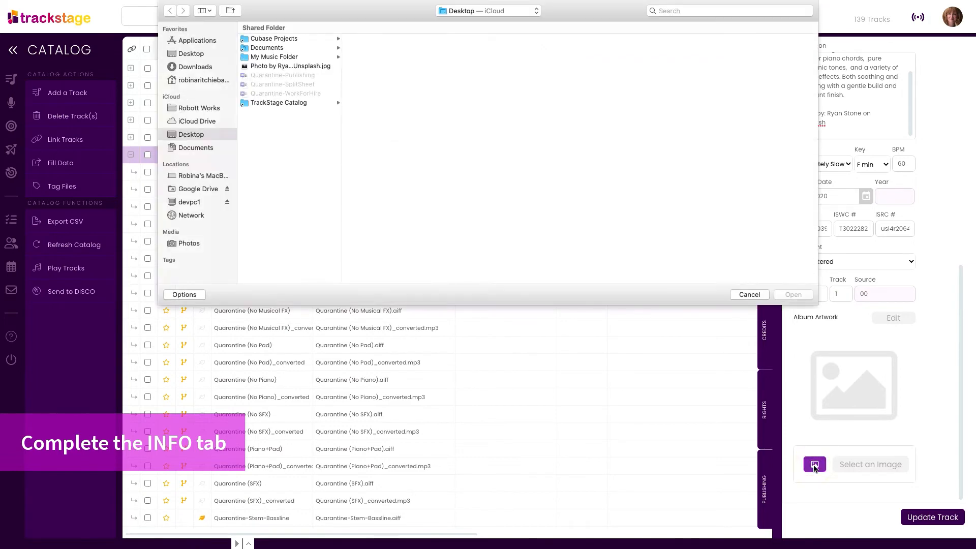
pyautogui.click(299, 66)
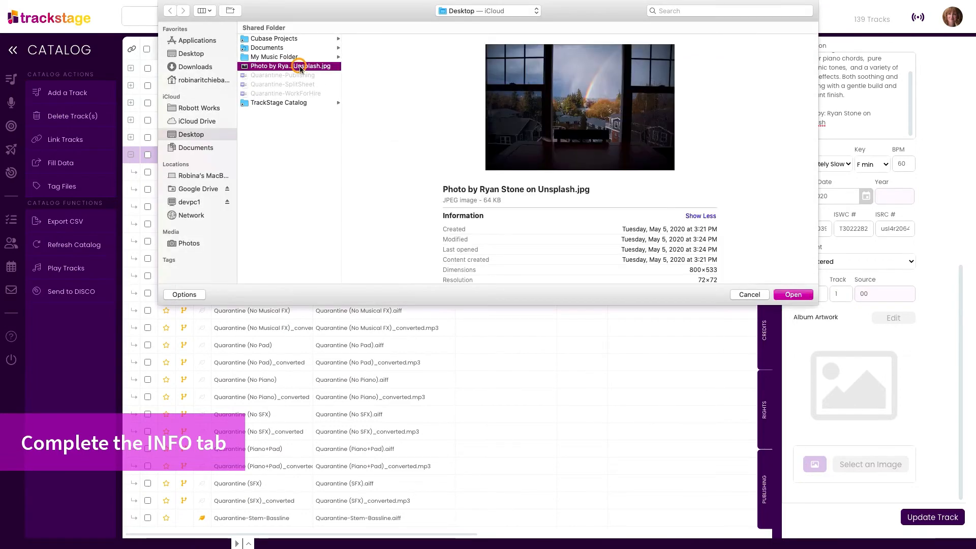
pyautogui.click(787, 296)
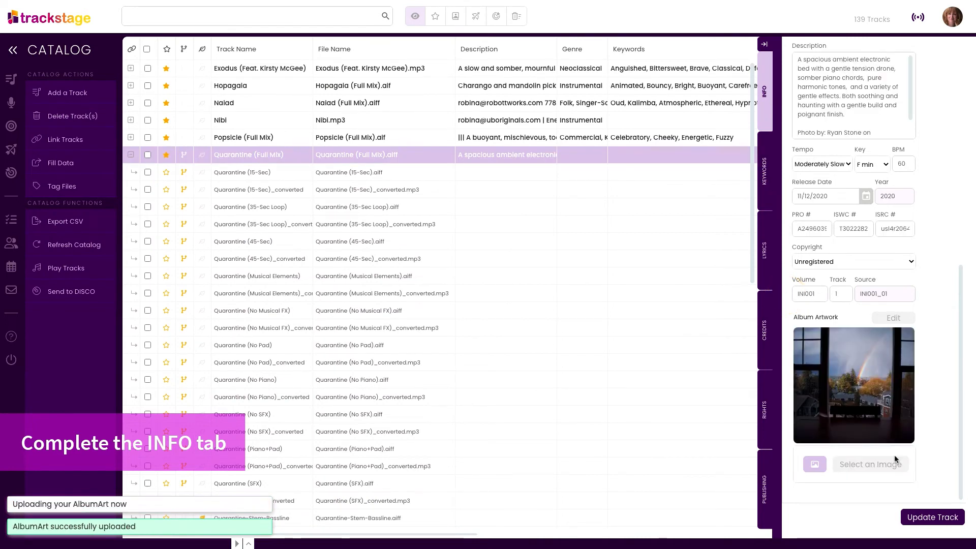
pyautogui.click(924, 522)
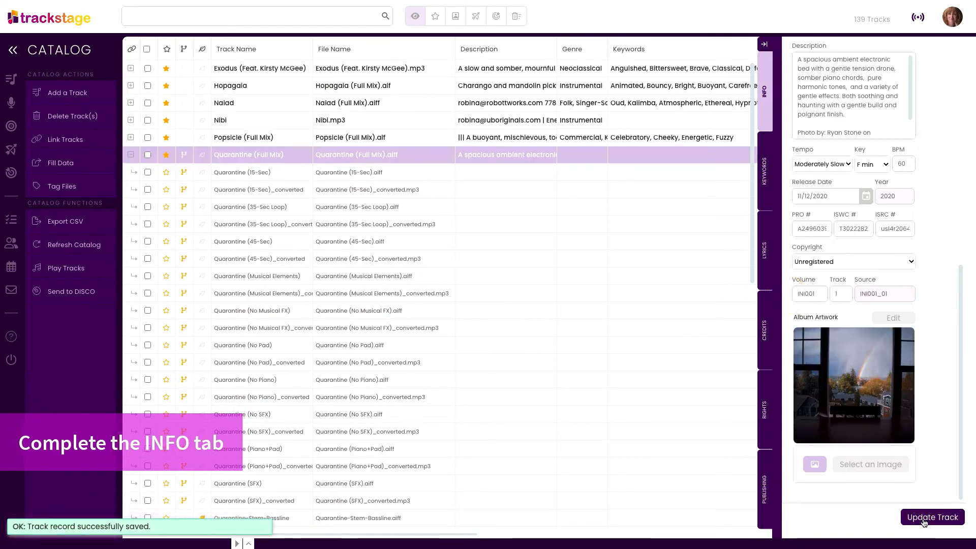
pyautogui.click(767, 183)
# - Tag the track with genres Instrumental and Cinematic and apply them
pyautogui.click(625, 138)
pyautogui.write('instrumental')
pyautogui.press('Return')
pyautogui.write('cinematic')
pyautogui.click(547, 158)
pyautogui.click(597, 176)
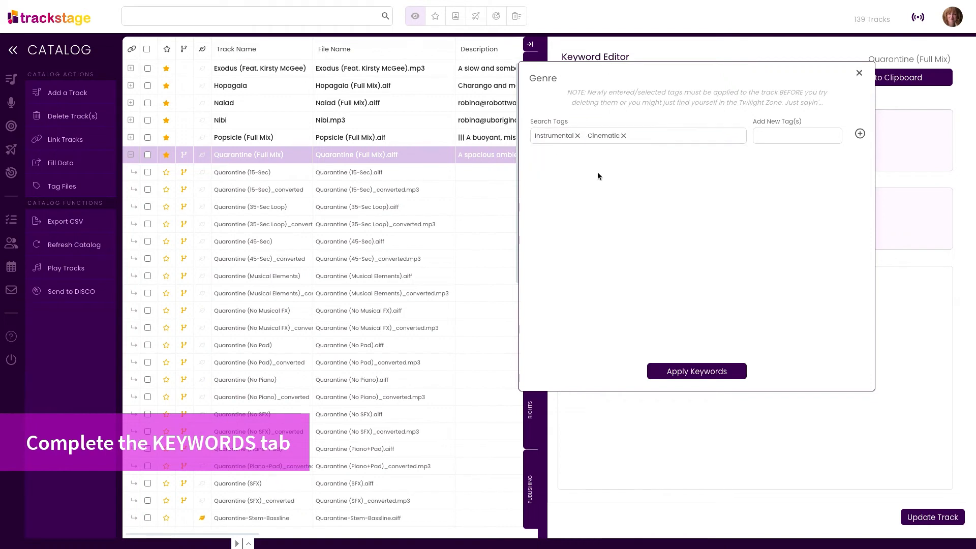
pyautogui.click(671, 372)
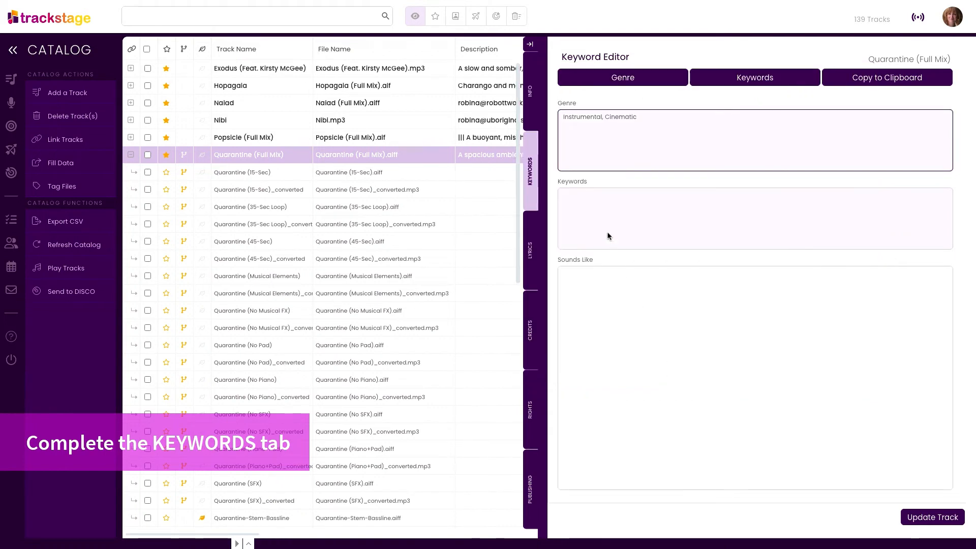
# - Add keywords Dramatic-Soundtrack, Cinematic, Requiem and Soundscape
pyautogui.click(593, 200)
pyautogui.write('dramat')
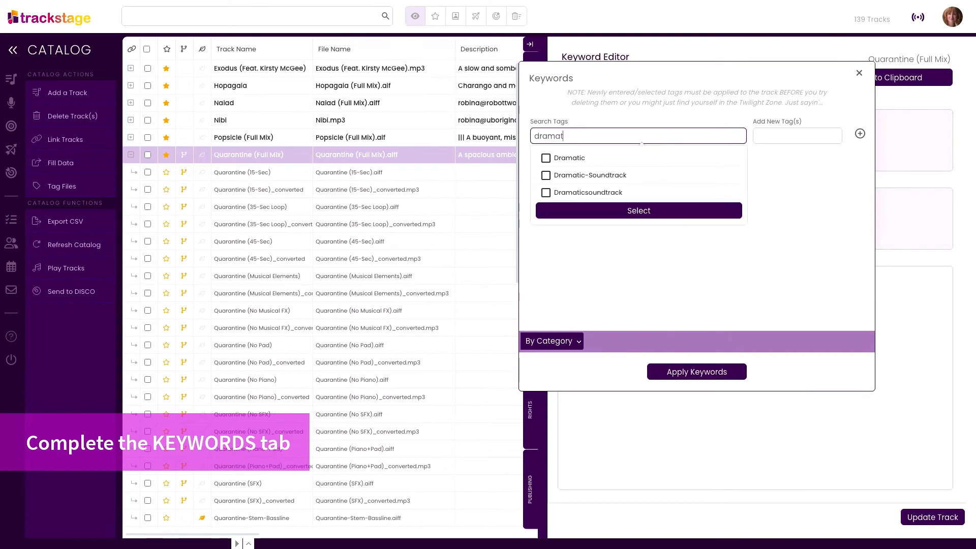
pyautogui.click(546, 175)
pyautogui.write('cinem')
pyautogui.click(546, 158)
pyautogui.write('requ')
pyautogui.click(546, 158)
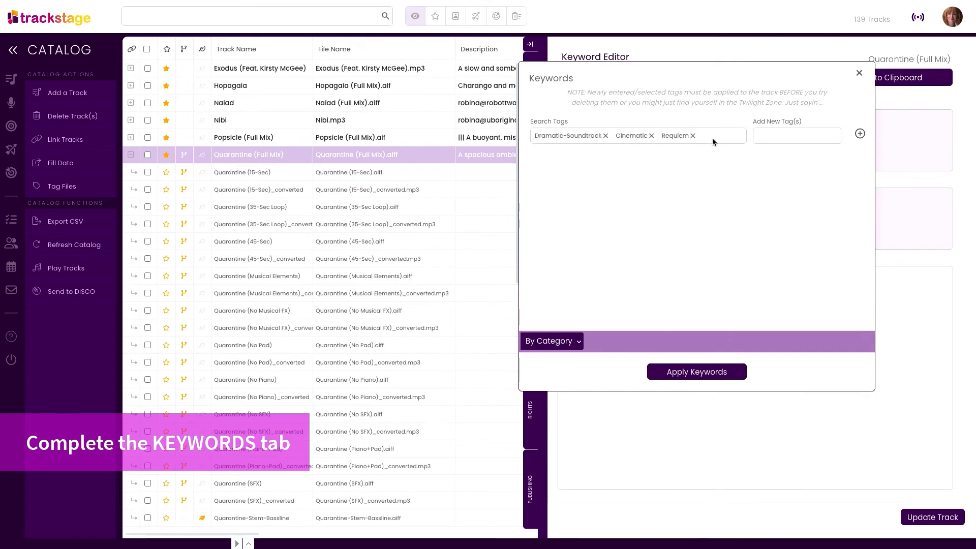
pyautogui.write('sound')
pyautogui.click(549, 197)
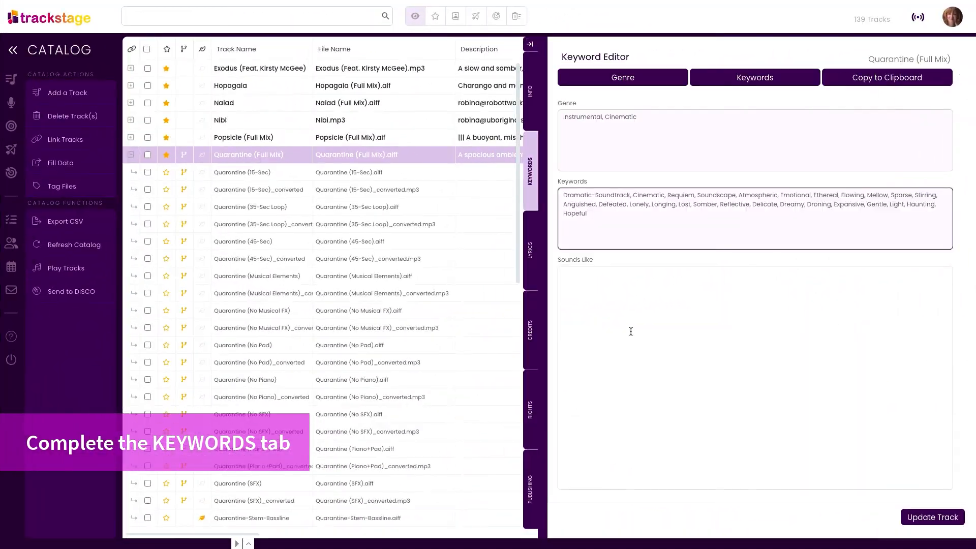
# - Enter a sounds-like reference artist and save the track's keywords
pyautogui.click(629, 331)
pyautogui.write('Rob Simonsen')
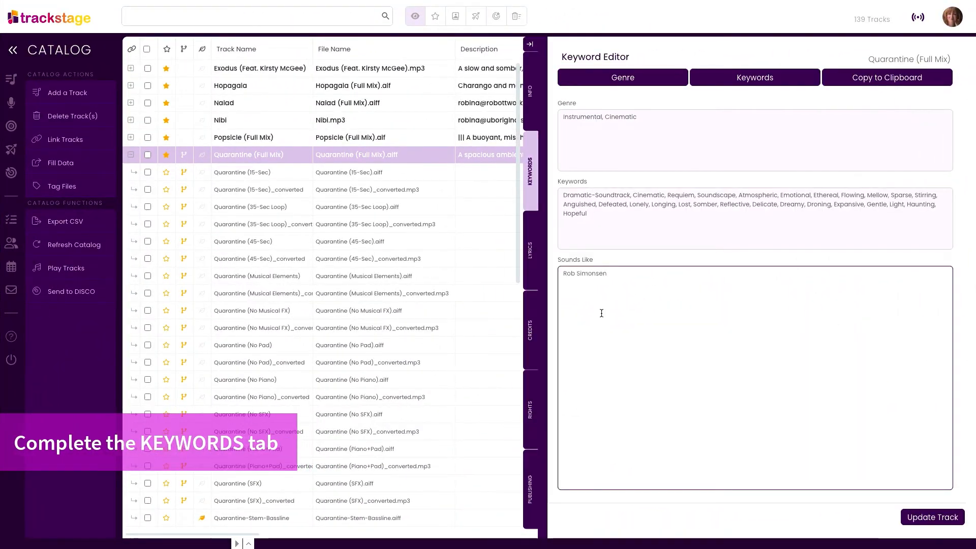
pyautogui.click(910, 516)
# - Enter the lyrics 'Instrumental - No Lyrics'
pyautogui.click(529, 268)
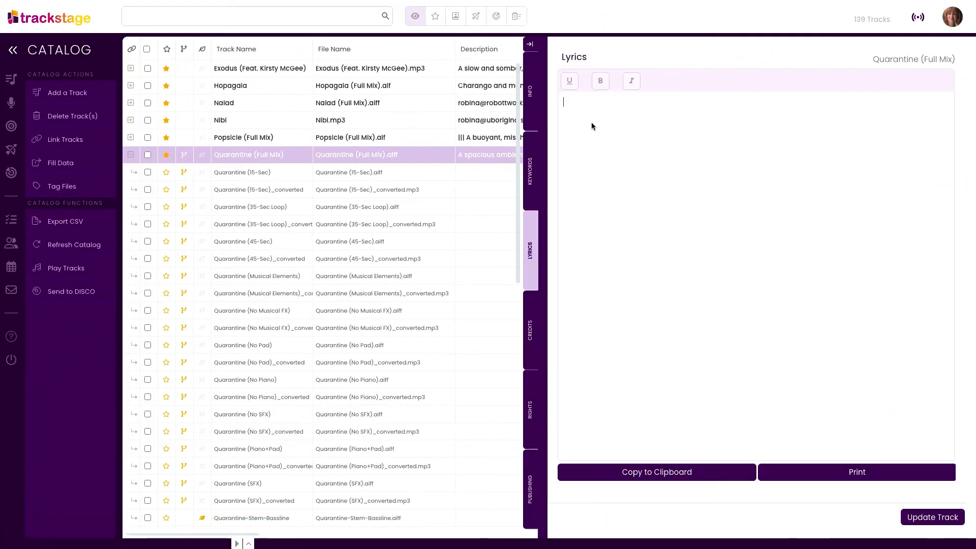
pyautogui.click(591, 122)
pyautogui.write('Instrumental - No Lyrics')
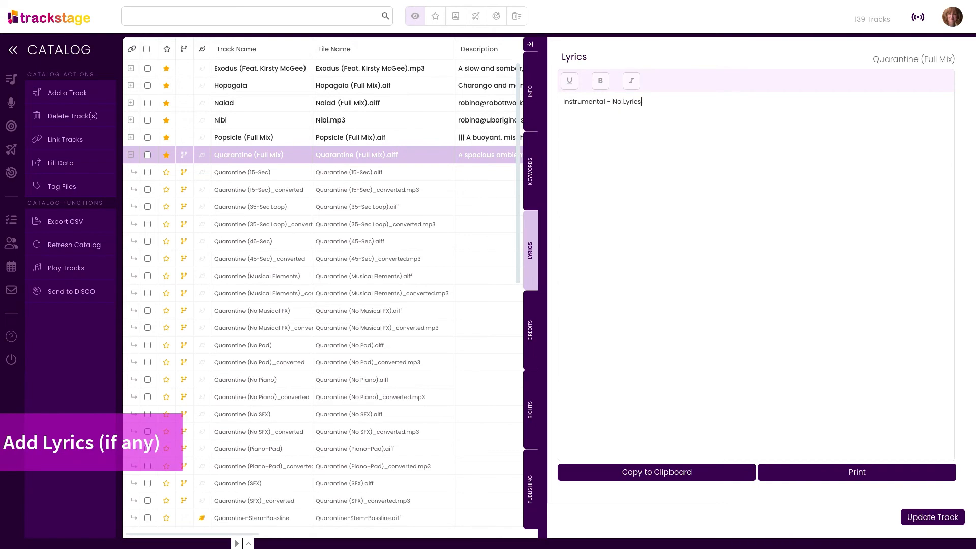
# - Add the first contributor as a Vocalist with contributor type Work for Hire
pyautogui.click(538, 326)
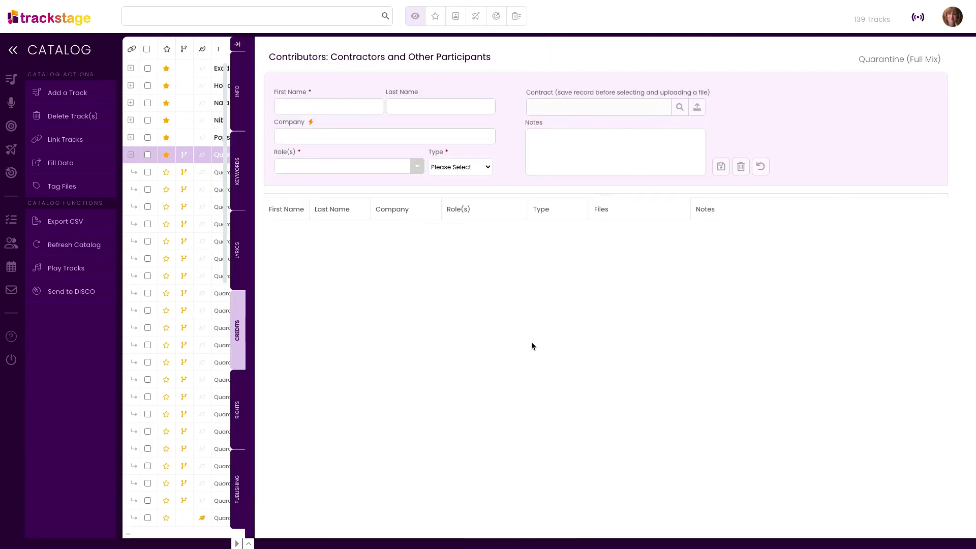
pyautogui.click(368, 108)
pyautogui.write('Julie')
pyautogui.press('Tab')
pyautogui.click(415, 170)
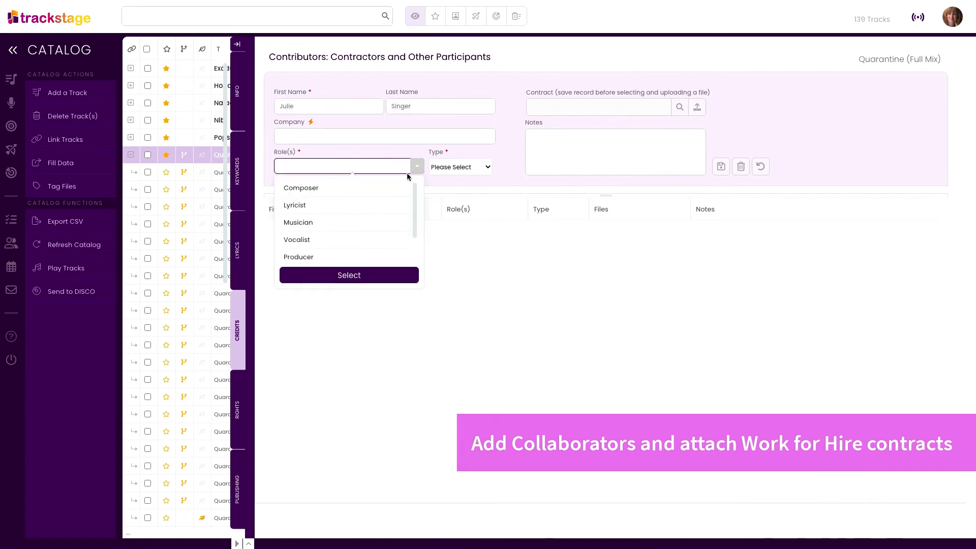
pyautogui.click(324, 242)
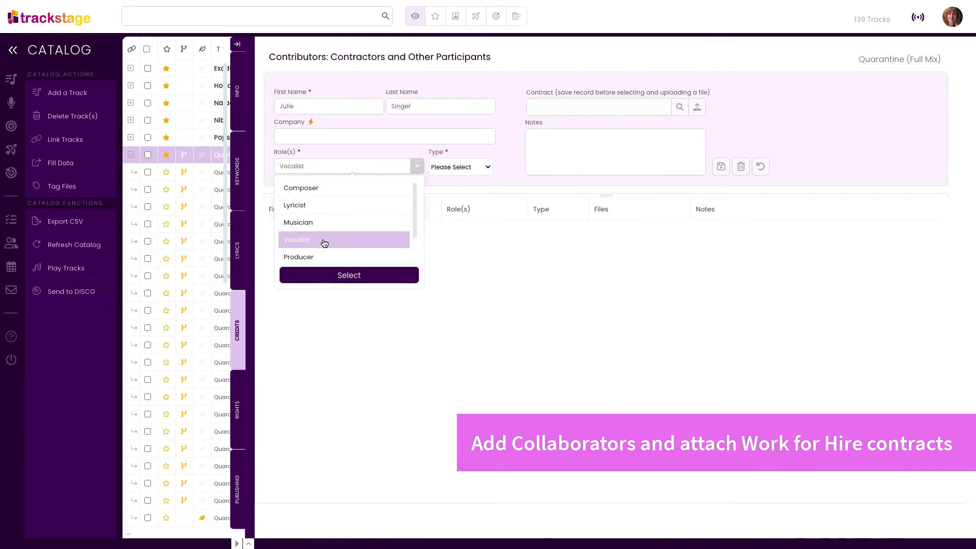
pyautogui.click(349, 275)
pyautogui.click(461, 169)
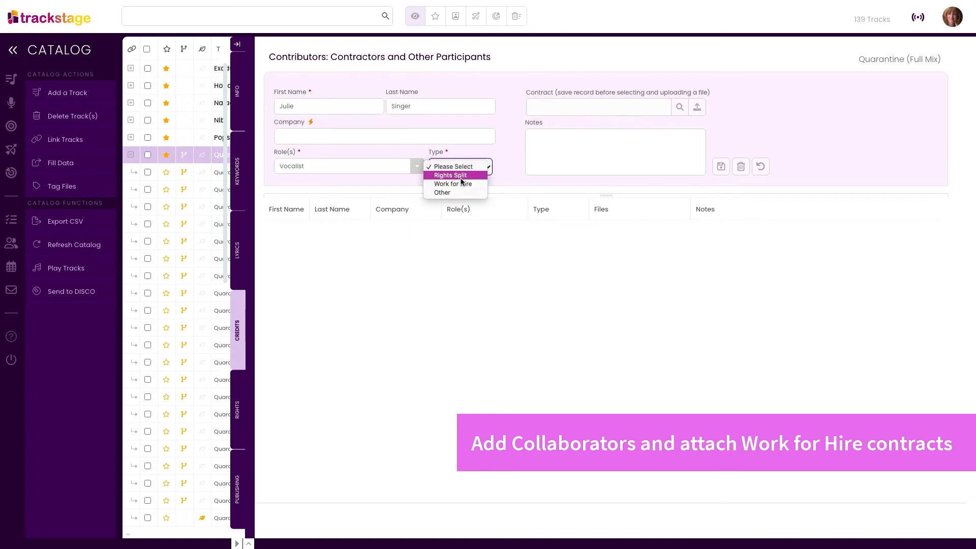
pyautogui.click(460, 182)
pyautogui.click(719, 166)
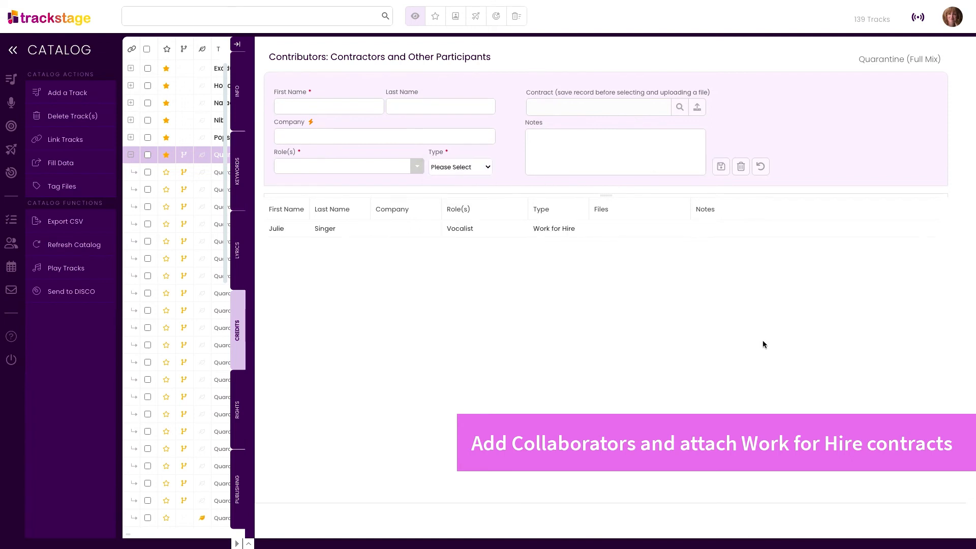
# - Attach the Quarantine-WorkForHire contract to the vocalist's credit
pyautogui.click(615, 229)
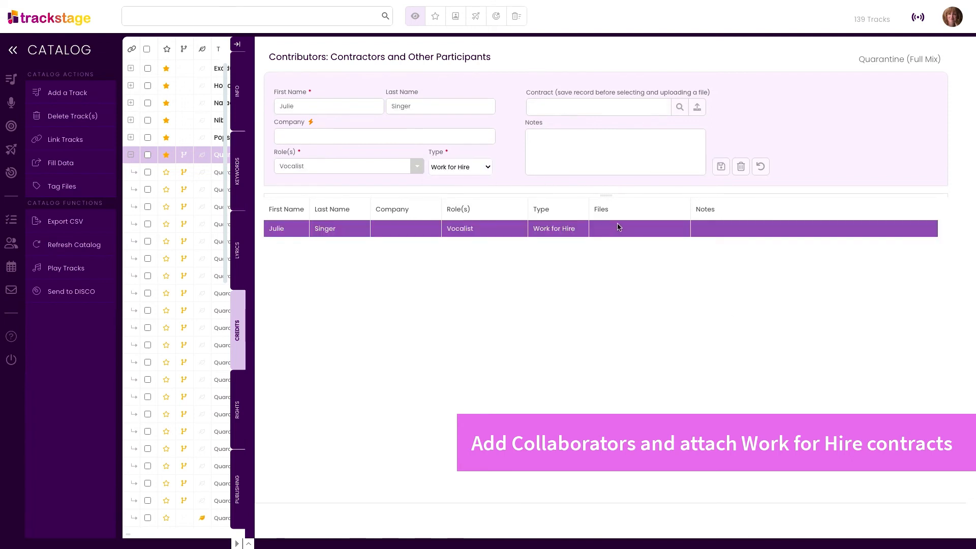
pyautogui.click(679, 108)
pyautogui.click(299, 94)
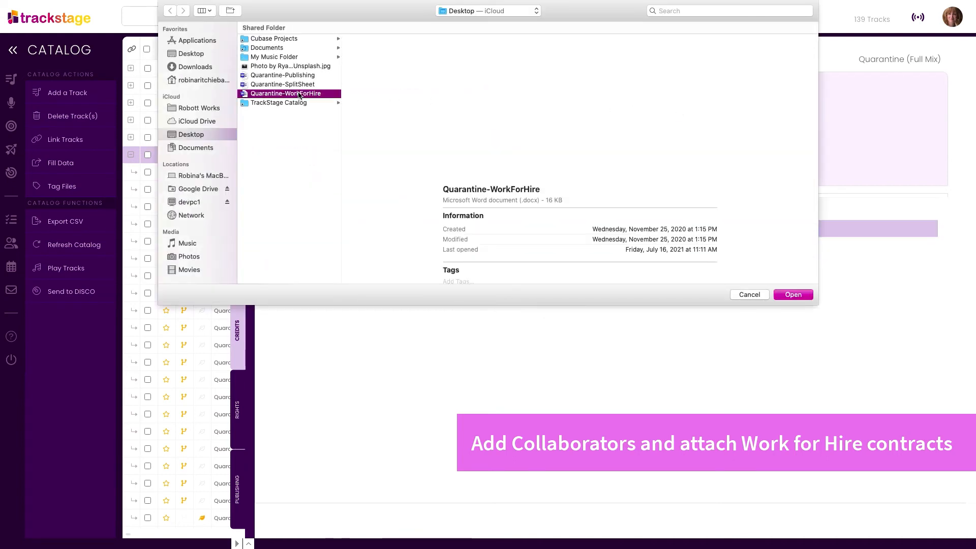
pyautogui.doubleClick(298, 94)
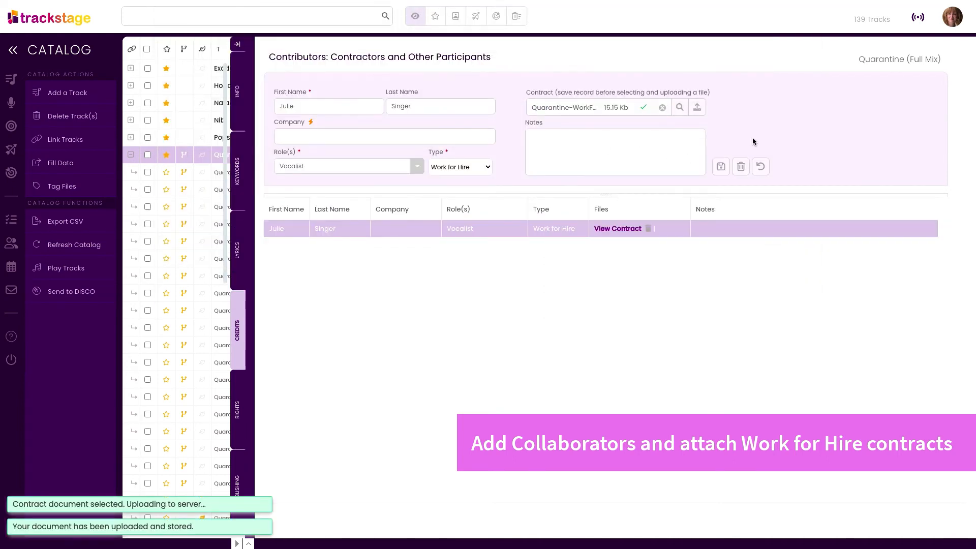
# - Add a Producer credit with their production company, contributor type Rights Split
pyautogui.click(760, 166)
pyautogui.write('Bob')
pyautogui.press('Tab')
pyautogui.write('Pr')
pyautogui.press('Tab')
pyautogui.write('Bob')
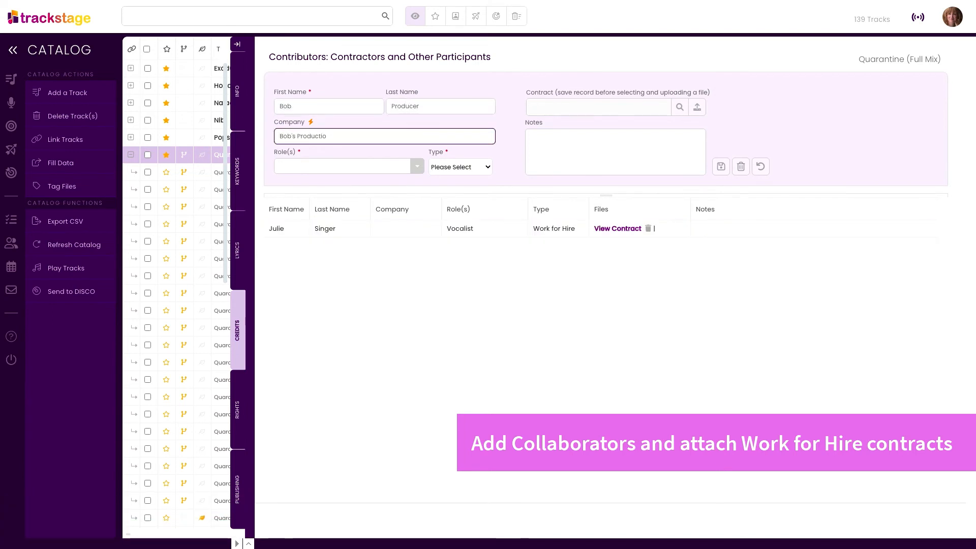
pyautogui.write("'s Production Company")
pyautogui.click(335, 166)
pyautogui.click(325, 256)
pyautogui.click(349, 275)
pyautogui.click(460, 167)
pyautogui.click(445, 175)
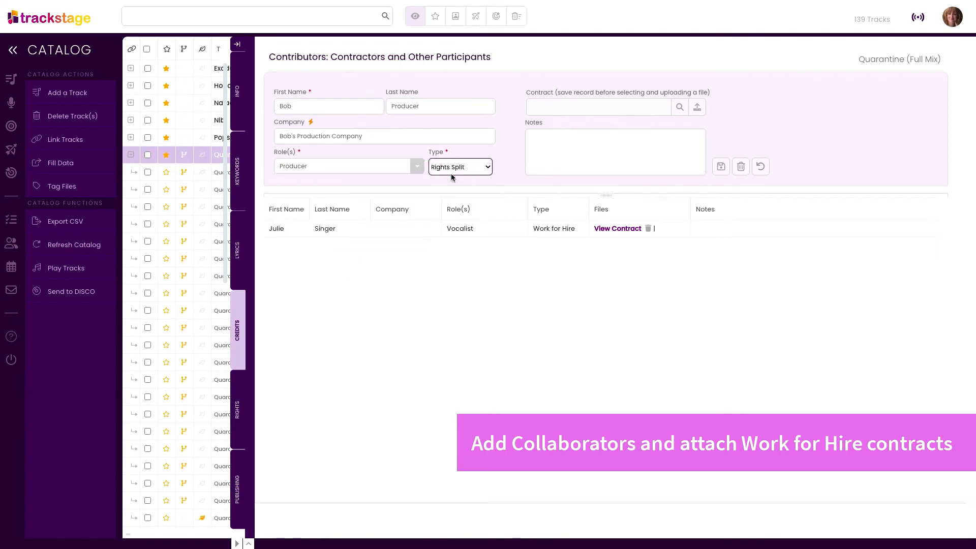
pyautogui.click(721, 166)
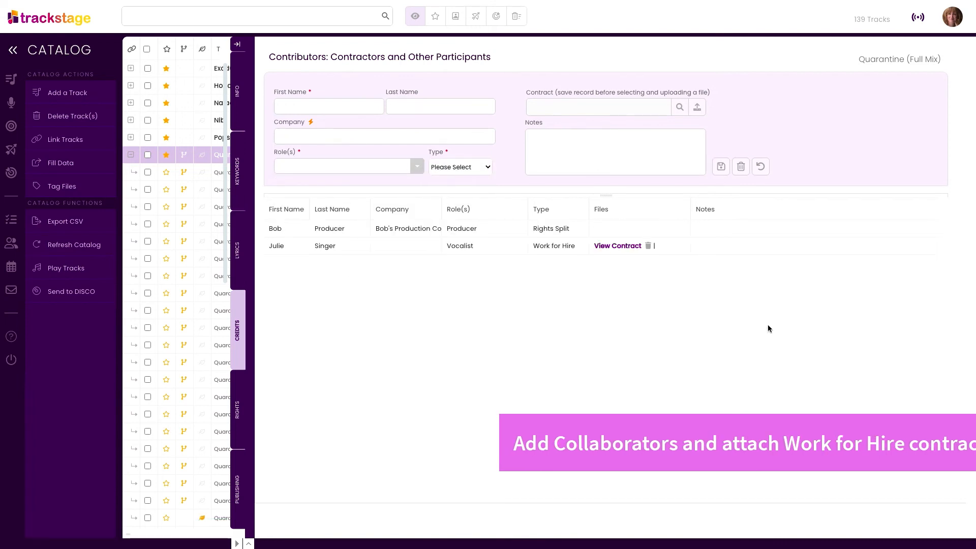
# - Add the producer's company as a rights holder with 100% master share
pyautogui.click(236, 405)
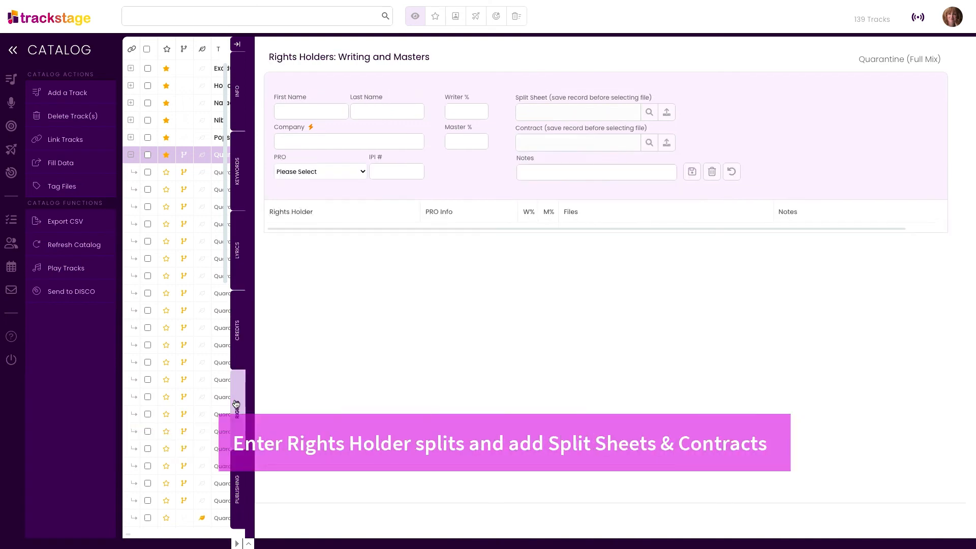
pyautogui.write('Bob')
pyautogui.press('Tab')
pyautogui.write('Pro')
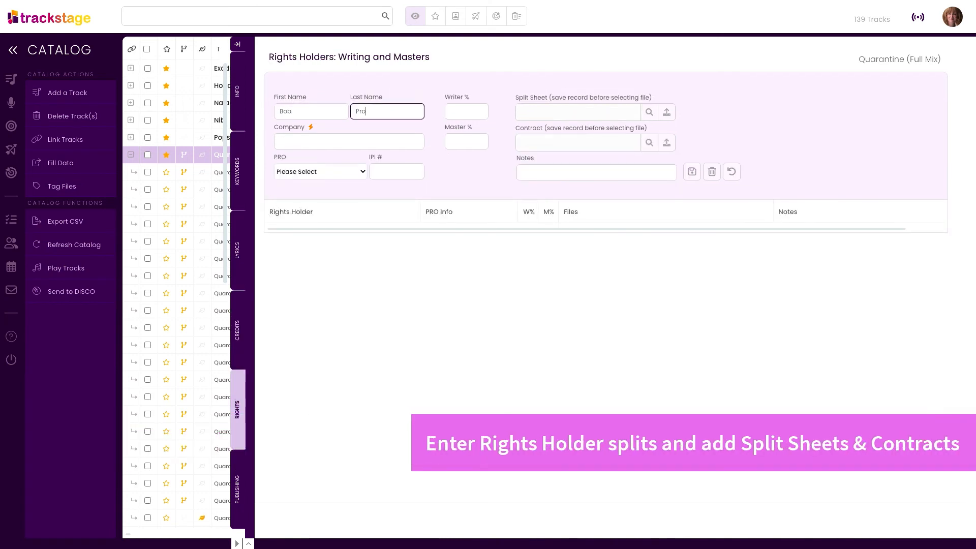
pyautogui.press('Tab')
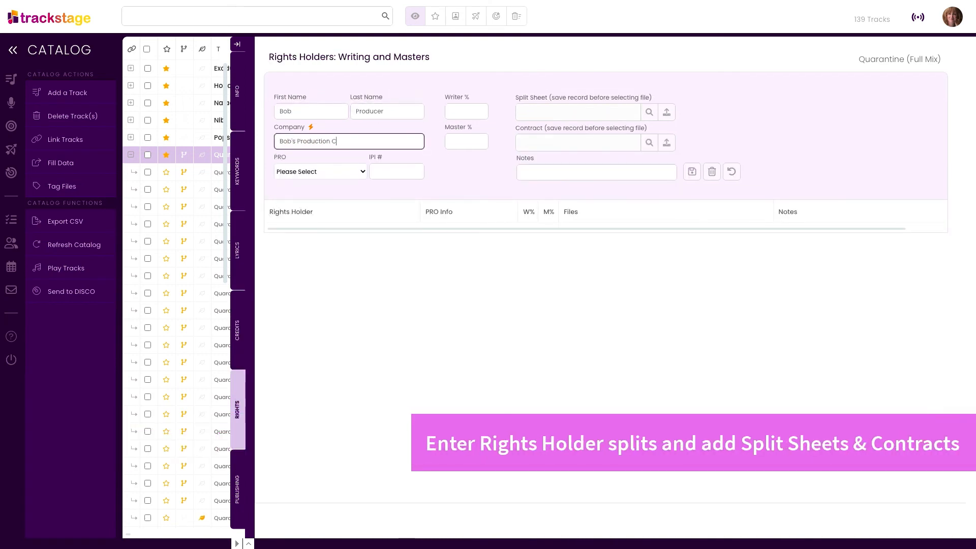
pyautogui.click(466, 141)
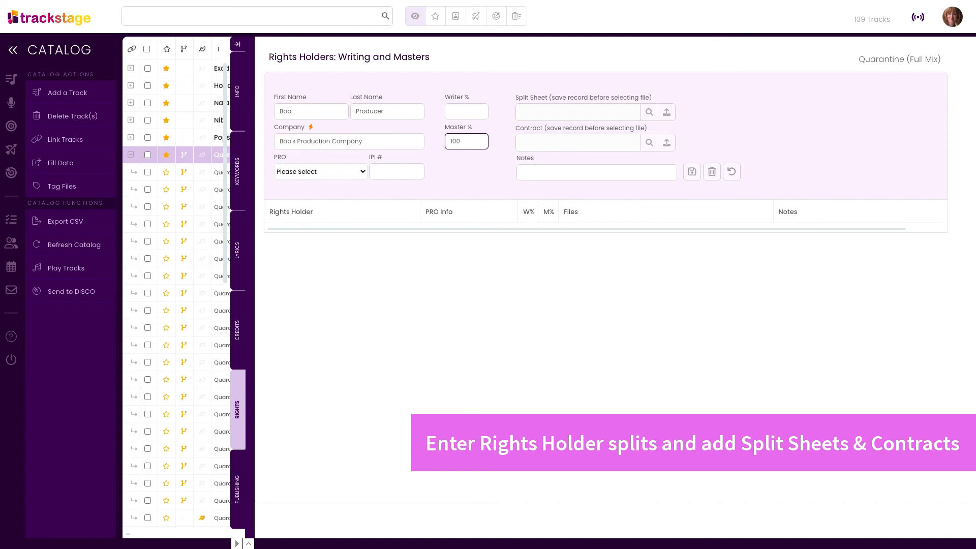
pyautogui.click(692, 171)
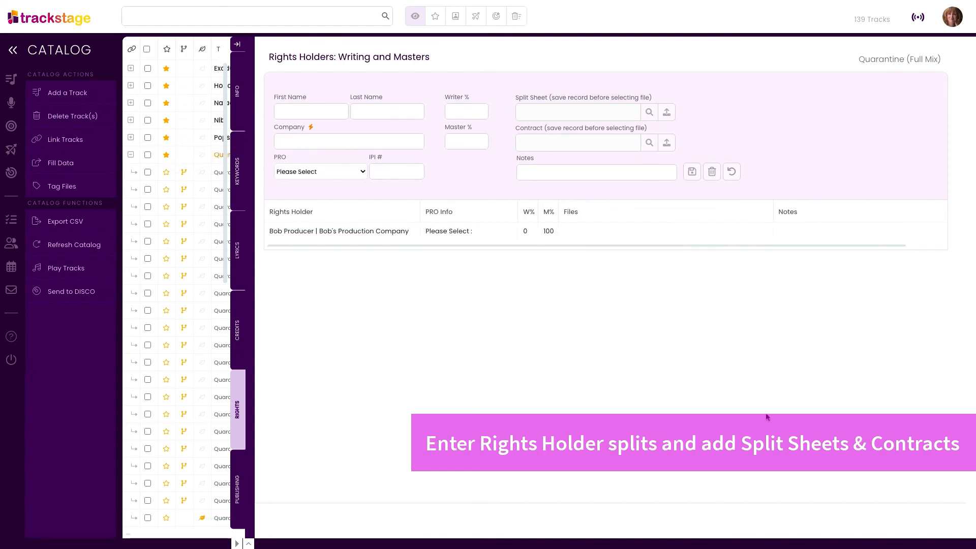
# - Attach a split sheet to the producer's rights entry and save it
pyautogui.click(608, 233)
pyautogui.click(649, 113)
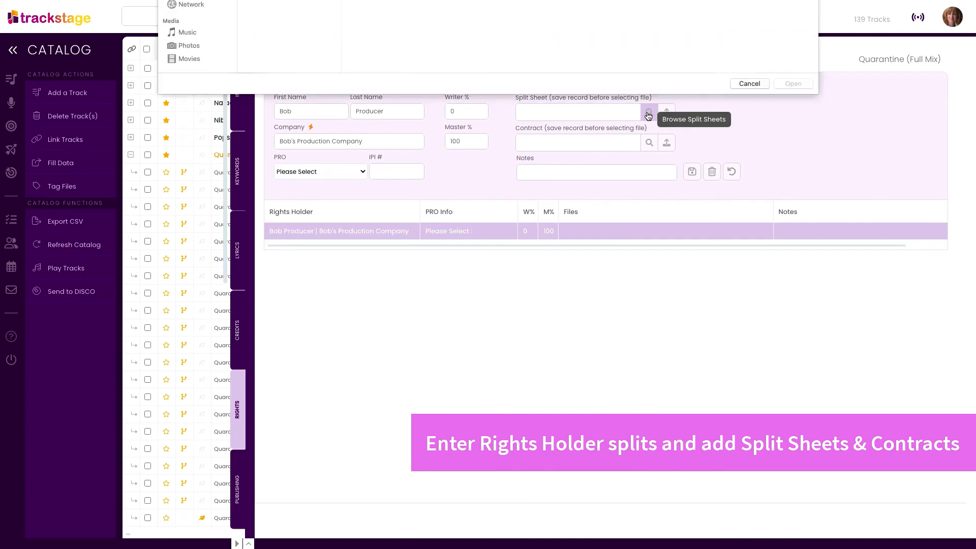
pyautogui.doubleClick(298, 87)
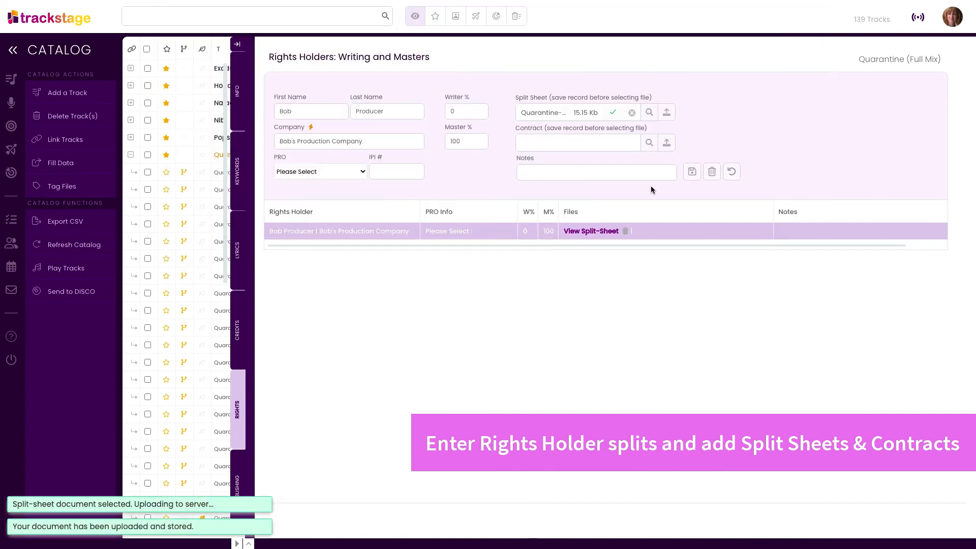
pyautogui.click(690, 172)
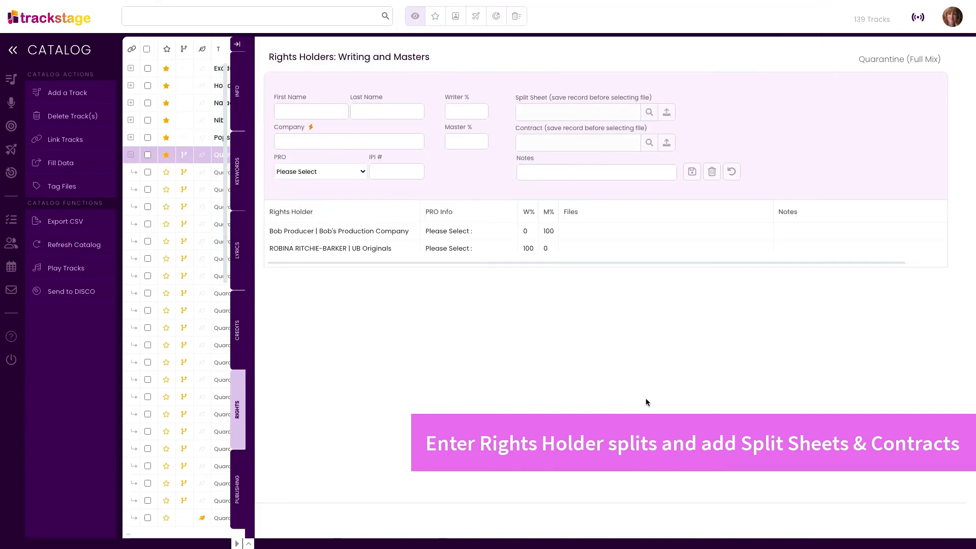
pyautogui.click(244, 495)
# - Choose UB Originals as publisher, set the PRO to SOCAN, and enter the IPI number
pyautogui.click(297, 102)
pyautogui.click(307, 126)
pyautogui.click(362, 162)
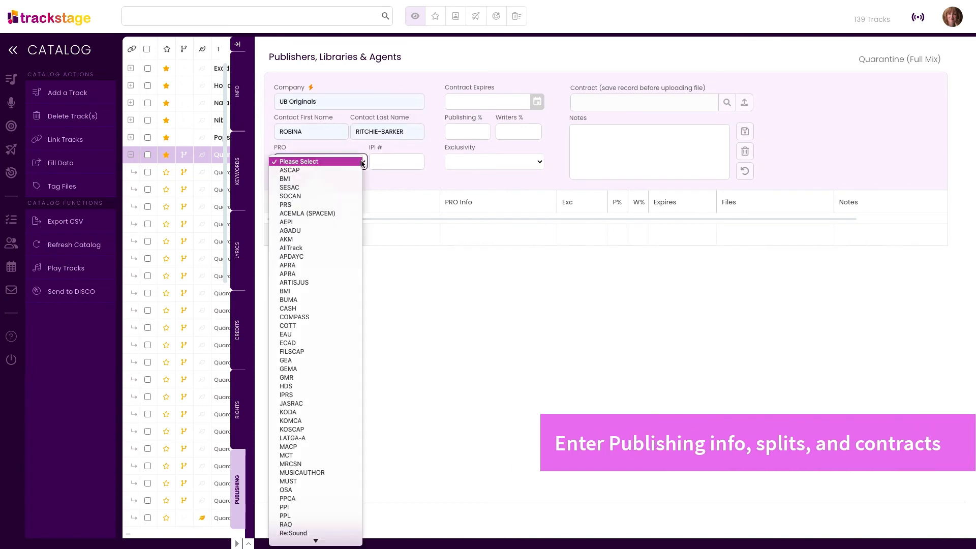
pyautogui.click(340, 197)
pyautogui.click(391, 160)
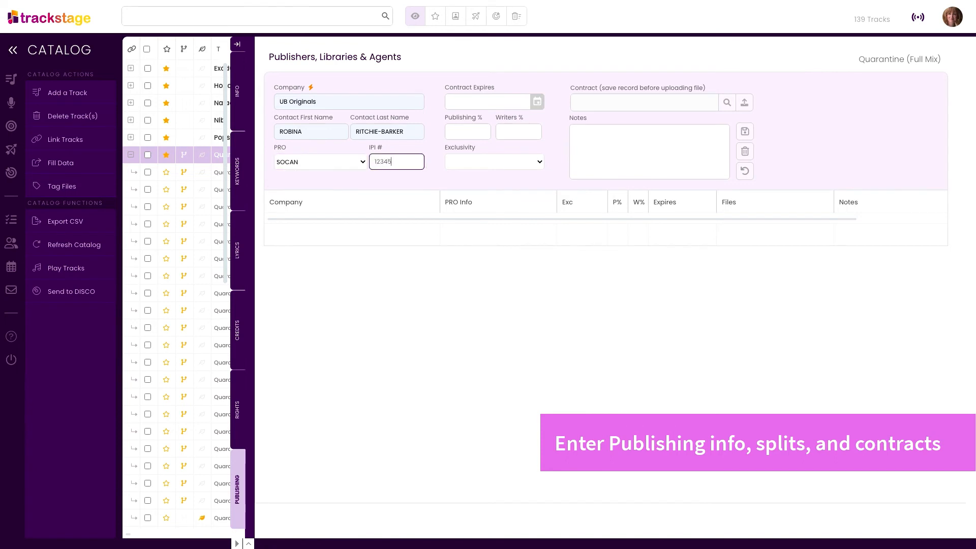
pyautogui.write('1234567')
# - Set 100% publishing and writers' shares, Non-Exclusive, and save the publishing entry
pyautogui.click(482, 136)
pyautogui.write('100')
pyautogui.click(510, 132)
pyautogui.write('10')
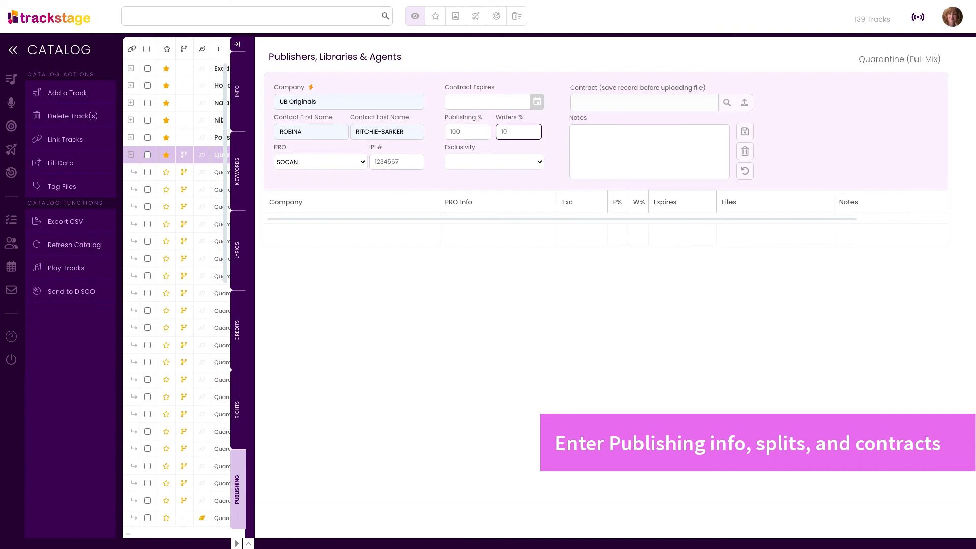
pyautogui.click(507, 161)
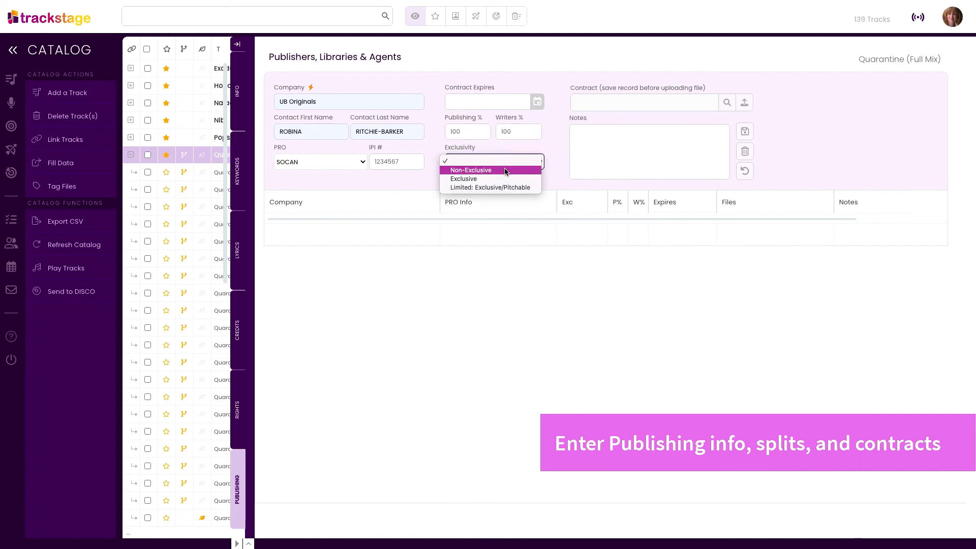
pyautogui.click(504, 167)
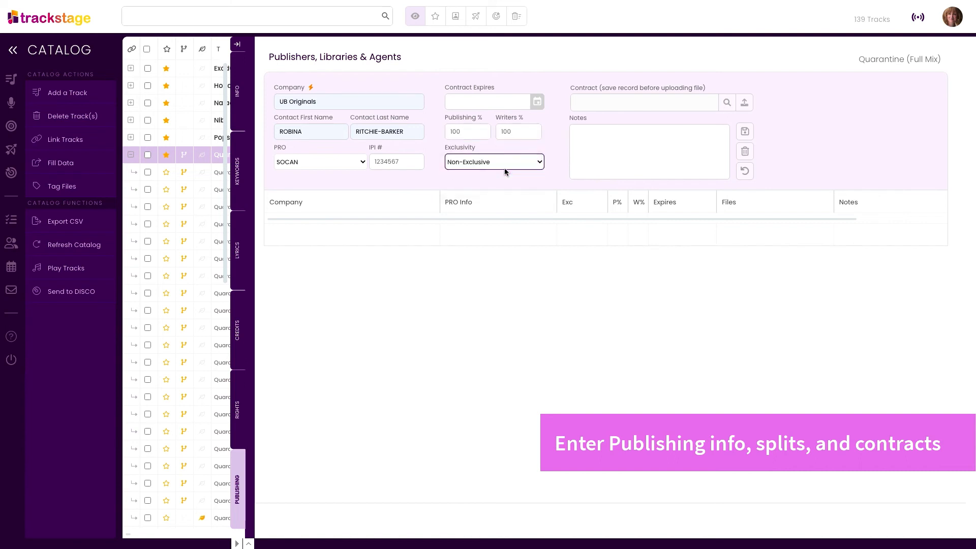
pyautogui.click(745, 132)
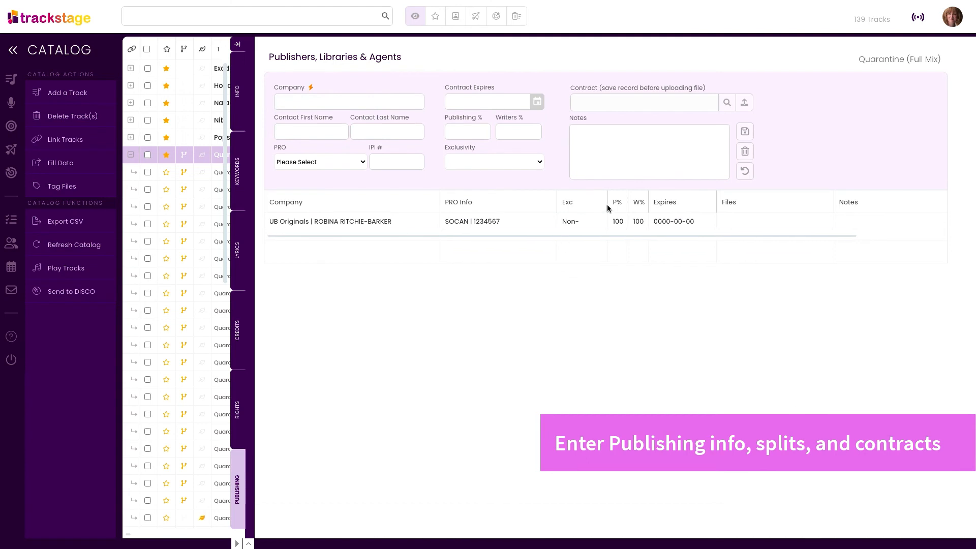
# - Widen the Exc column, search the catalog for 'quaran', and select all results
pyautogui.moveTo(645, 205); pyautogui.dragTo(663, 218)
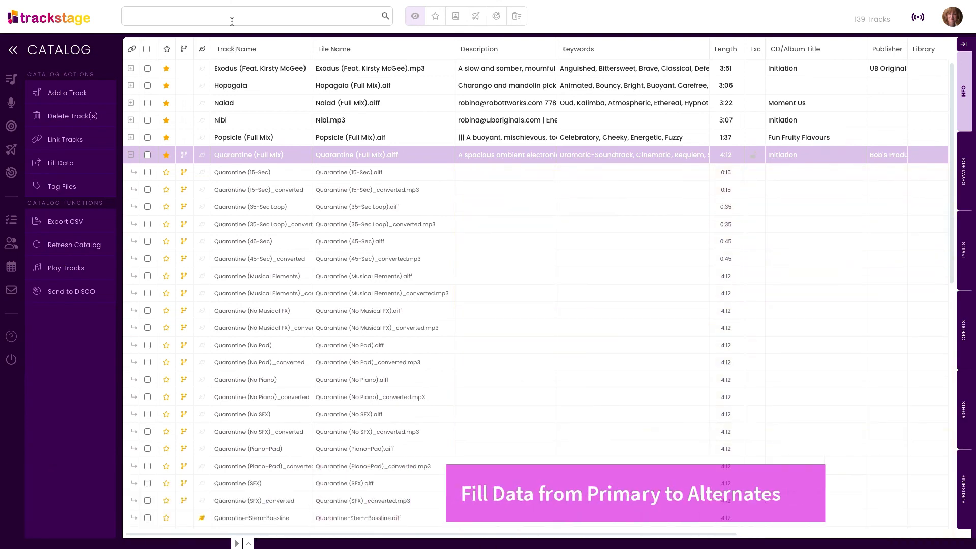
pyautogui.click(232, 20)
pyautogui.write('quaran')
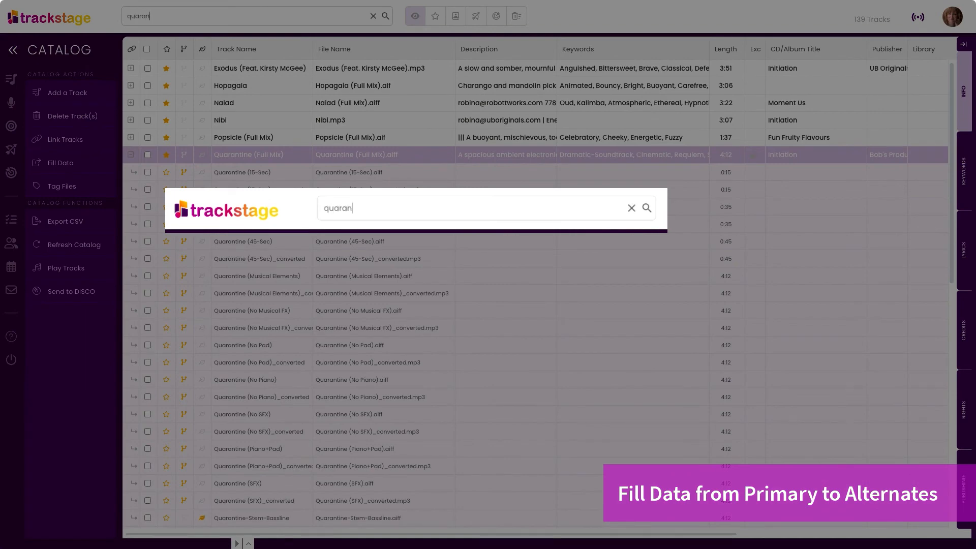
pyautogui.press('Return')
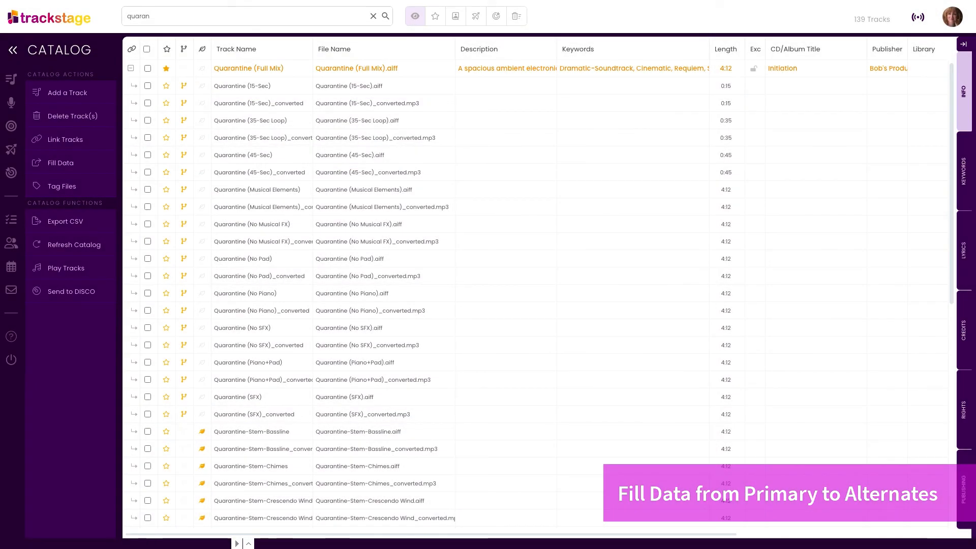
pyautogui.click(231, 20)
pyautogui.click(147, 50)
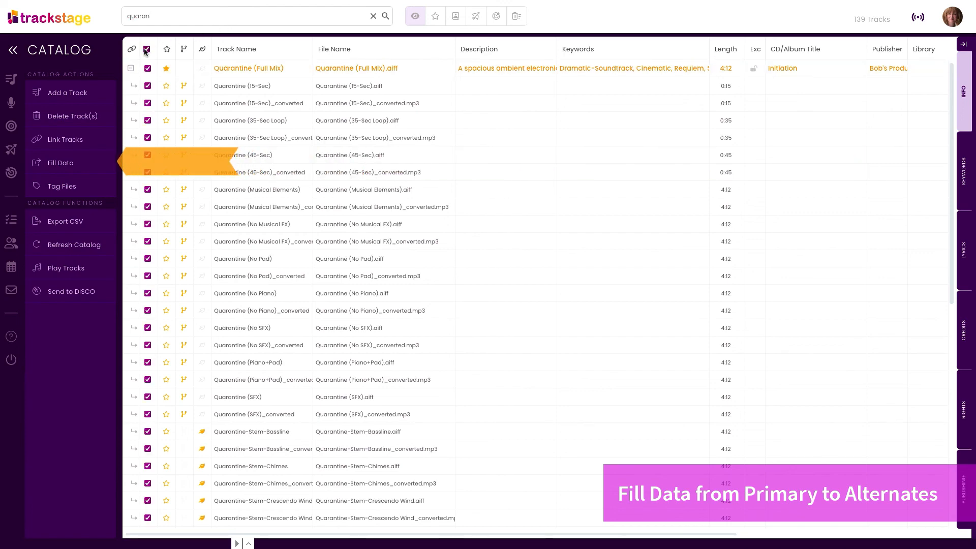
# - Fill Volume INI001, track numbers, sources and Instrumental, Cinematic genre across all Quarantine versions
pyautogui.click(92, 163)
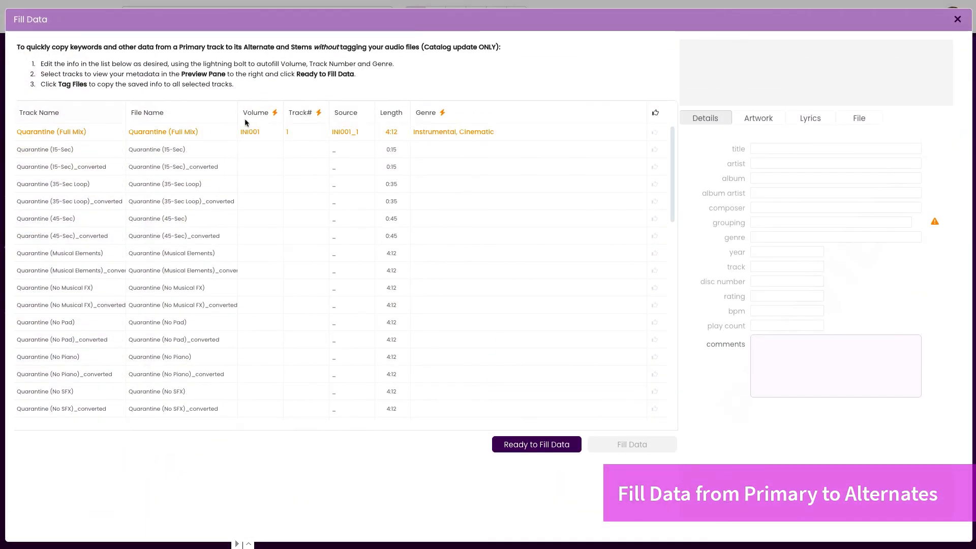
pyautogui.click(275, 114)
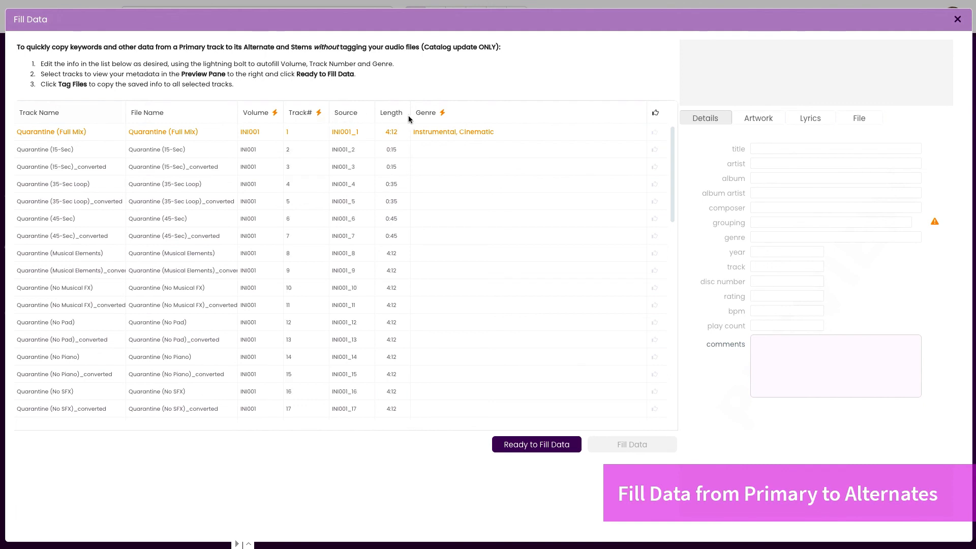
pyautogui.click(442, 113)
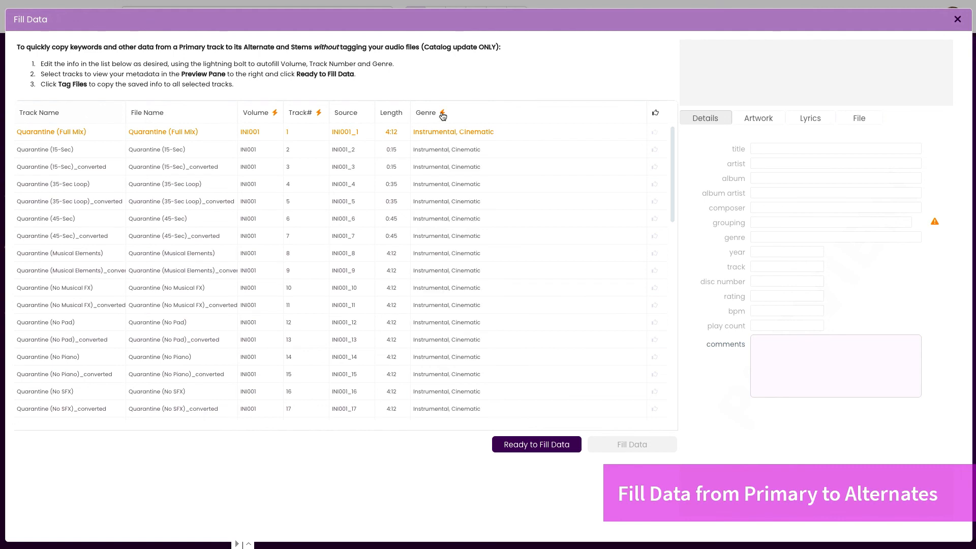
pyautogui.click(536, 445)
pyautogui.click(625, 446)
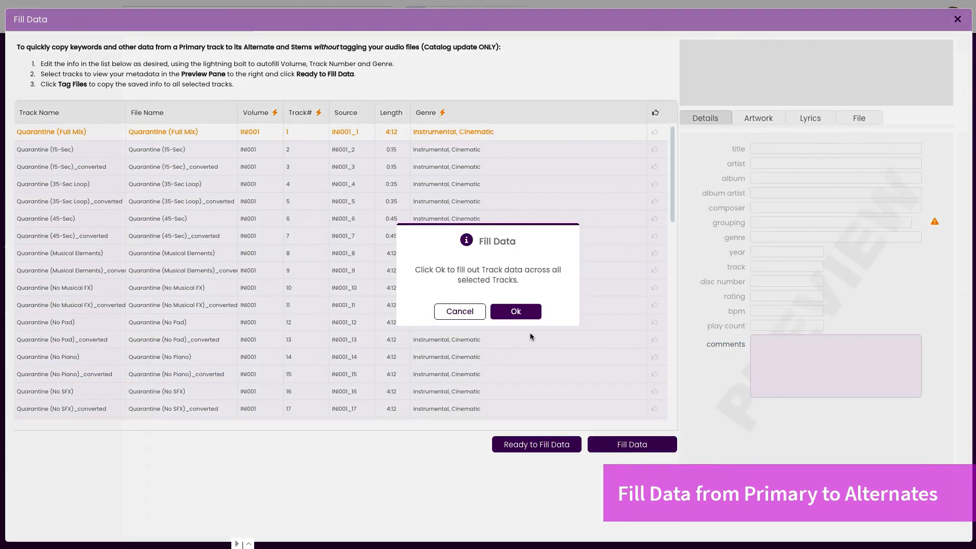
pyautogui.click(515, 315)
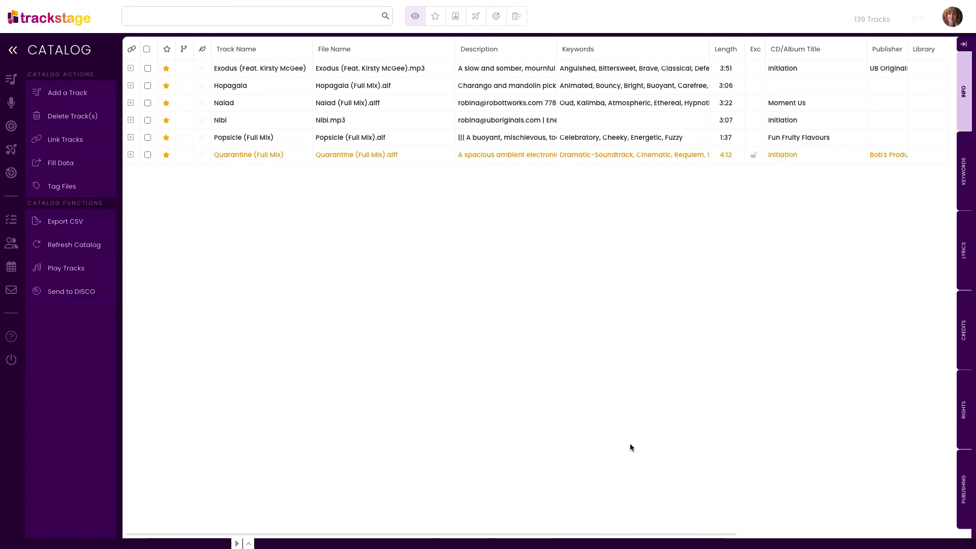
# - Expand Quarantine (Full Mix) and tick it plus the converted full mix row
pyautogui.click(130, 154)
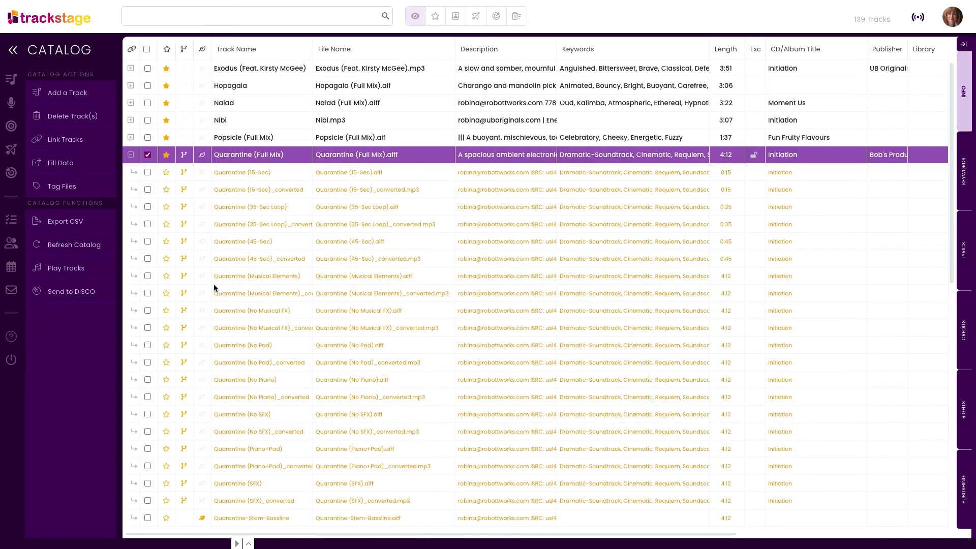
pyautogui.scroll(-5, 217, 290)
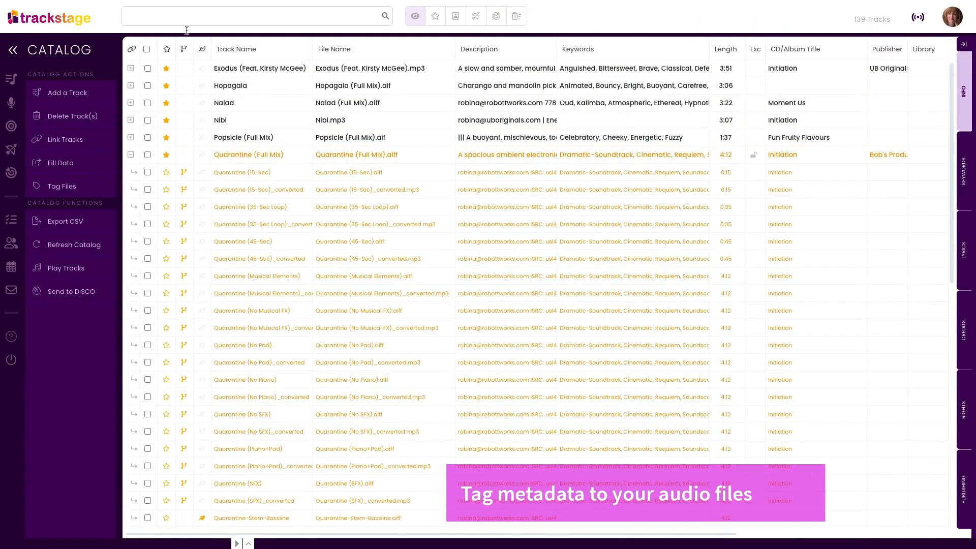
pyautogui.click(147, 155)
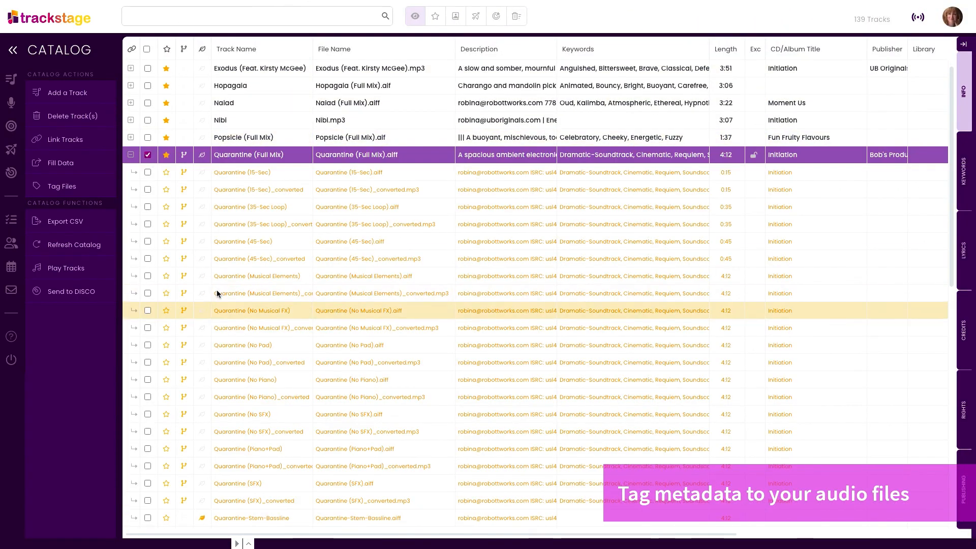
pyautogui.scroll(-10, 218, 290)
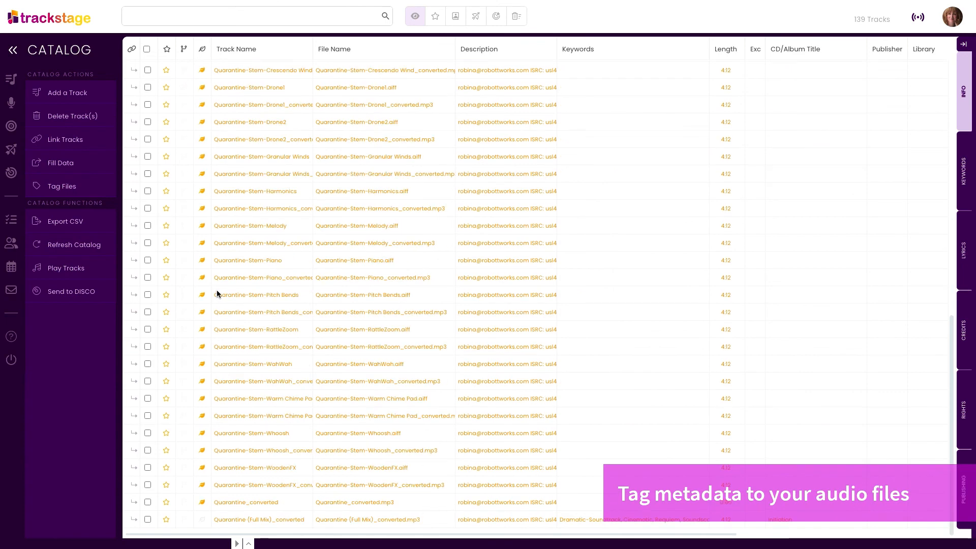
pyautogui.click(147, 519)
pyautogui.scroll(10, 353, 385)
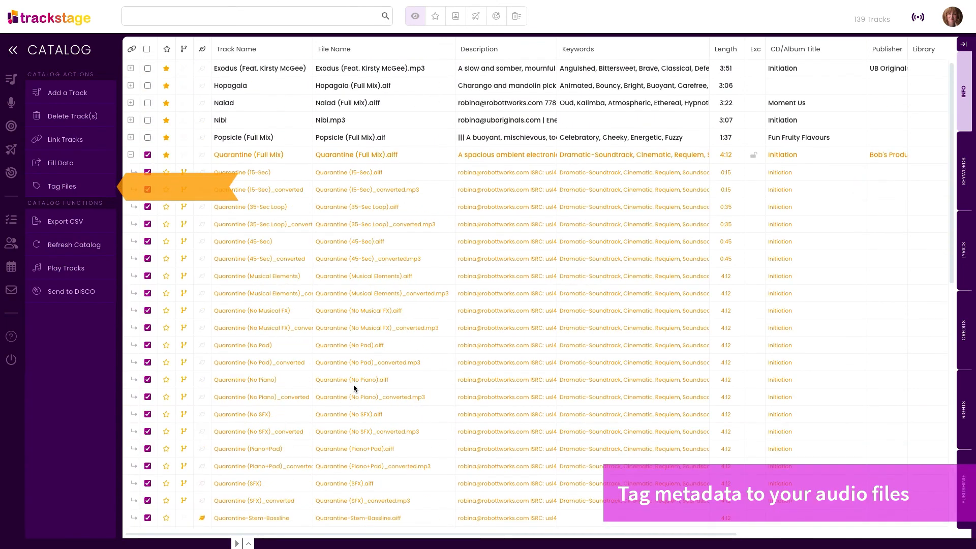
# - Review the Details, Artwork, Lyrics and File previews, then tag and confirm all selected files
pyautogui.click(81, 186)
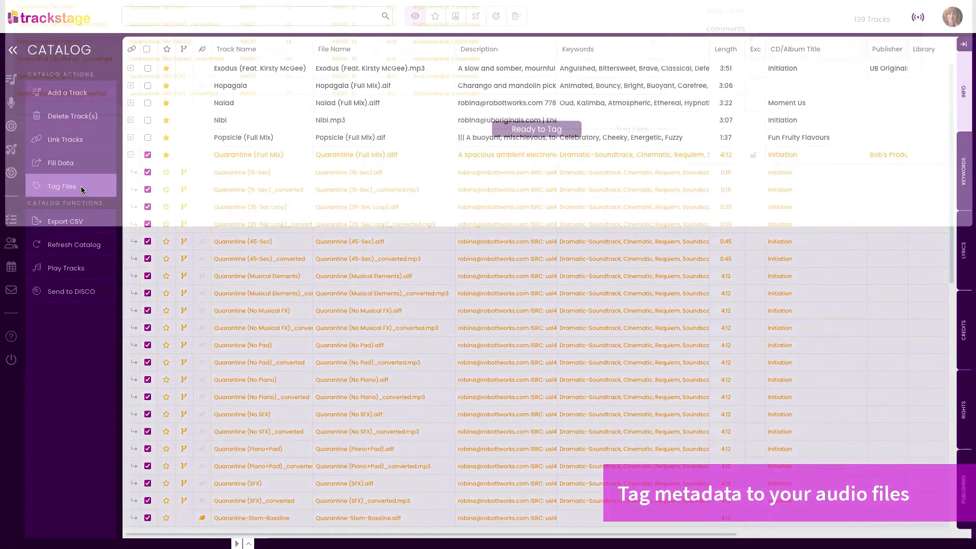
pyautogui.click(373, 206)
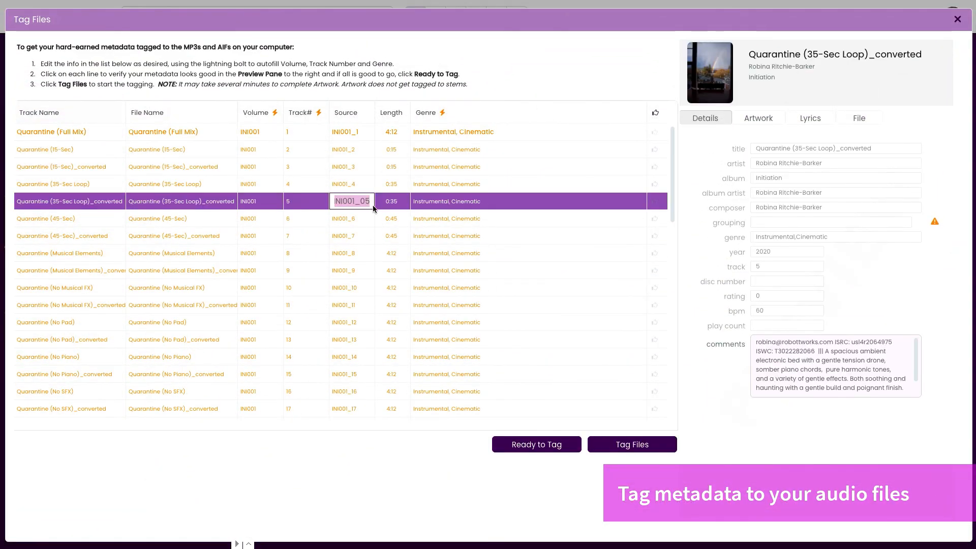
pyautogui.click(761, 119)
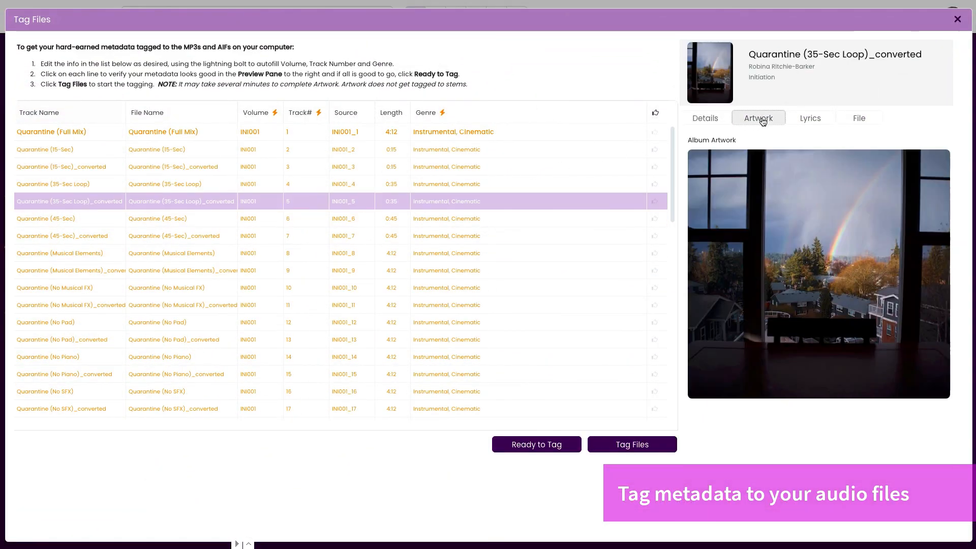
pyautogui.click(819, 120)
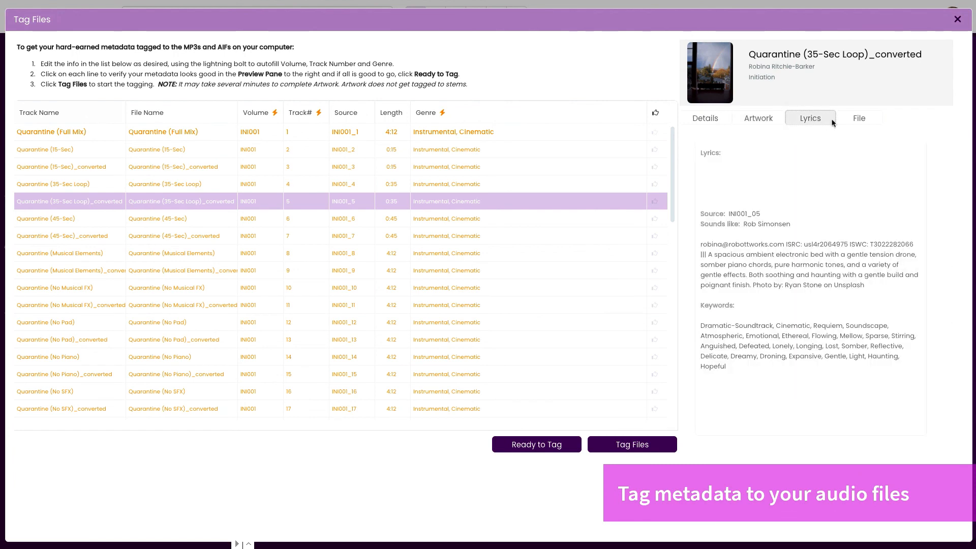
pyautogui.click(863, 124)
pyautogui.click(709, 121)
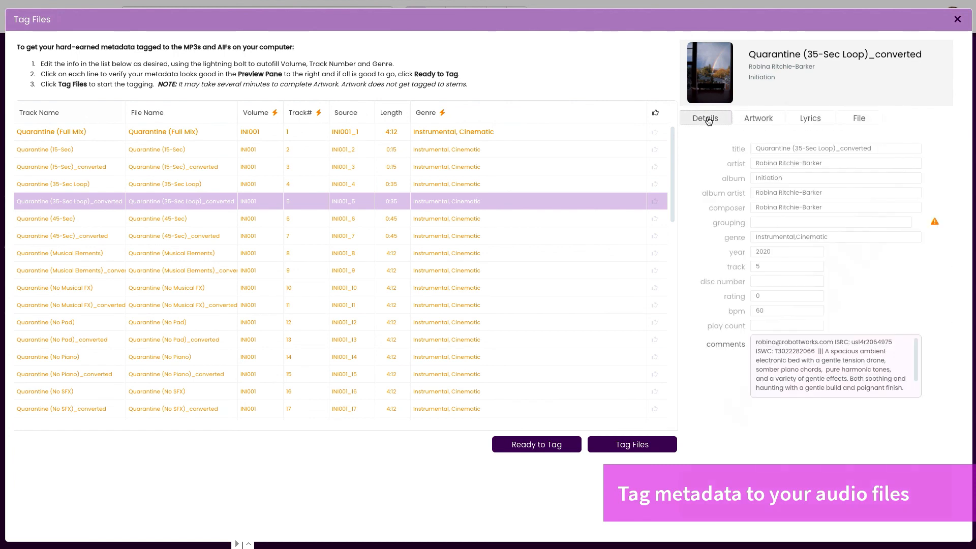
pyautogui.click(543, 446)
pyautogui.click(624, 450)
pyautogui.click(514, 313)
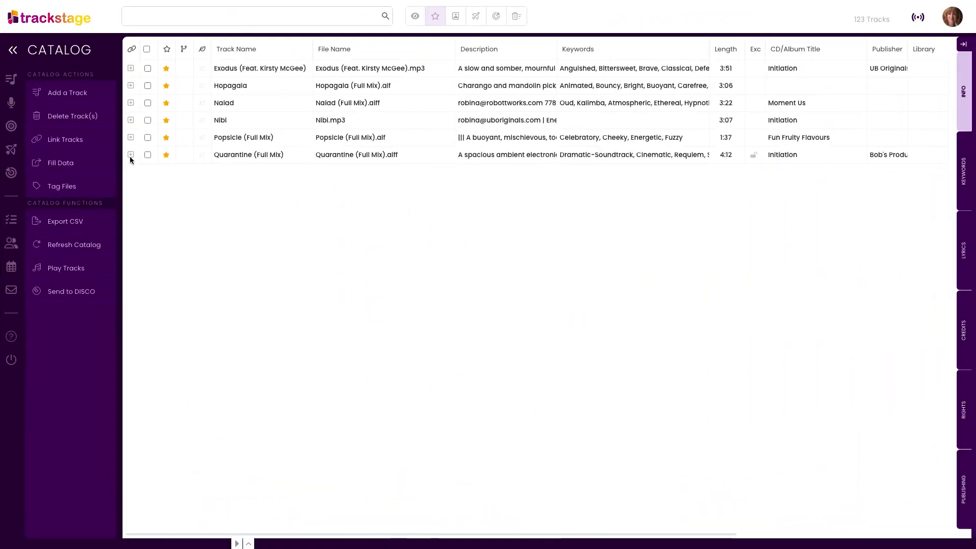
# - Expand Quarantine (Full Mix) and scroll through its tagged alternates and stems
pyautogui.click(130, 155)
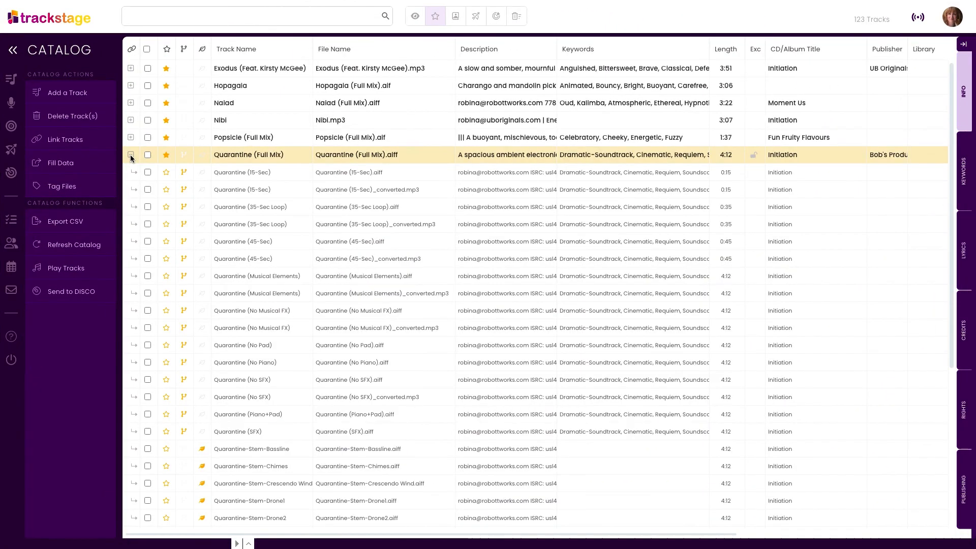
pyautogui.scroll(-5, 392, 318)
pyautogui.scroll(5, 392, 319)
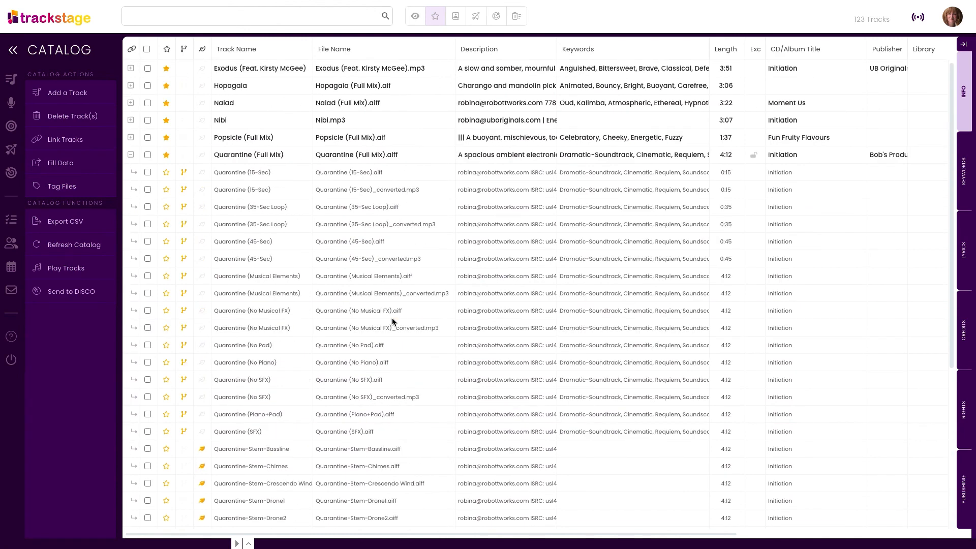